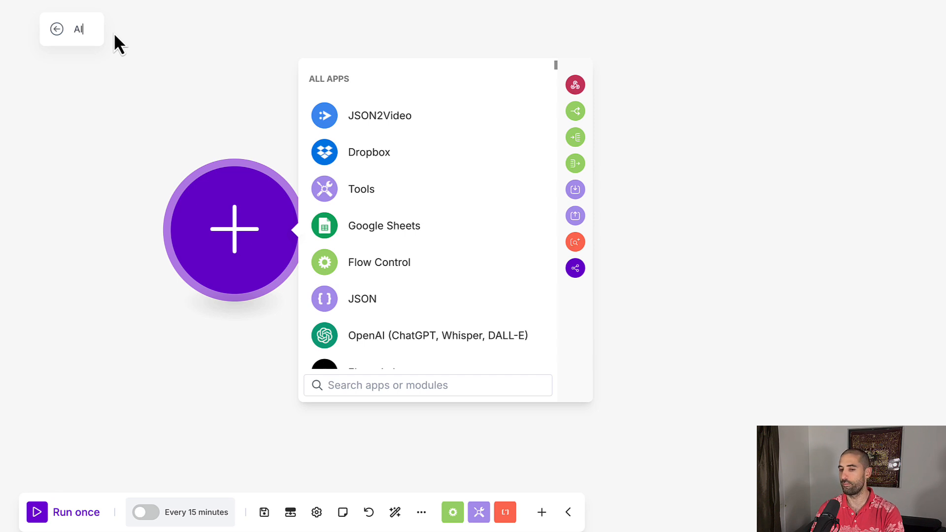
- Name the scenario AIVA and add a Tools Set variable module as its first module
type("VA")
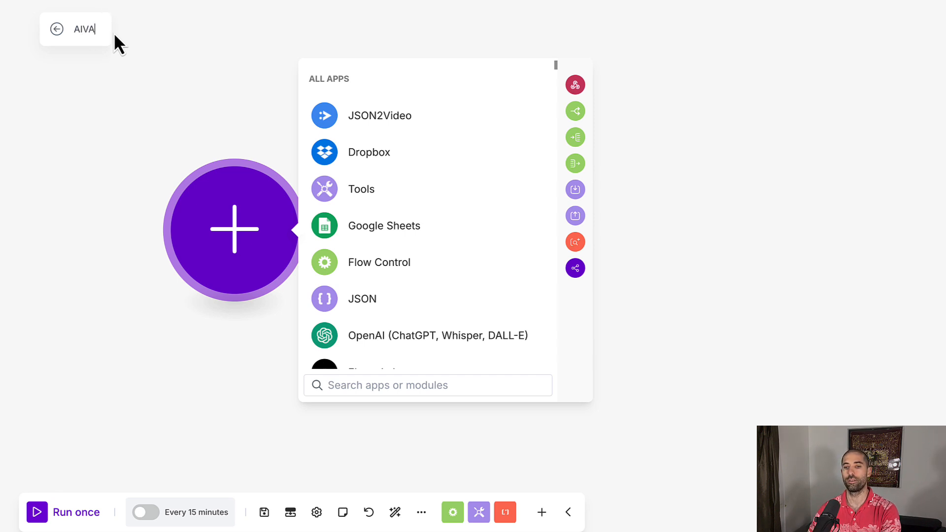
left_click(159, 112)
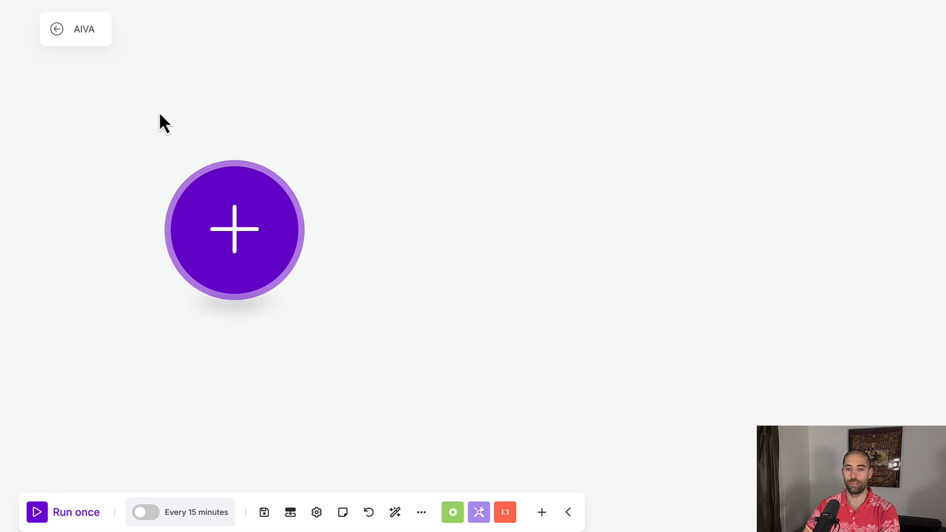
left_click(234, 206)
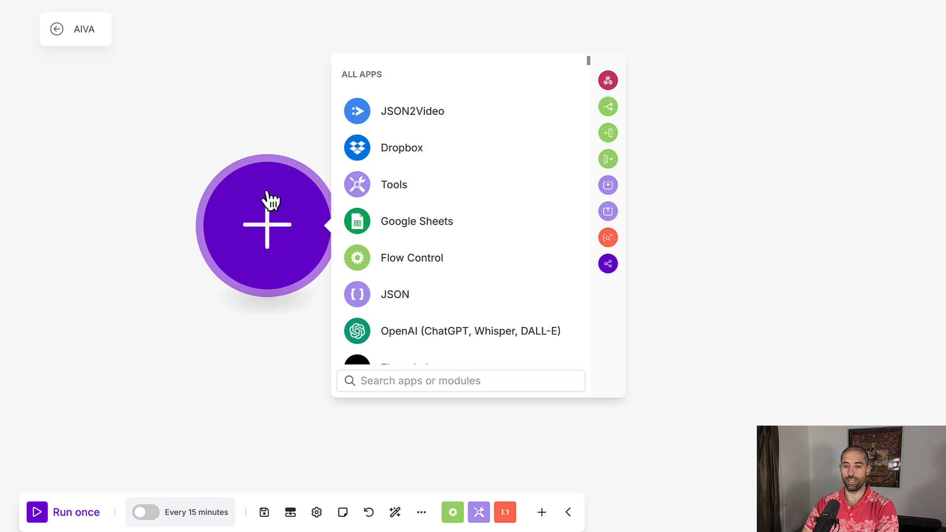
left_click(367, 196)
scroll(370, 202, "down", 4)
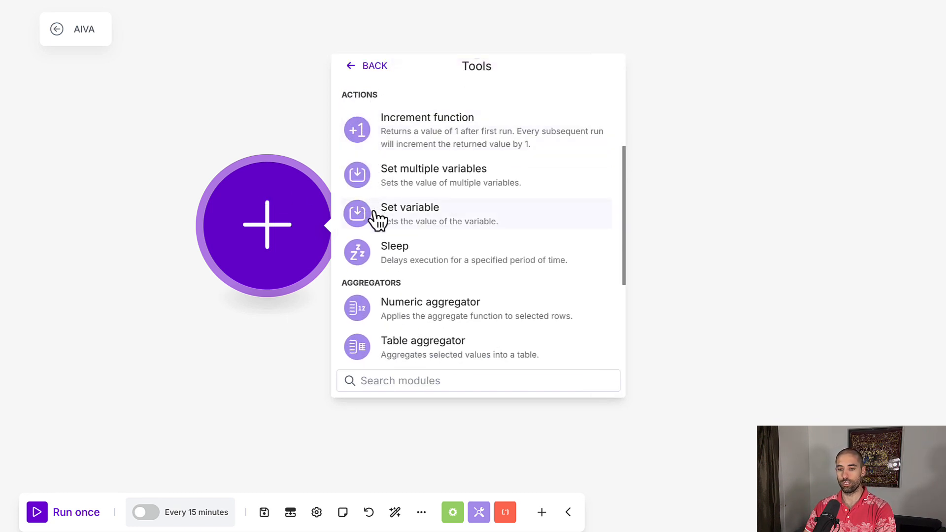
left_click(379, 220)
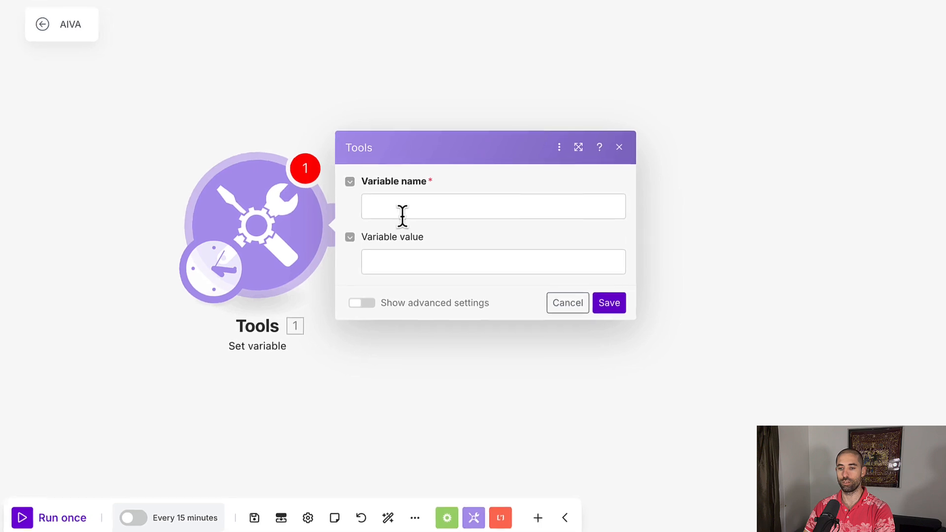
- Set the variable name to config and paste a JSON value with a scenes array of two scripts, George Washington and John Adams, then save
left_click(389, 207)
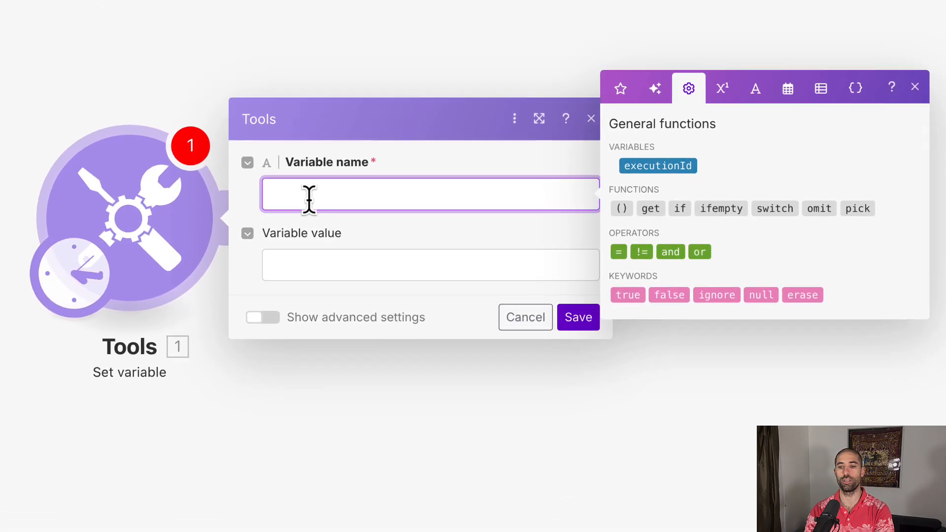
type("confi")
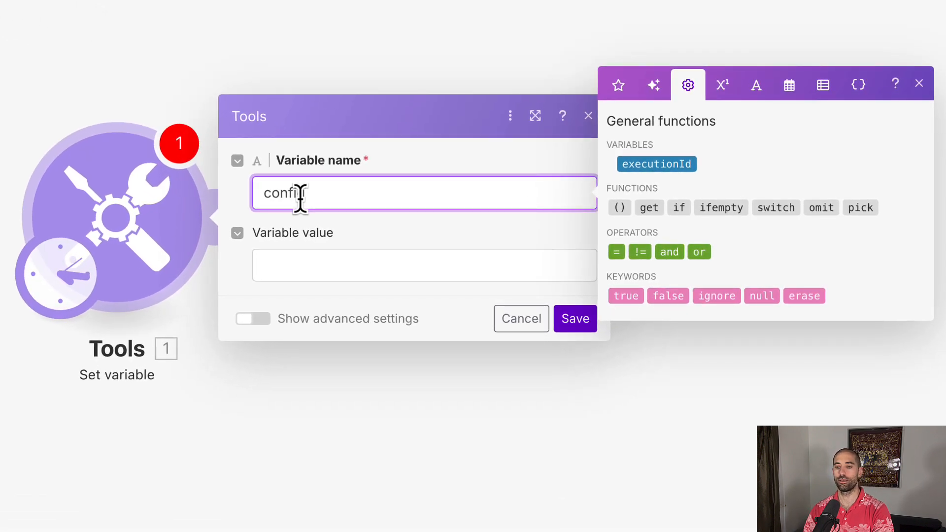
type("g")
left_click(323, 262)
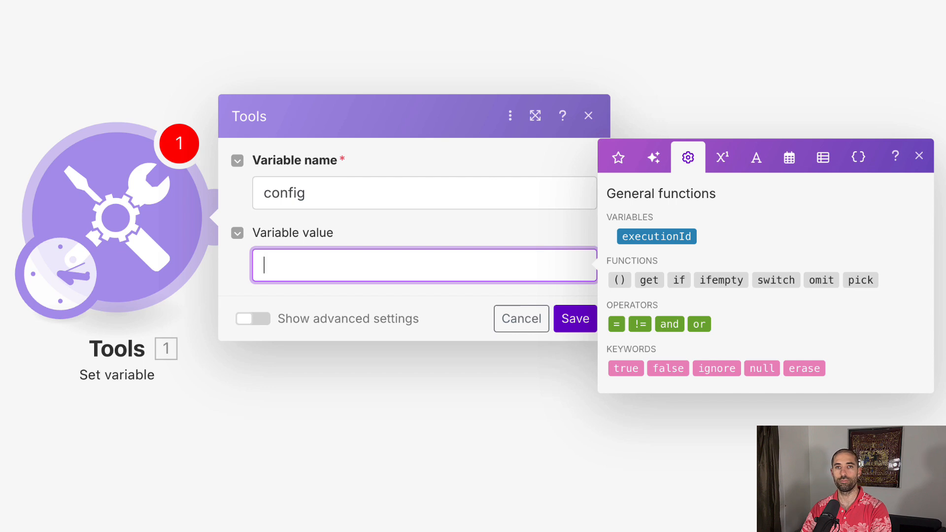
key("Escape")
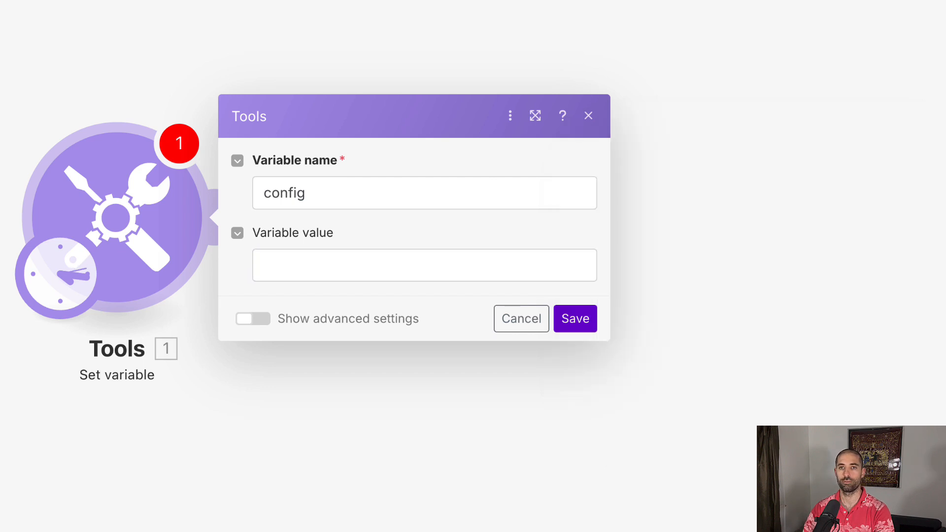
left_click(312, 264)
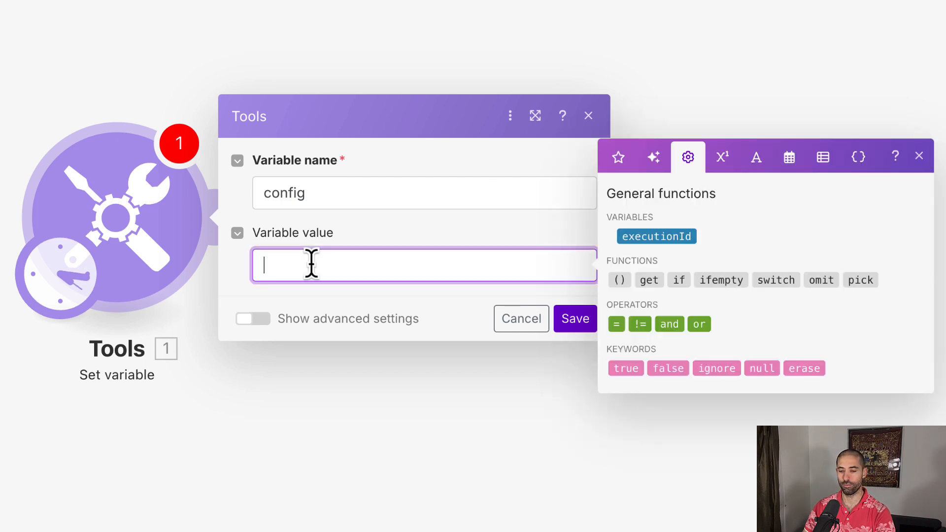
type("{   \"scenes\": [     {       \"script\": \"George Washington\"     },     {       \"script\": \"John Adams\"     }   ] }")
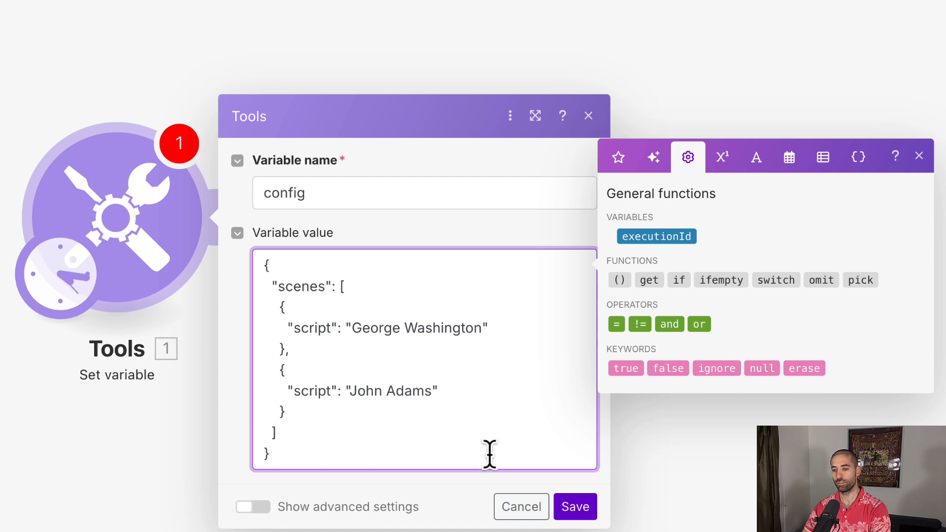
left_click(571, 507)
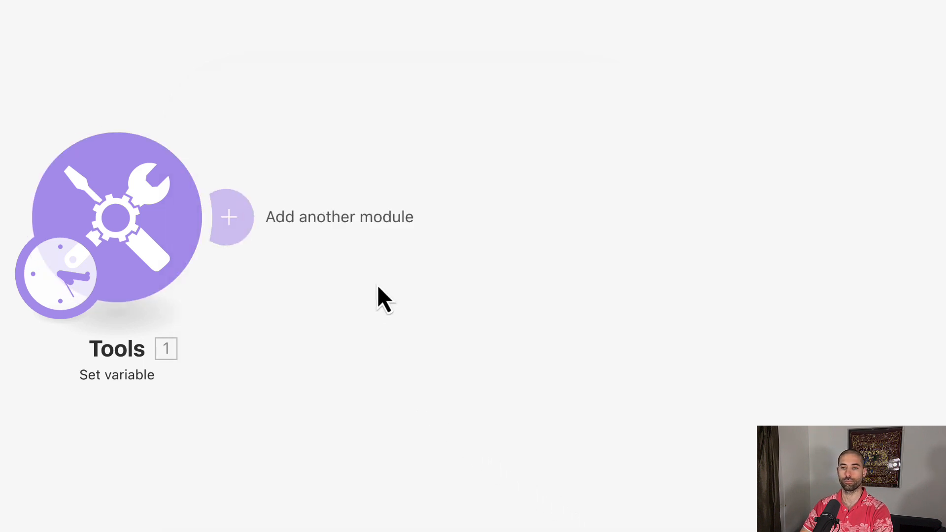
- Add a JSON Parse JSON module after it, mapping the config variable into the JSON string field, and save
left_click_drag(119, 218, 74, 208)
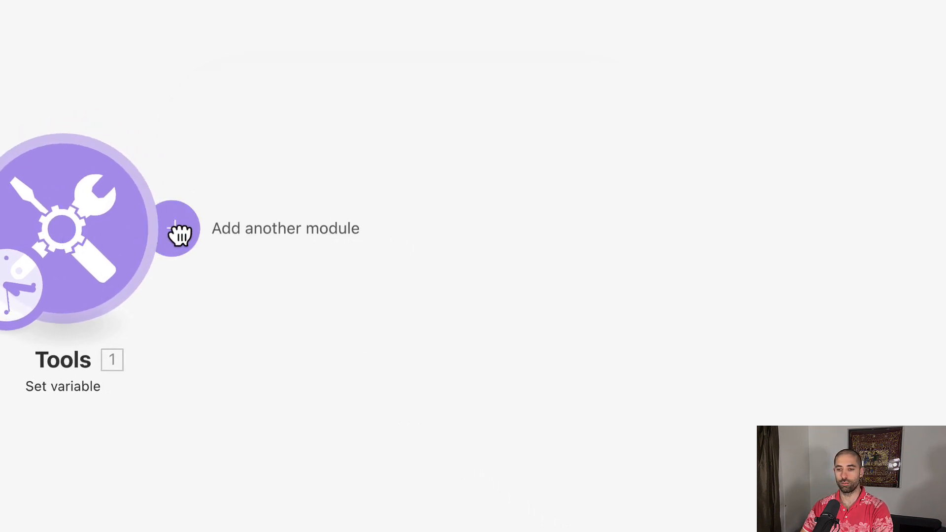
left_click(176, 232)
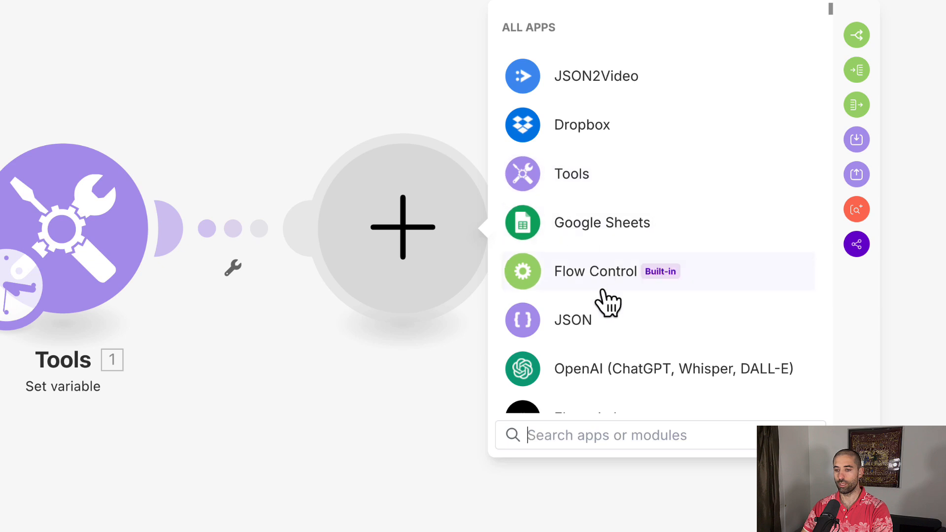
left_click(566, 331)
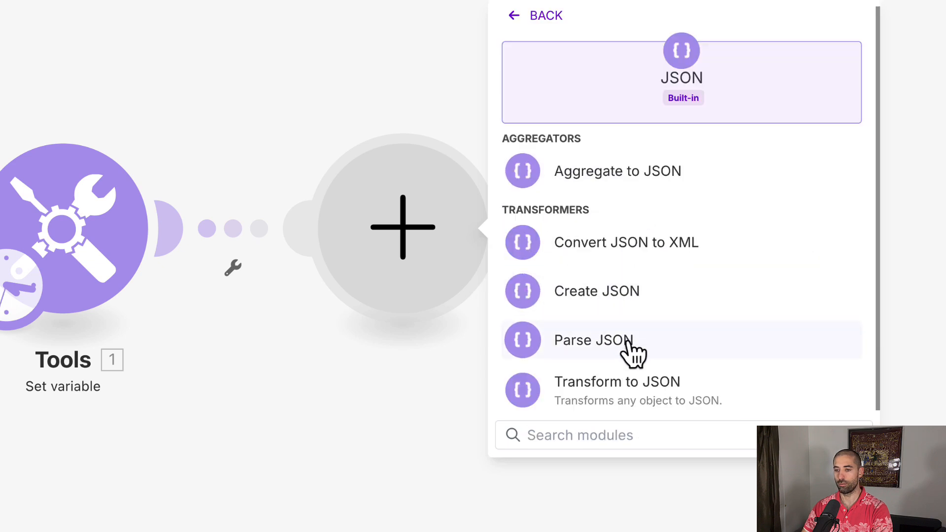
left_click(633, 352)
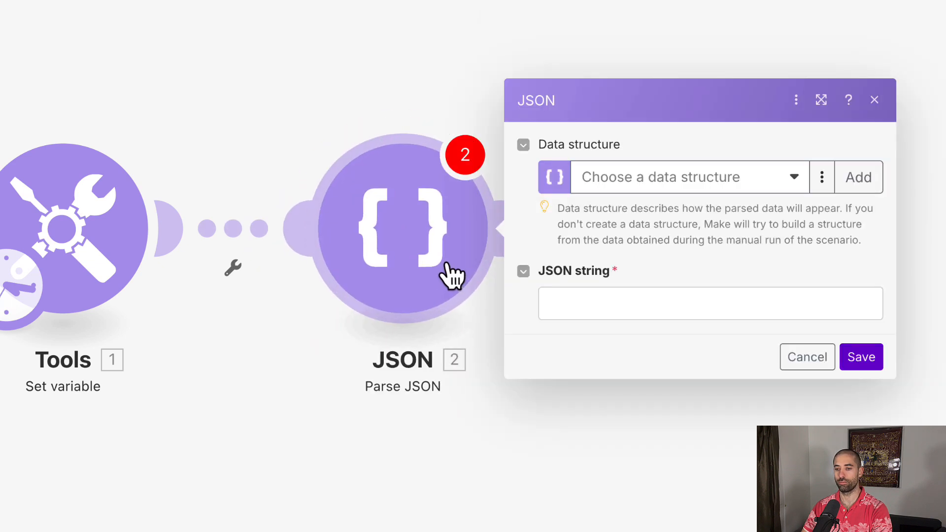
left_click(574, 305)
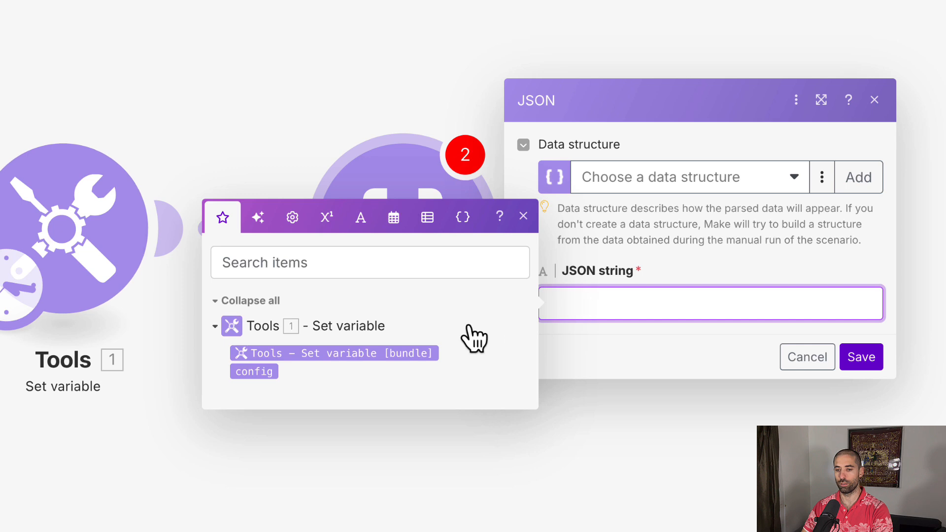
left_click(246, 374)
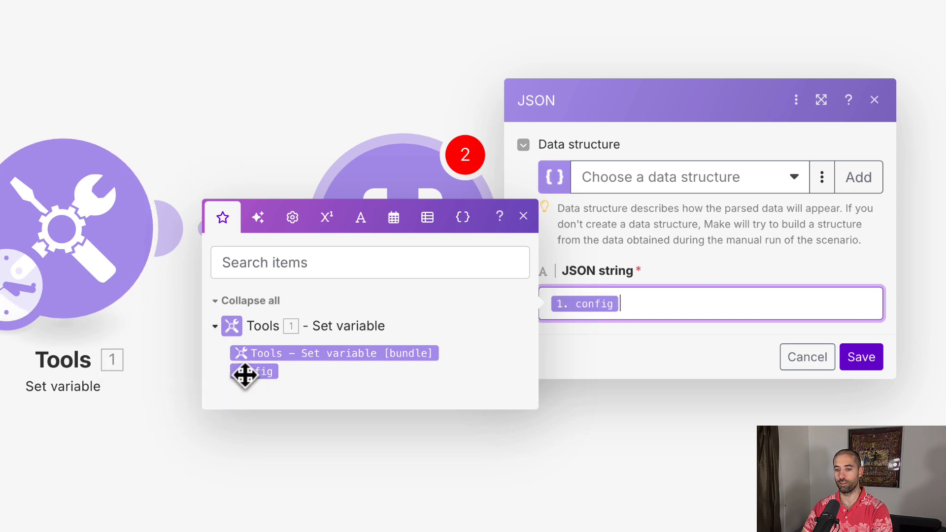
left_click(863, 362)
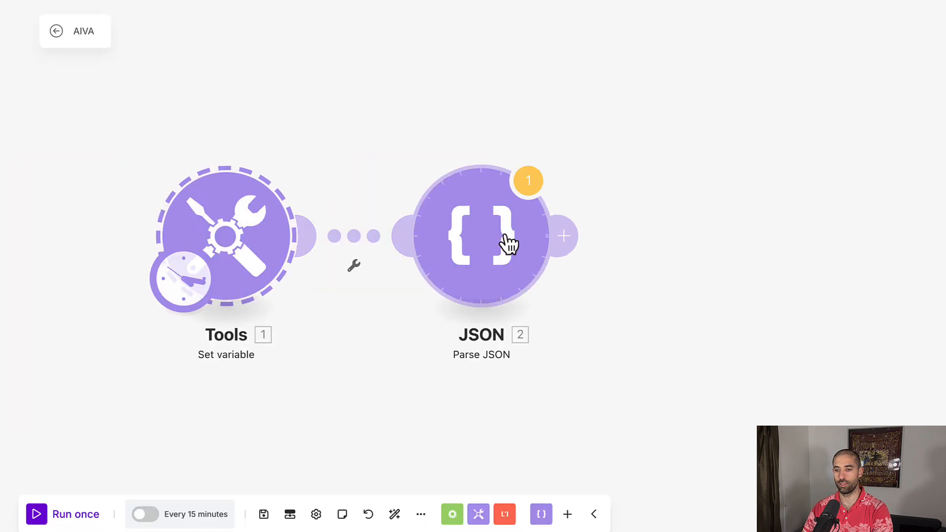
- Add a Flow Control Iterator module after the Parse JSON module
left_click_drag(505, 238, 420, 235)
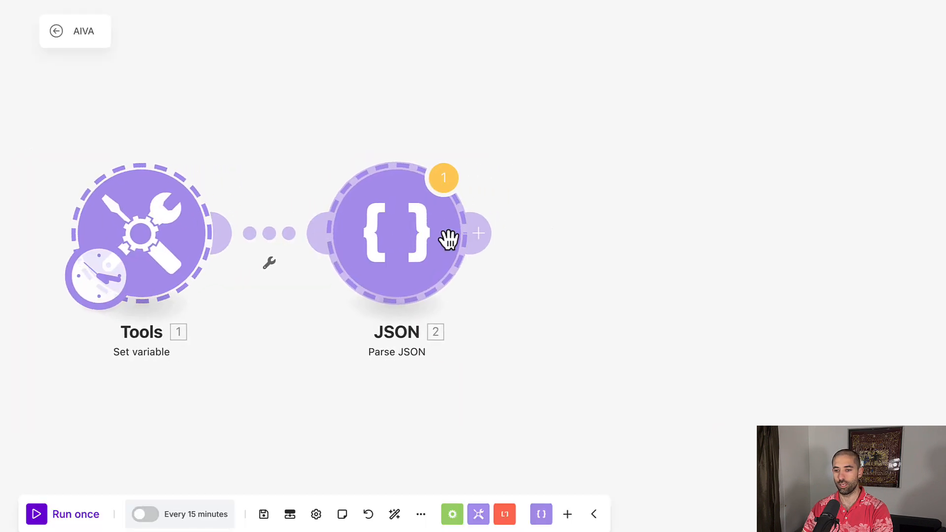
left_click(494, 228)
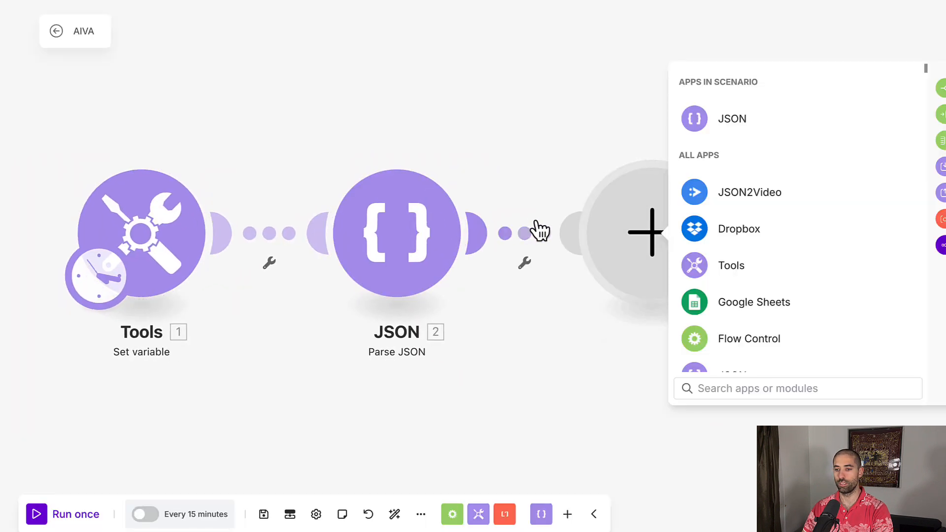
left_click(715, 344)
left_click(710, 245)
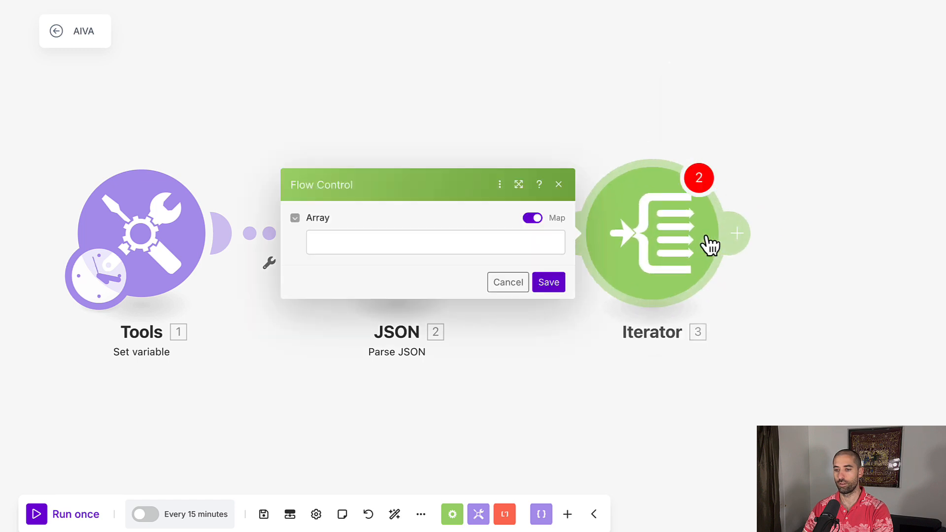
left_click(367, 240)
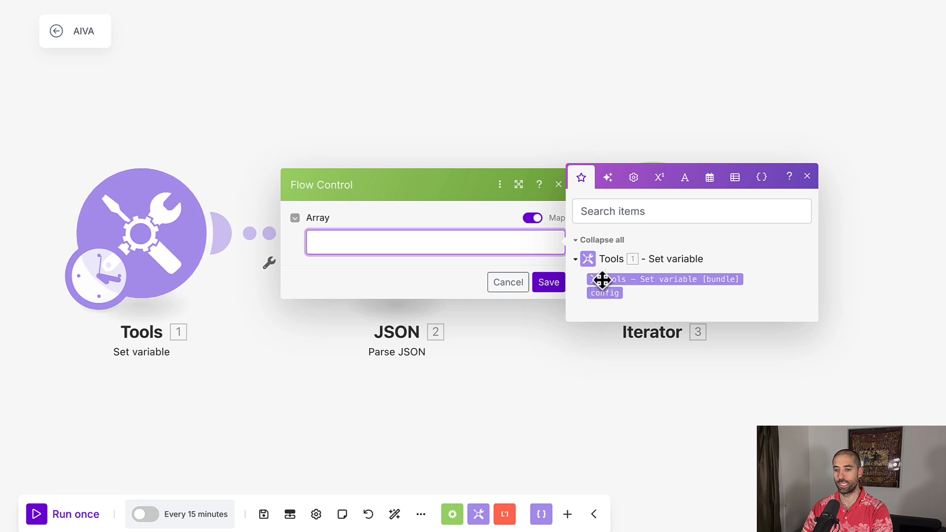
left_click(427, 79)
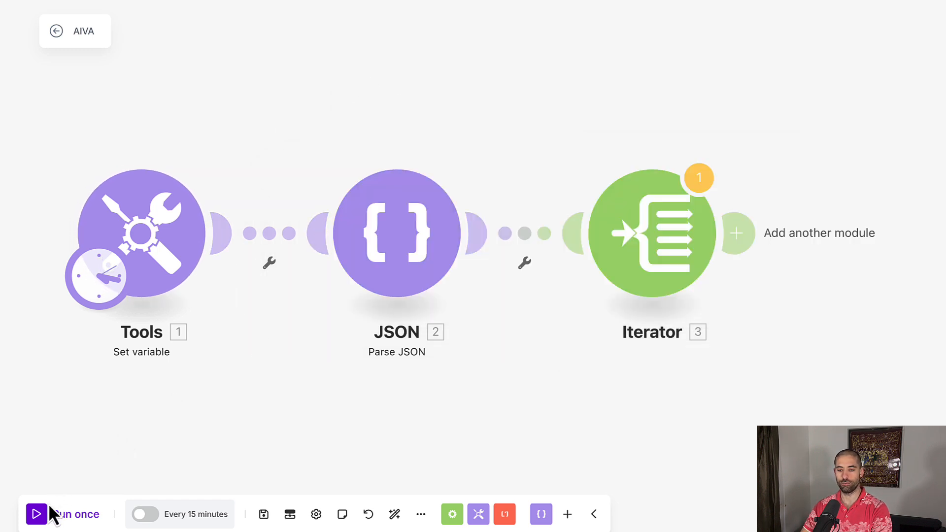
- Run the scenario once anyway despite the warning
left_click(37, 515)
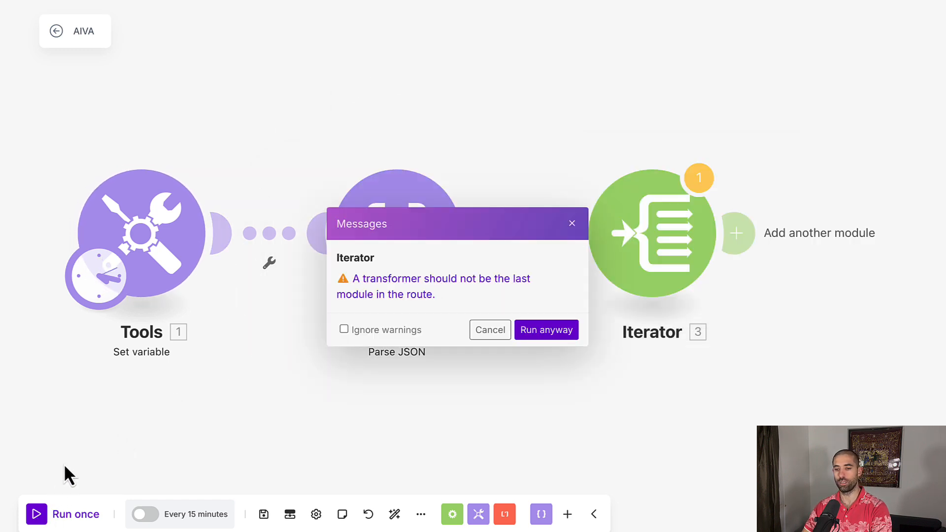
left_click(542, 333)
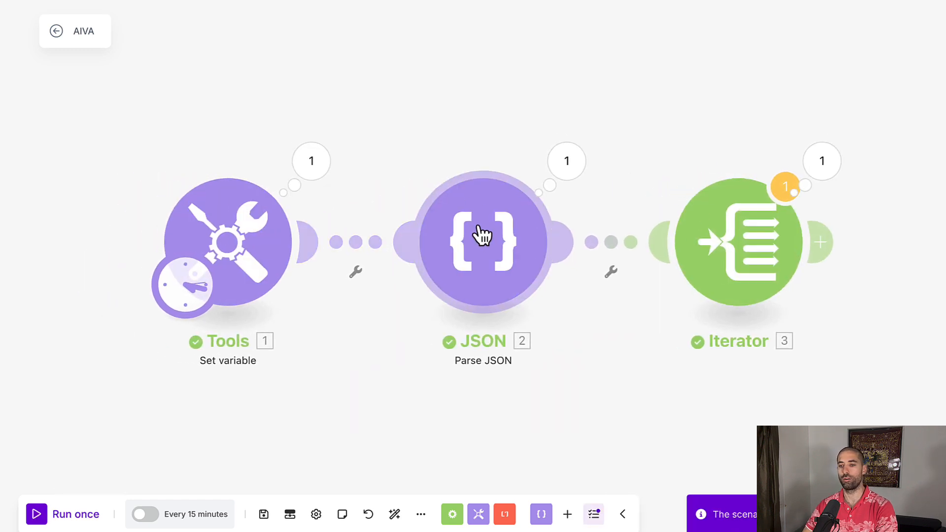
- Map the parsed scenes[] array into the Iterator's Array field and save
left_click(734, 237)
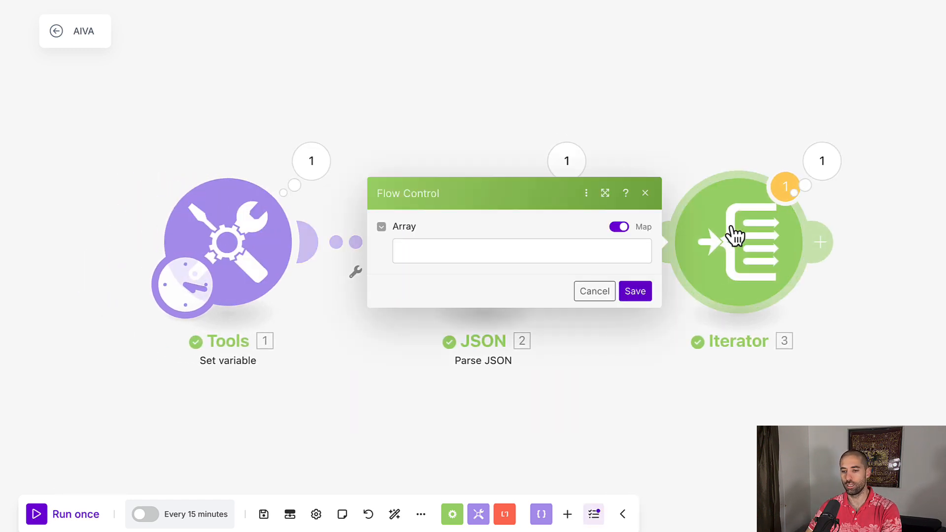
left_click(459, 249)
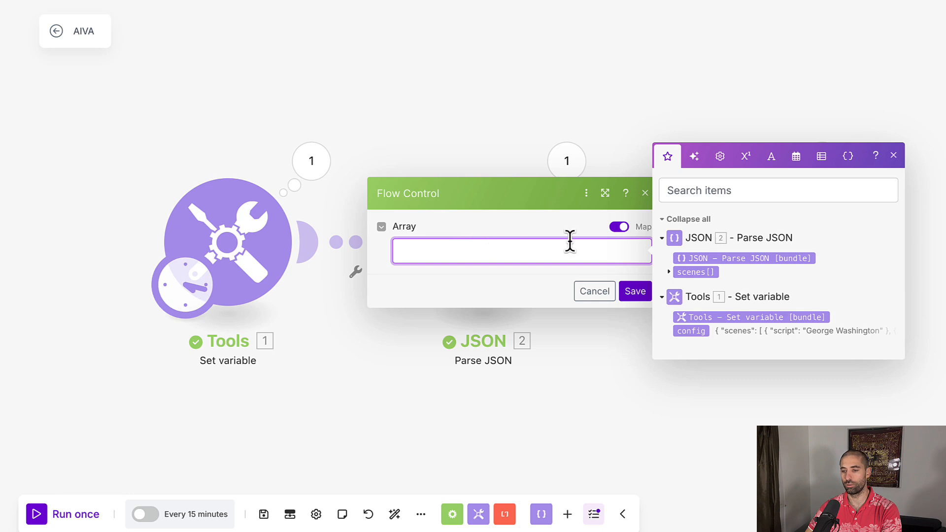
left_click(683, 272)
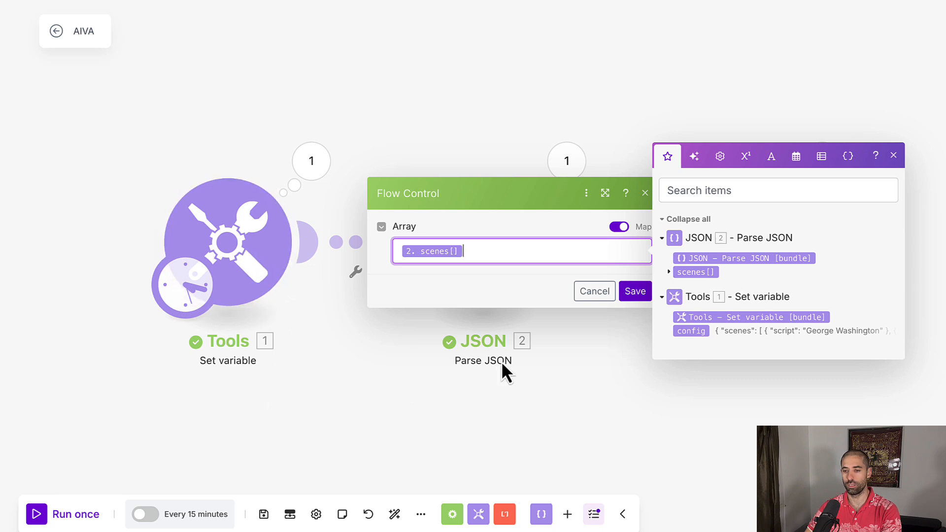
left_click(635, 291)
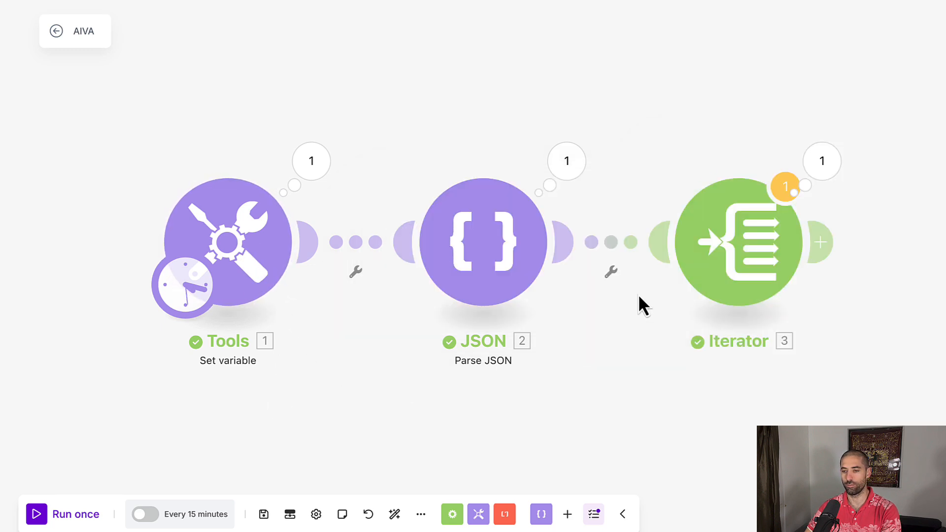
- Add a Tools Compose a string module after the Iterator
scroll(337, 182, "down", 1)
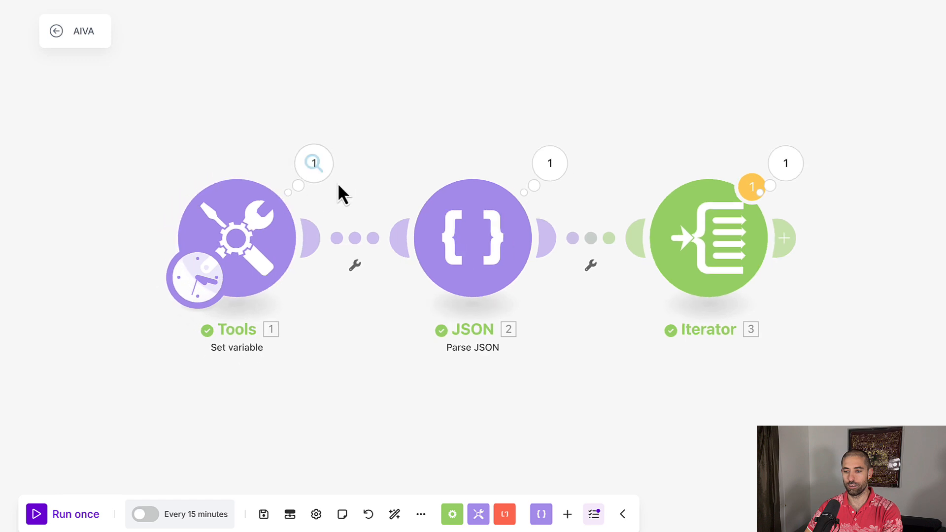
scroll(337, 183, "down", 2)
left_click_drag(391, 359, 278, 391)
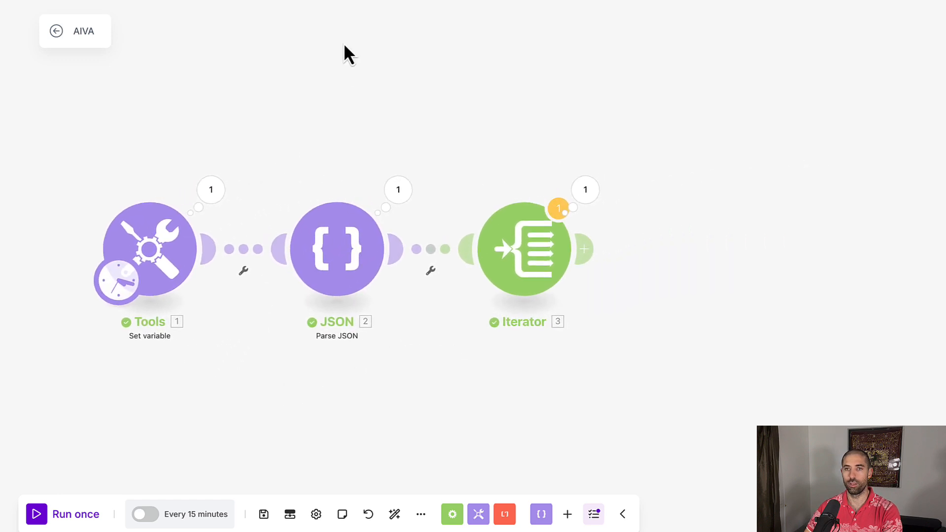
left_click(584, 249)
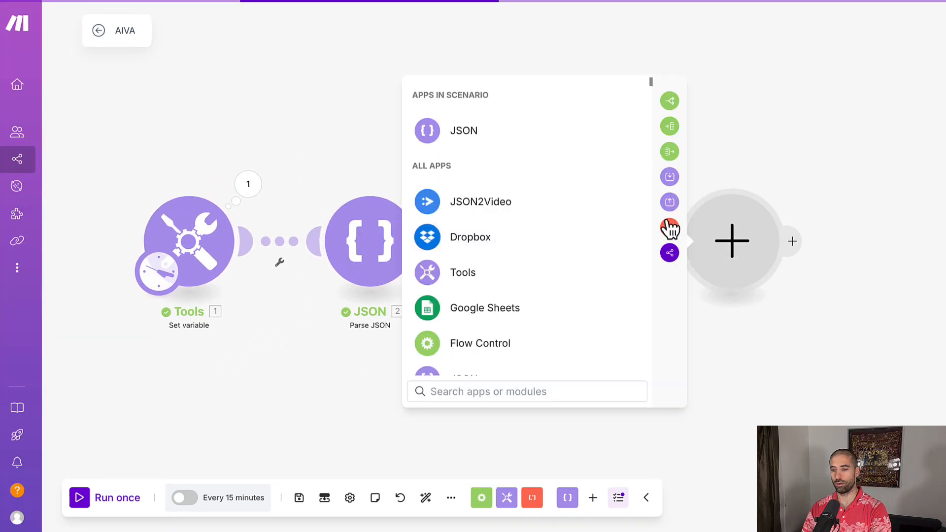
left_click(563, 282)
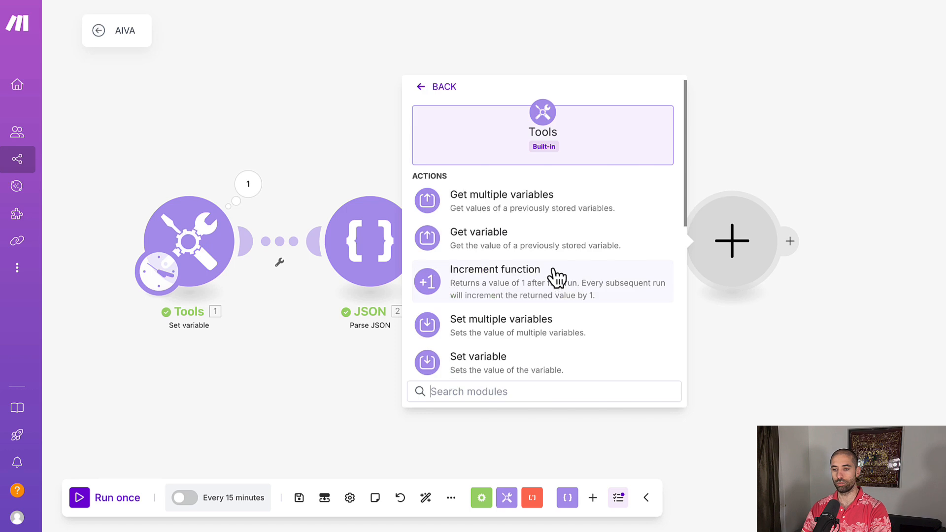
scroll(556, 277, "down", 5)
scroll(554, 276, "down", 2)
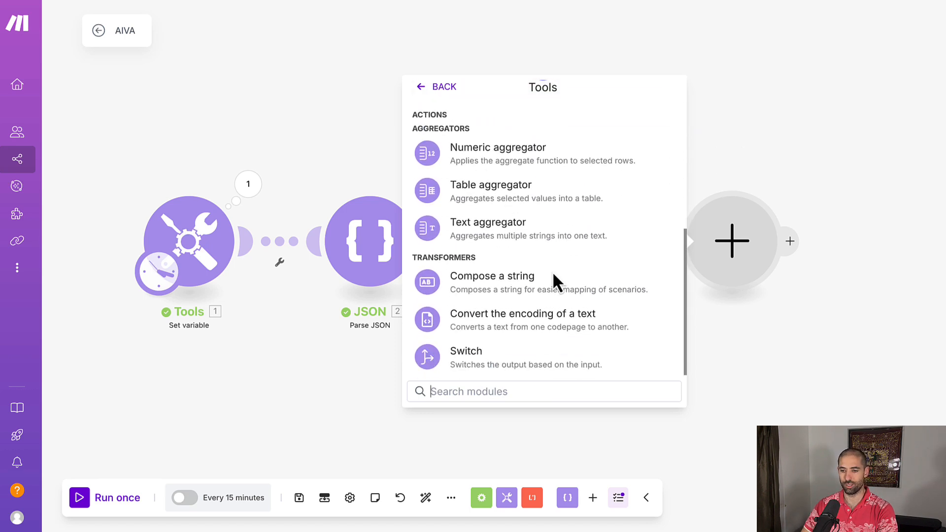
left_click(559, 290)
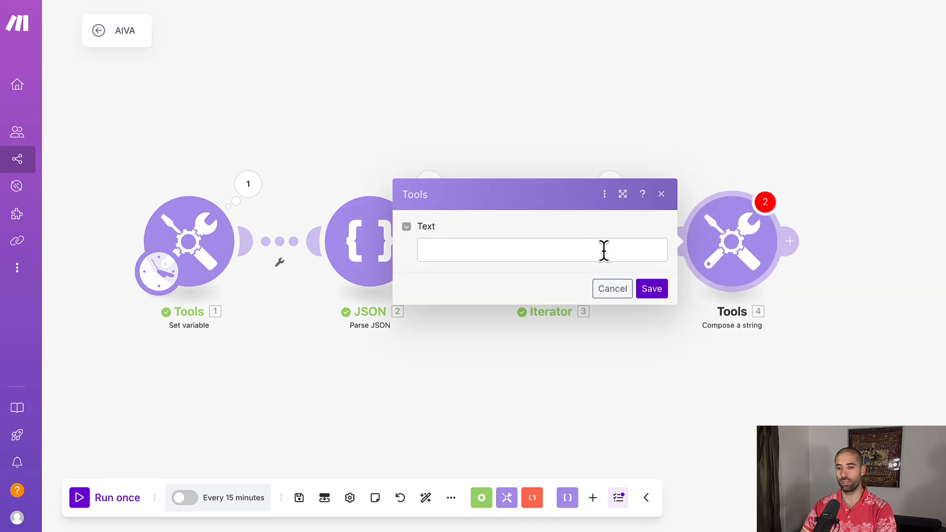
- Paste a scene JSON template with a voice element, en-US-EmmaMultilingualNeural voice and azure model into the Text field
left_click(495, 248)
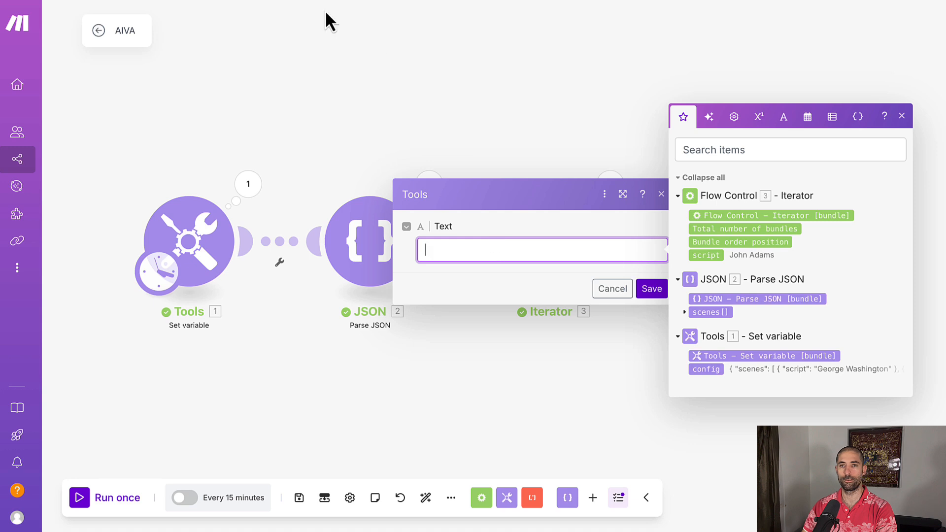
key("Escape")
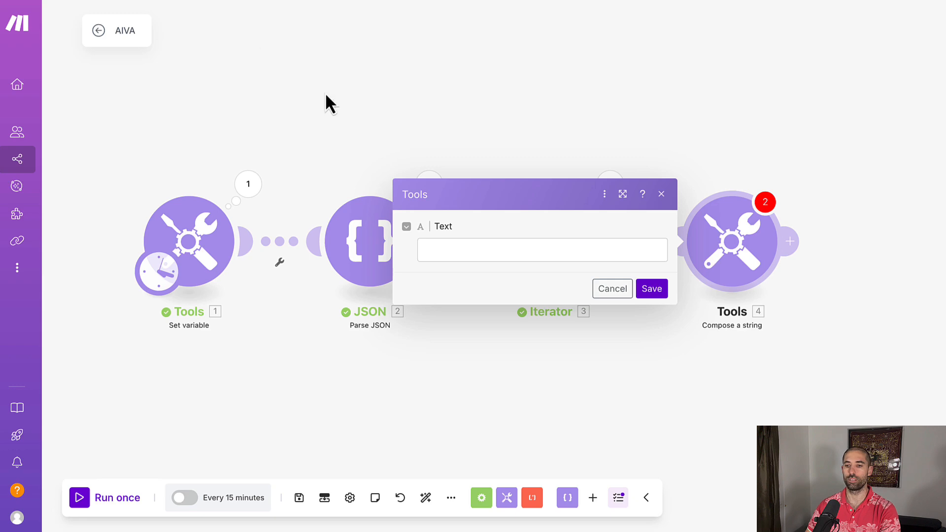
left_click(438, 252)
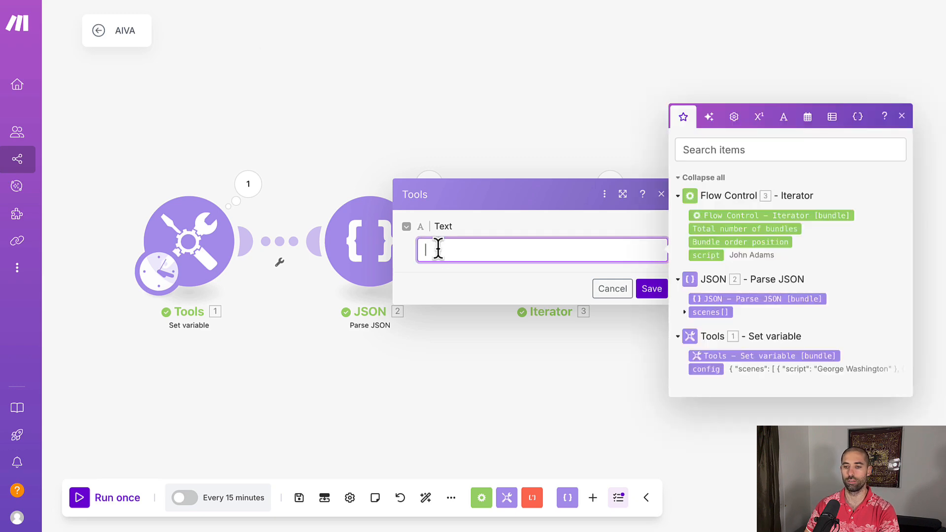
type("{   \"comment\": \"Scene\",   \"elements\": [     {       \"type\": \"voice\",       \"text\": \"5.script\",       \"voice\": \"en-US-EmmaMultilingualNeural\",       \"model\": \"azure\"     }   ] }")
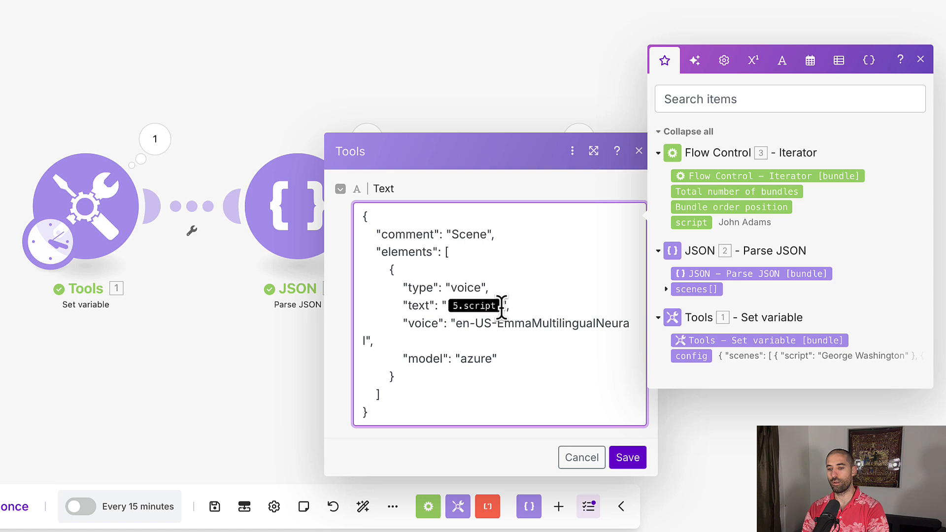
- Replace the template's text value with the Iterator's script item and save the module
key("BackSpace")
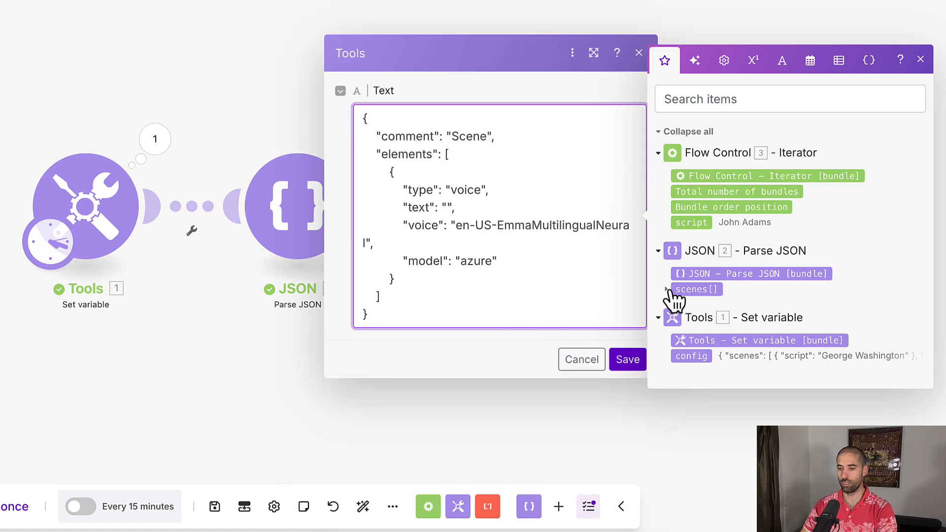
left_click(685, 223)
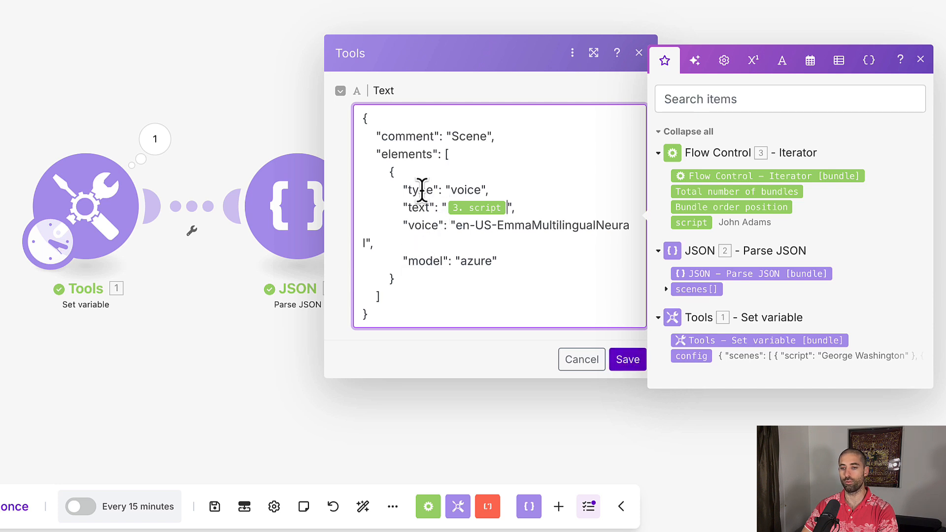
left_click(627, 360)
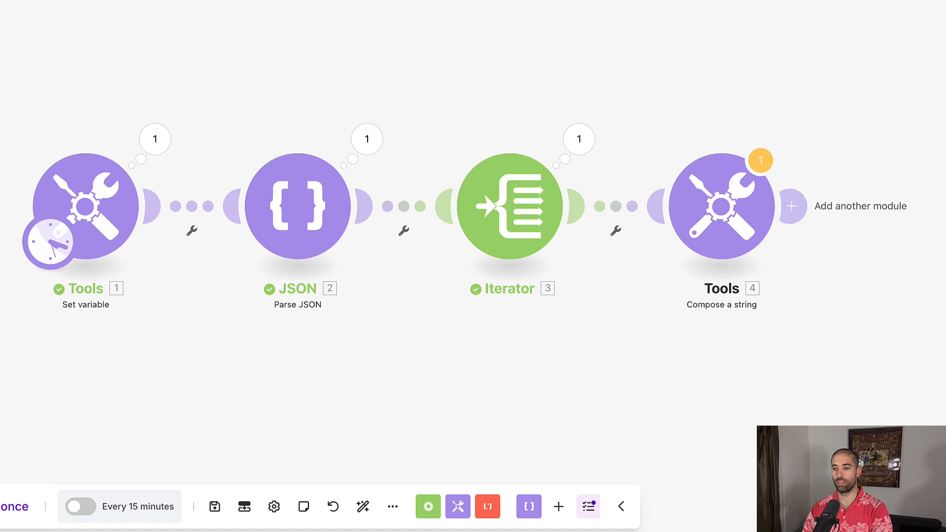
- Add a JSON Parse JSON module after Compose a string, map its Text output into the JSON string field, and save
left_click(791, 207)
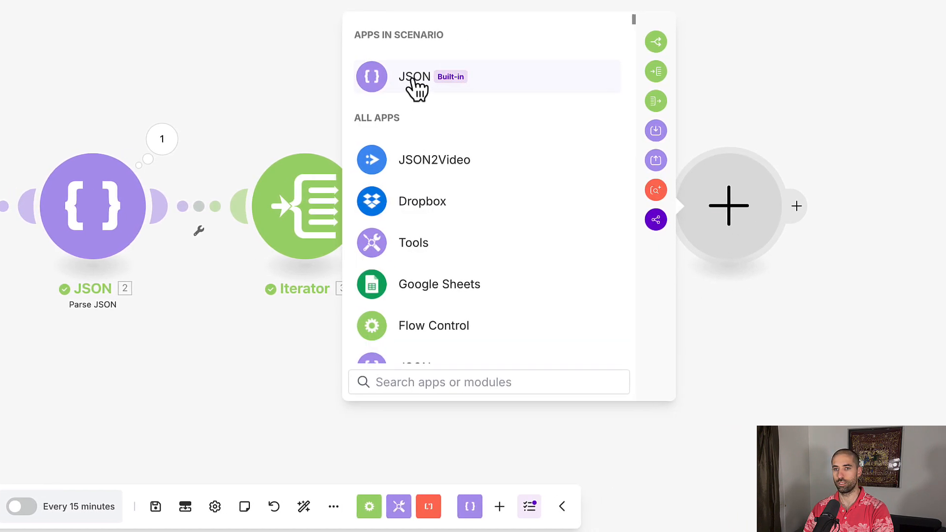
left_click(433, 80)
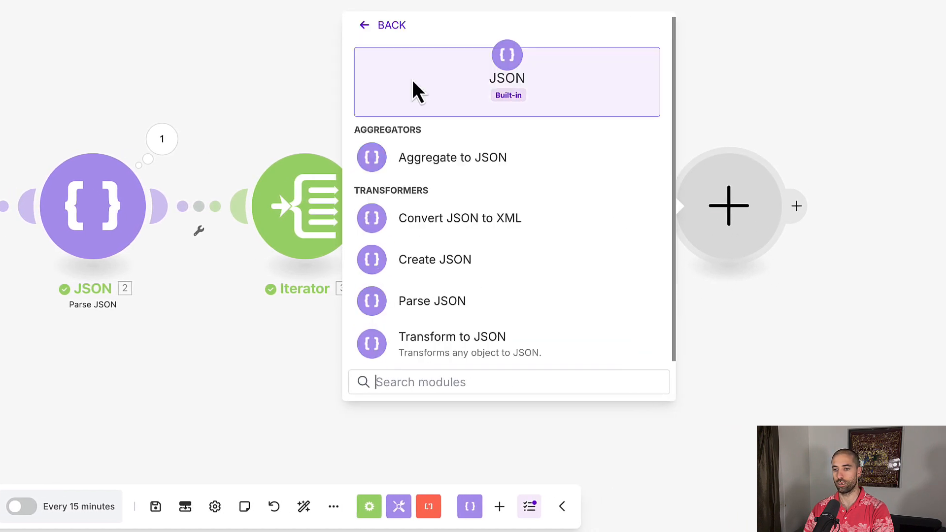
left_click(458, 315)
left_click(505, 269)
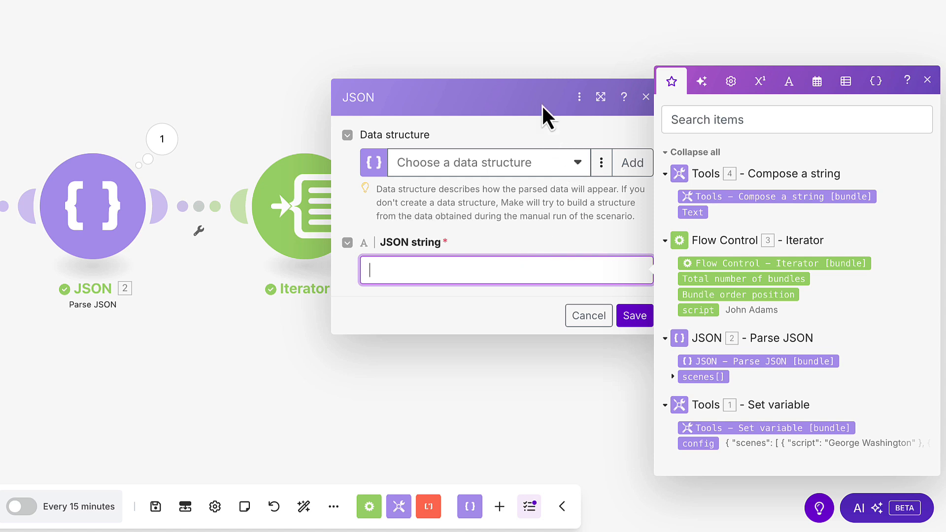
left_click(530, 46)
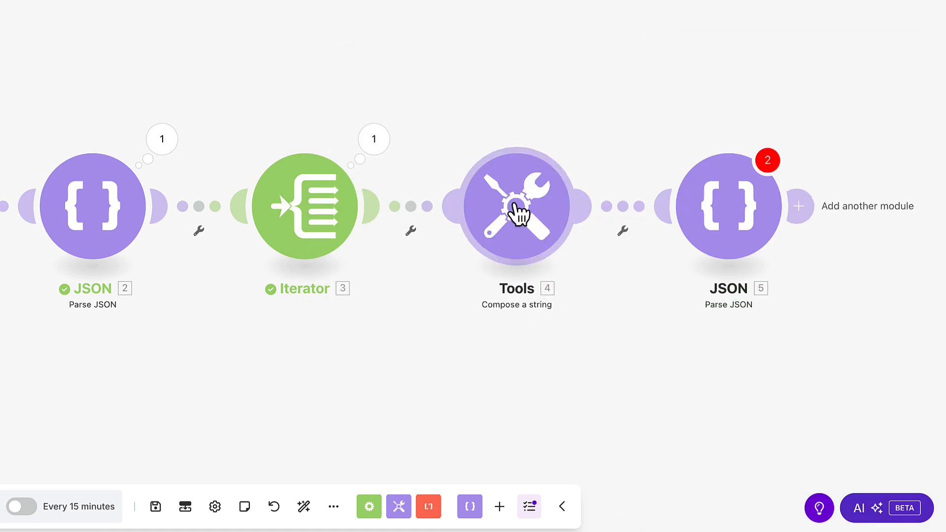
left_click(724, 215)
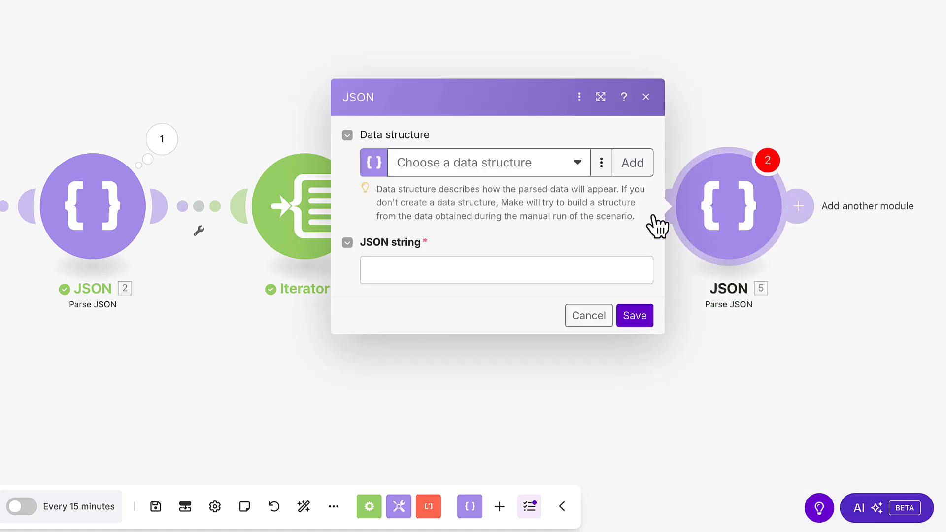
left_click(531, 262)
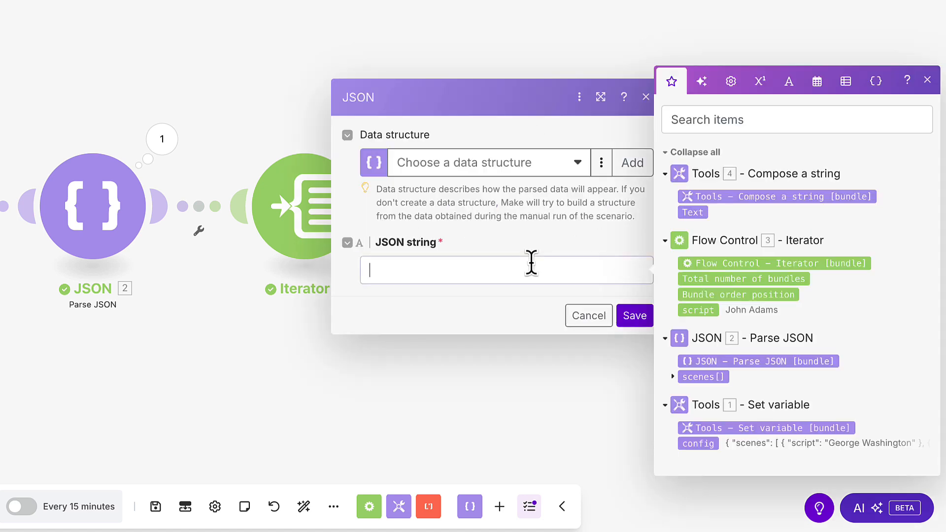
left_click(699, 215)
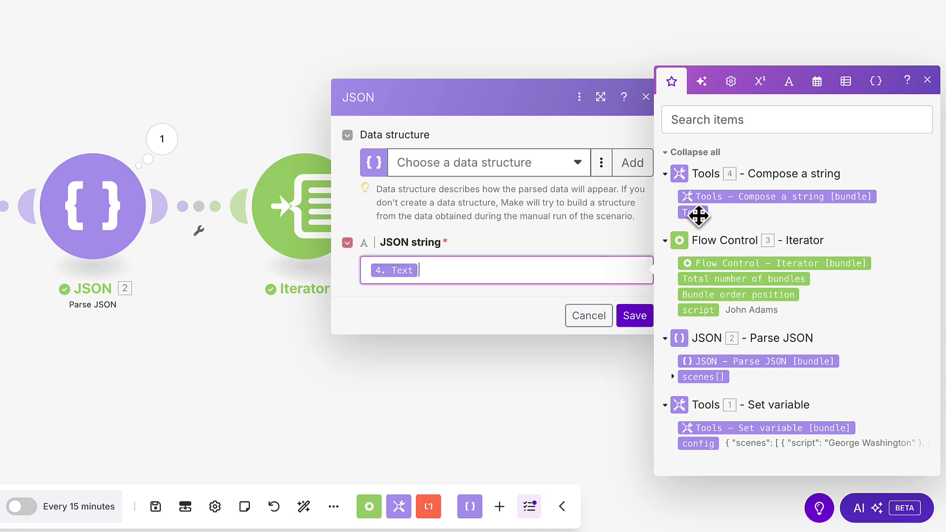
left_click(635, 316)
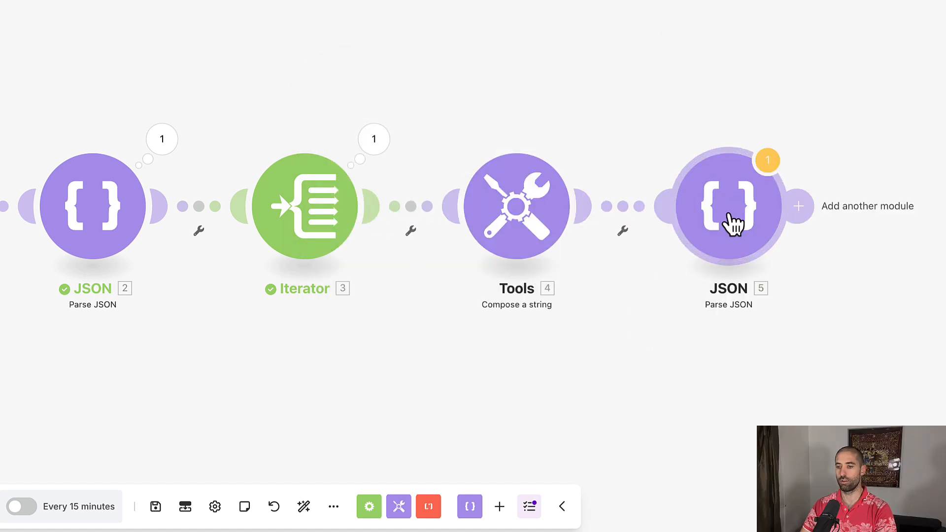
- Add a Flow Control Array aggregator at the end with Iterator [3] as its source module, and save
left_click(808, 216)
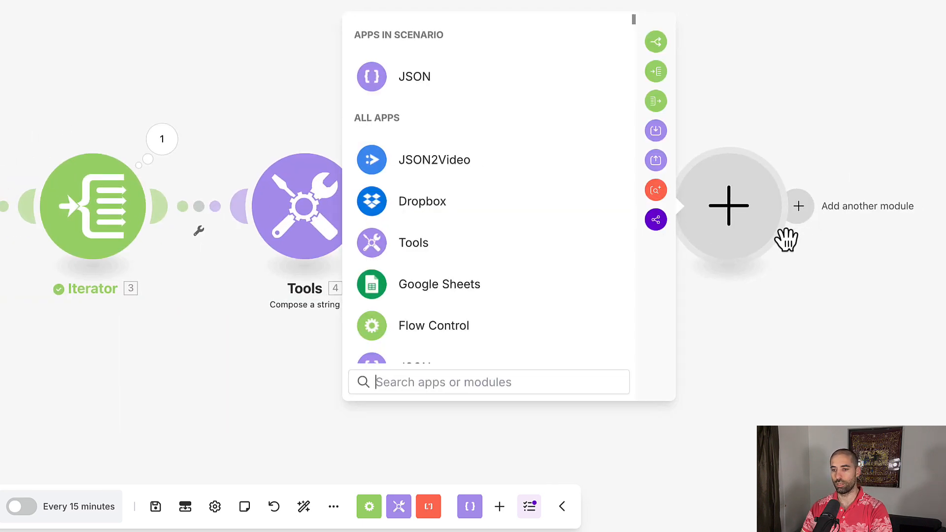
scroll(486, 306, "down", 2)
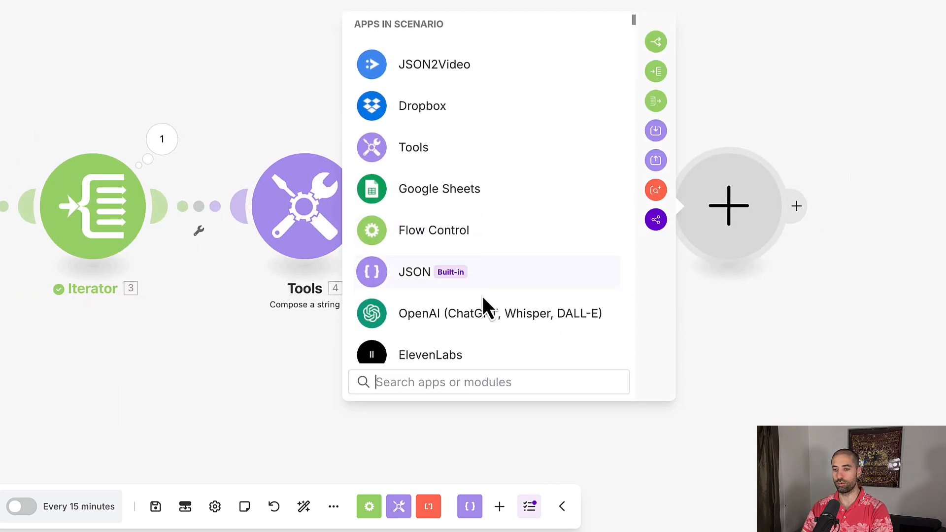
left_click(526, 216)
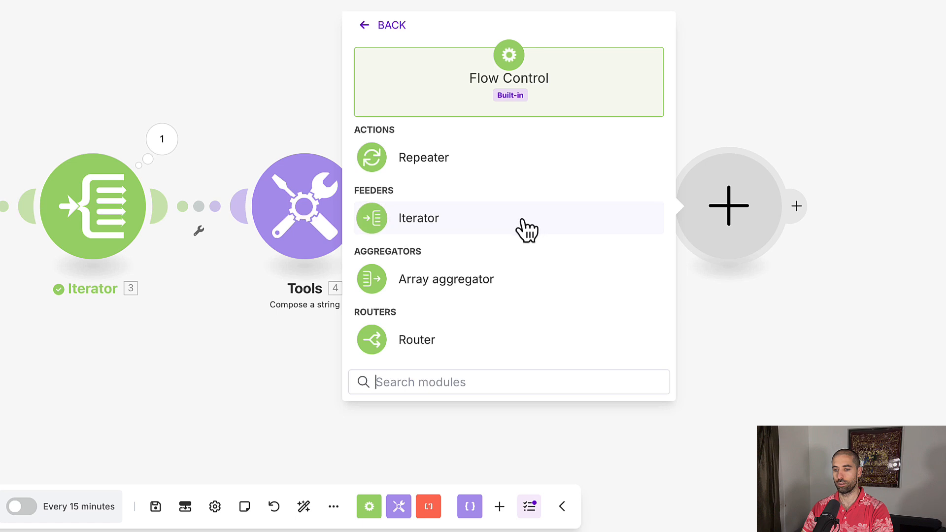
left_click(488, 281)
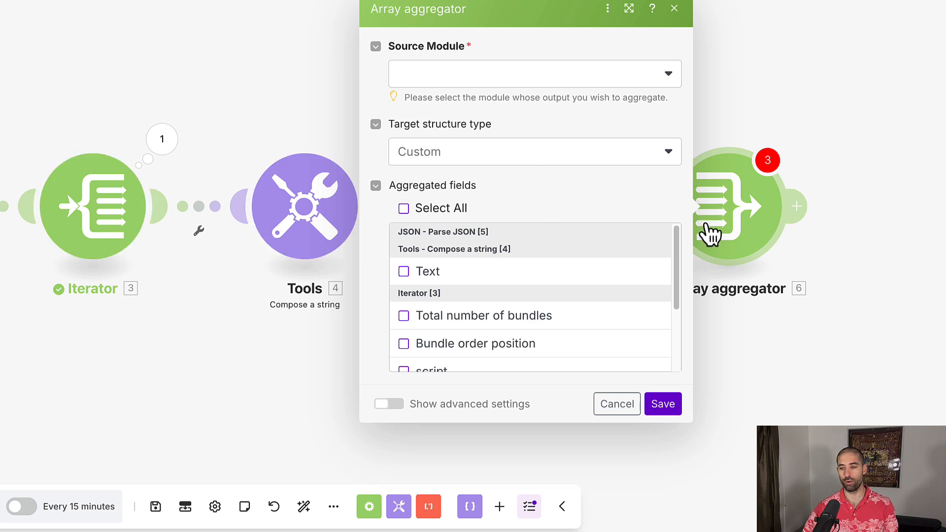
left_click(603, 84)
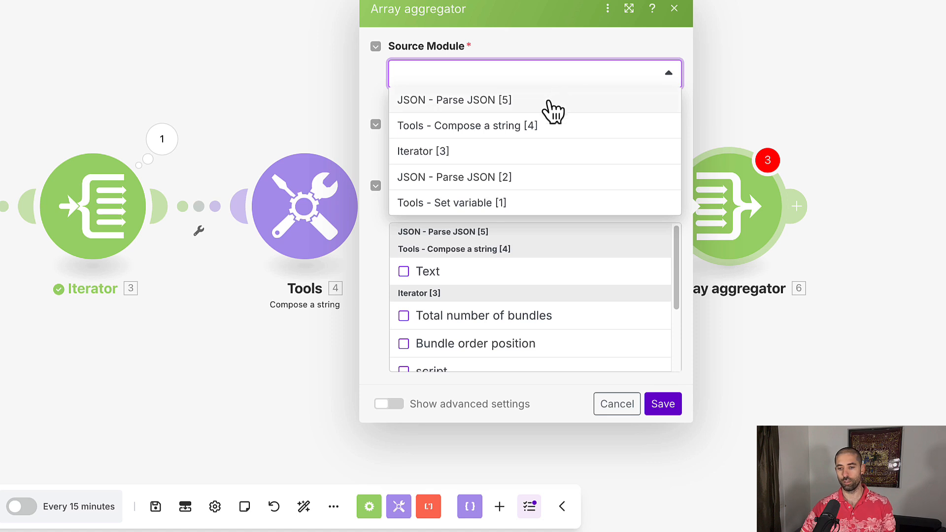
left_click(548, 157)
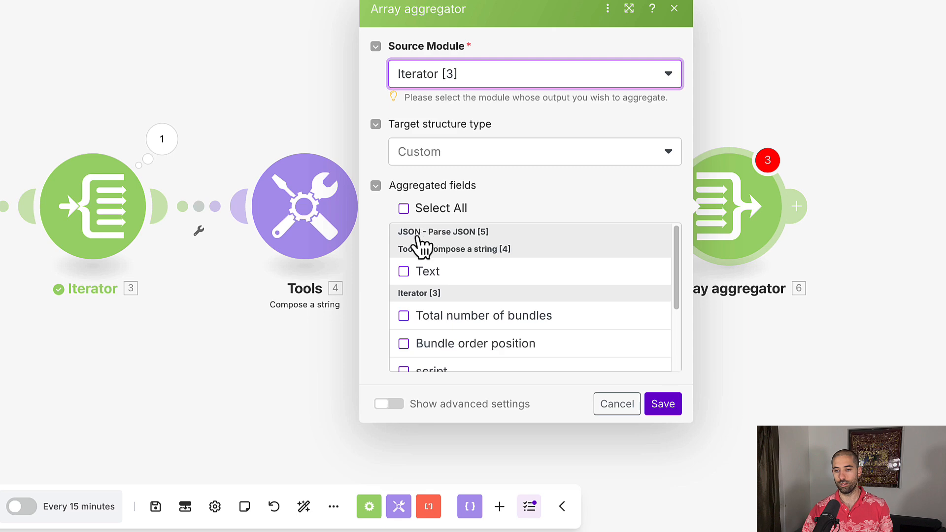
left_click(781, 413)
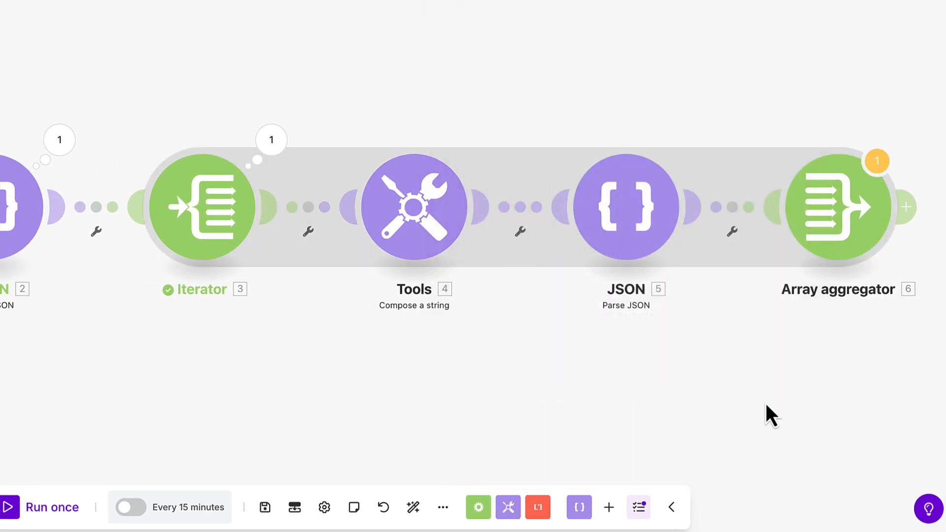
- Run the scenario once, accepting the transformer warning
left_click(29, 515)
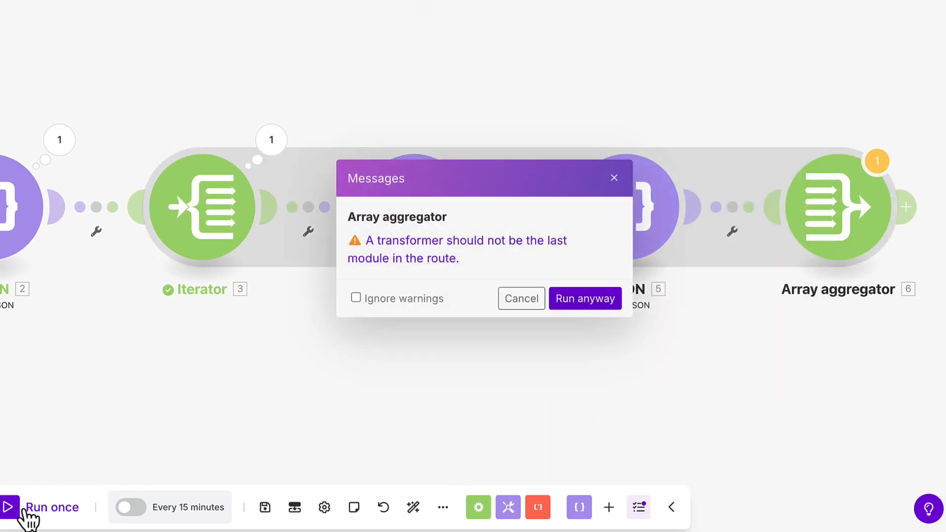
left_click(585, 300)
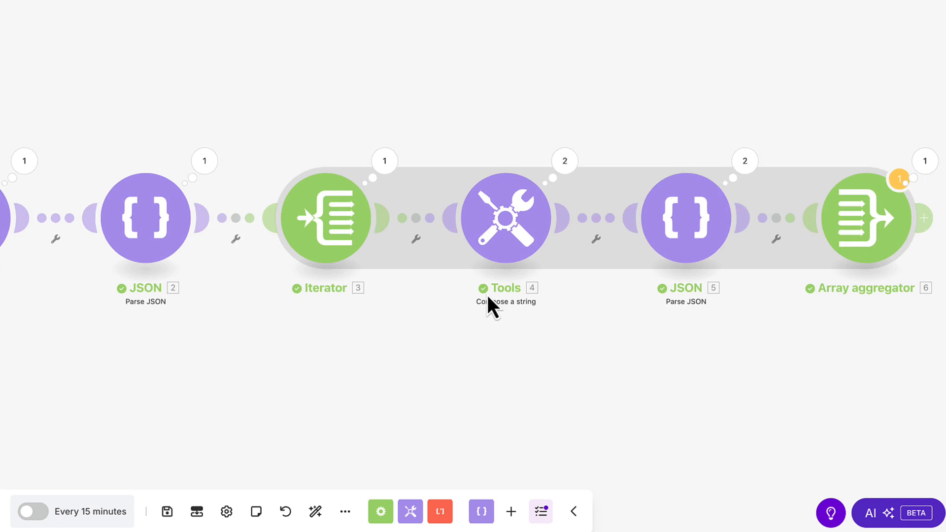
- Select the comment field from Parse JSON [5] as the aggregator's aggregated field and save
left_click(876, 207)
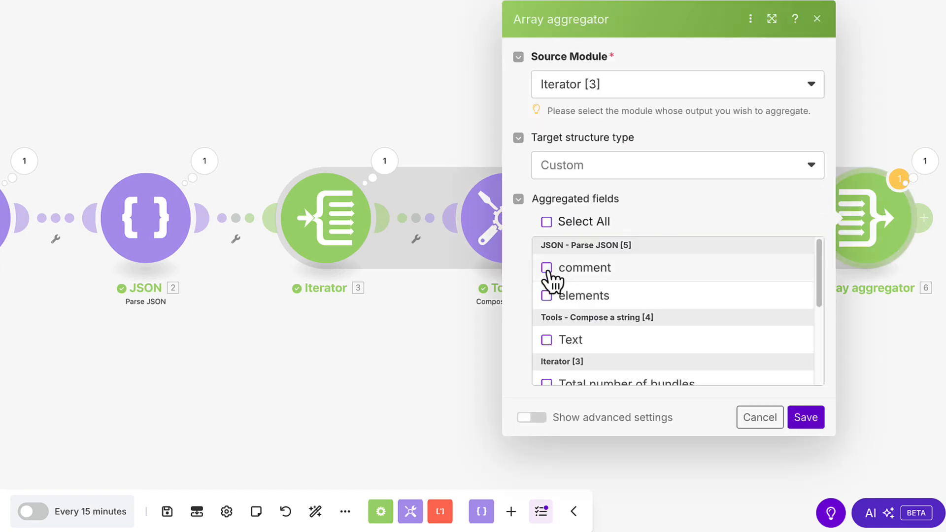
left_click(548, 270)
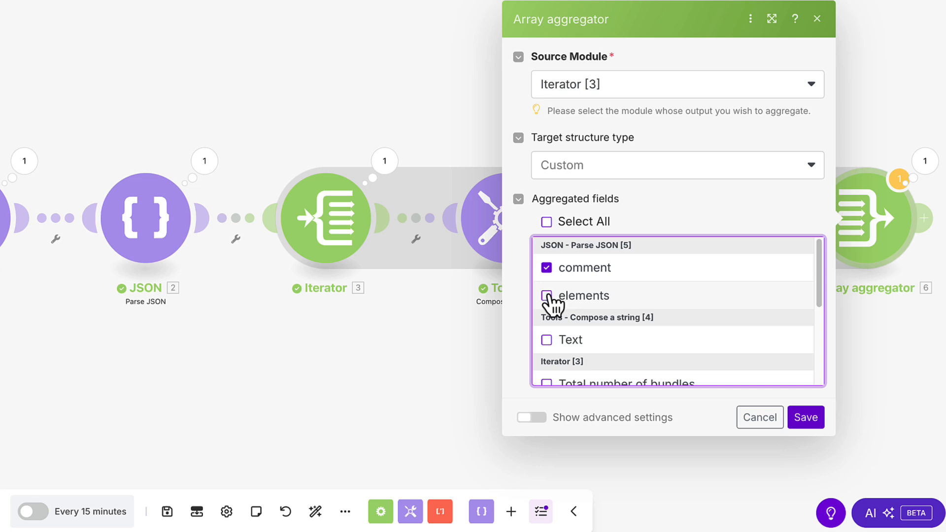
left_click(807, 419)
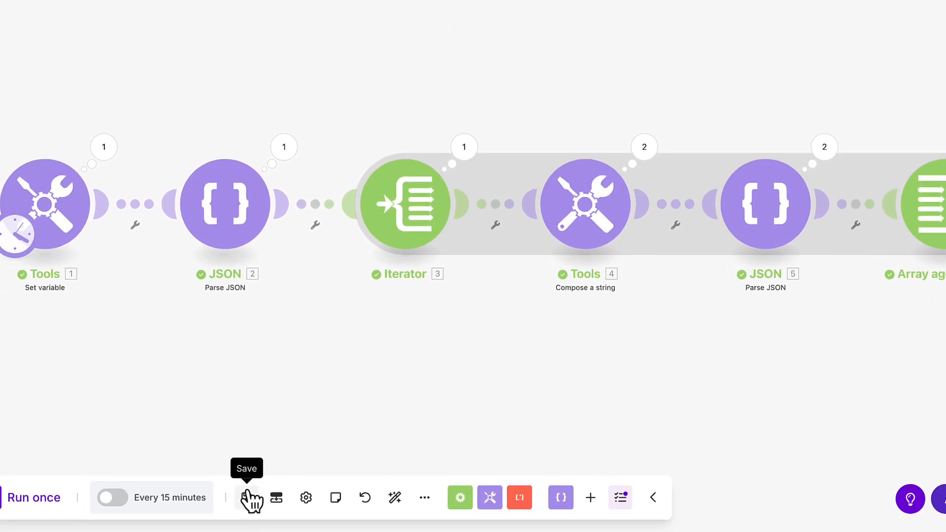
- Save the scenario despite the transformer warning
left_click(180, 509)
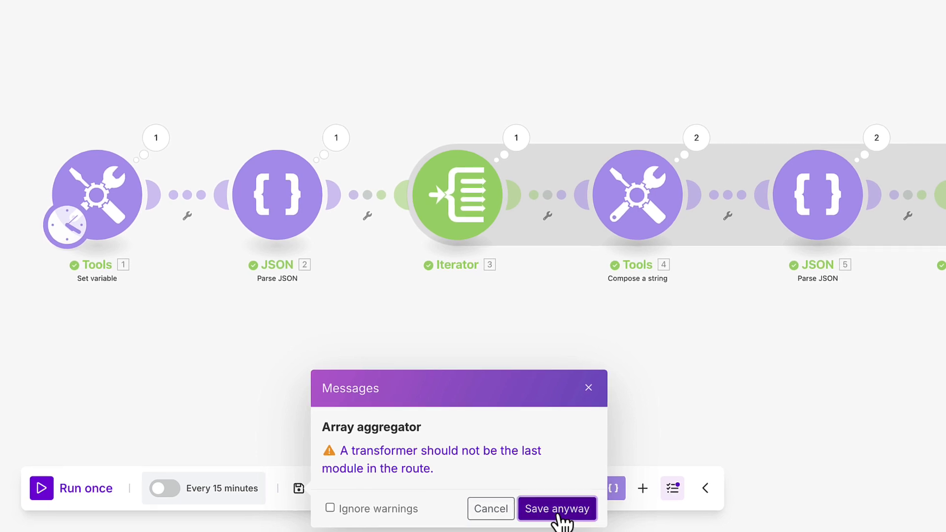
left_click(529, 515)
- Open and review the settings of the Set variable, Parse JSON, Iterator, Compose a string and Array aggregator modules
left_click(101, 192)
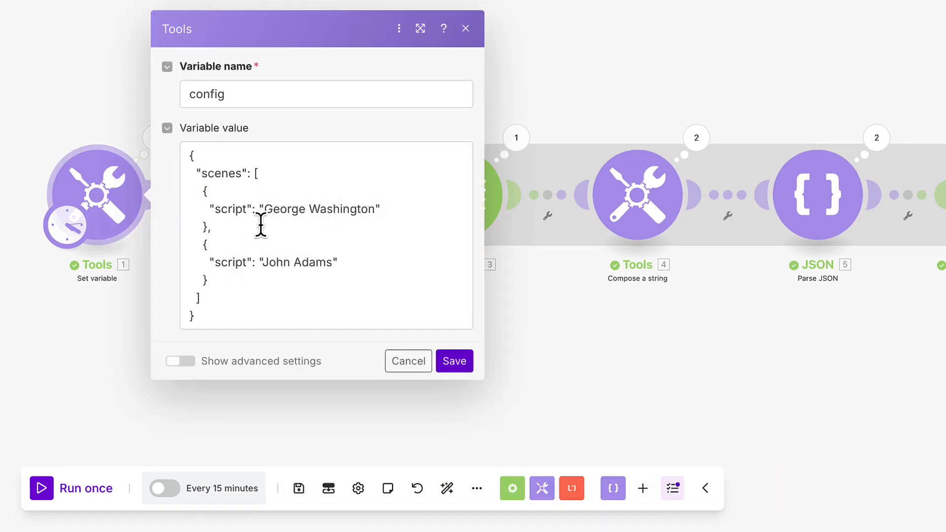
left_click(614, 59)
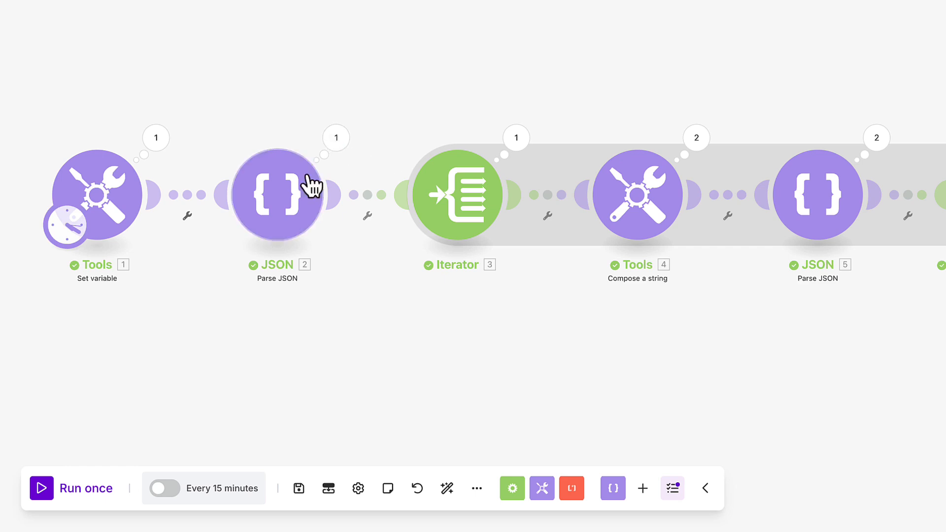
left_click(291, 196)
left_click(284, 112)
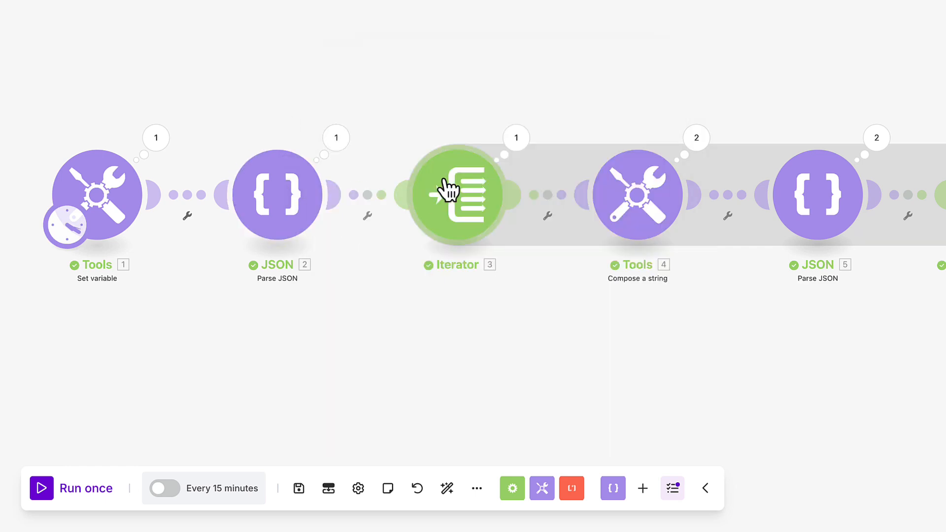
left_click(448, 190)
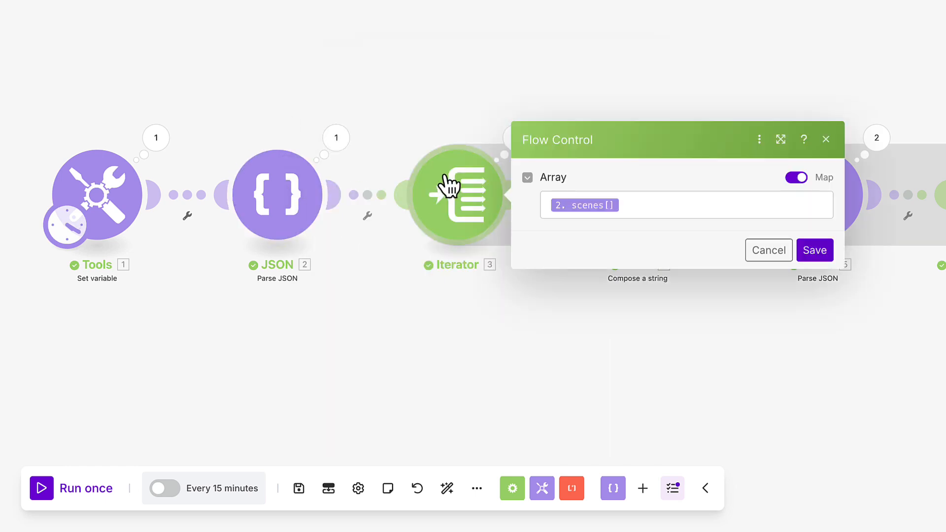
left_click(464, 99)
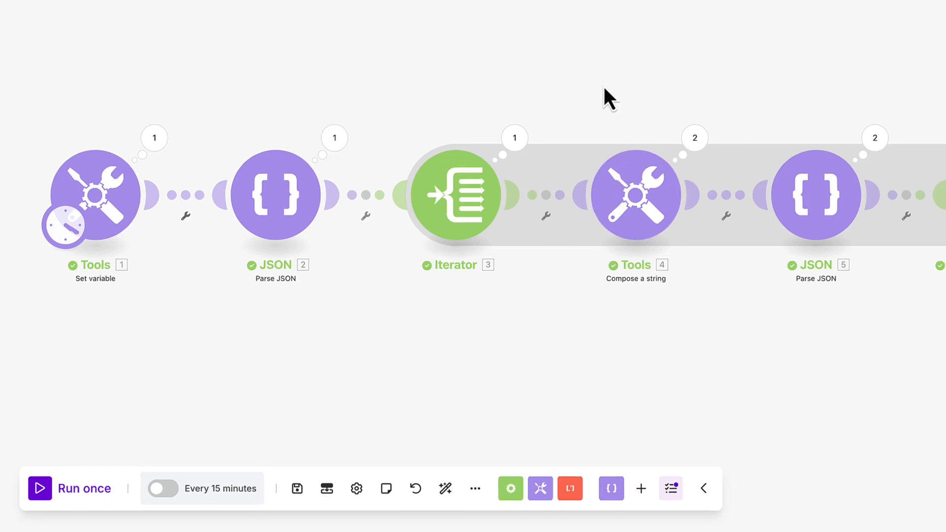
left_click_drag(603, 87, 544, 87)
left_click(582, 188)
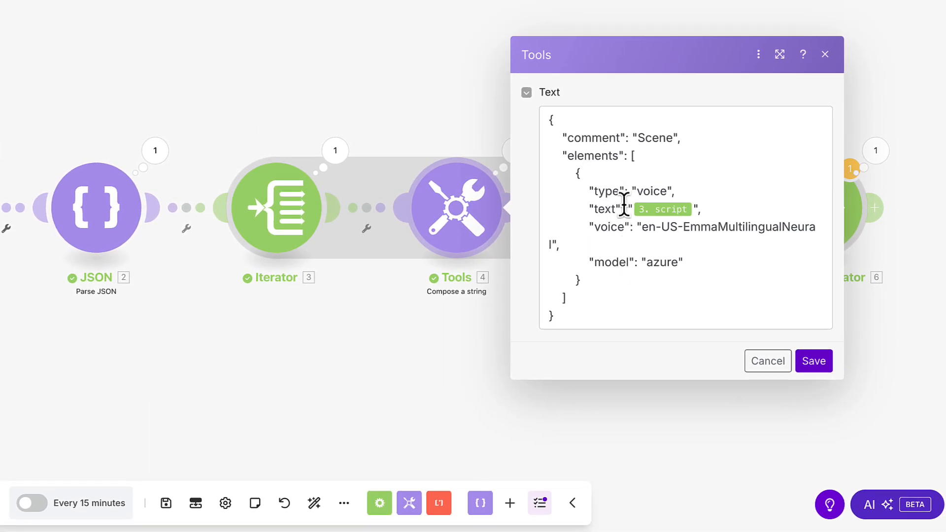
left_click(639, 3)
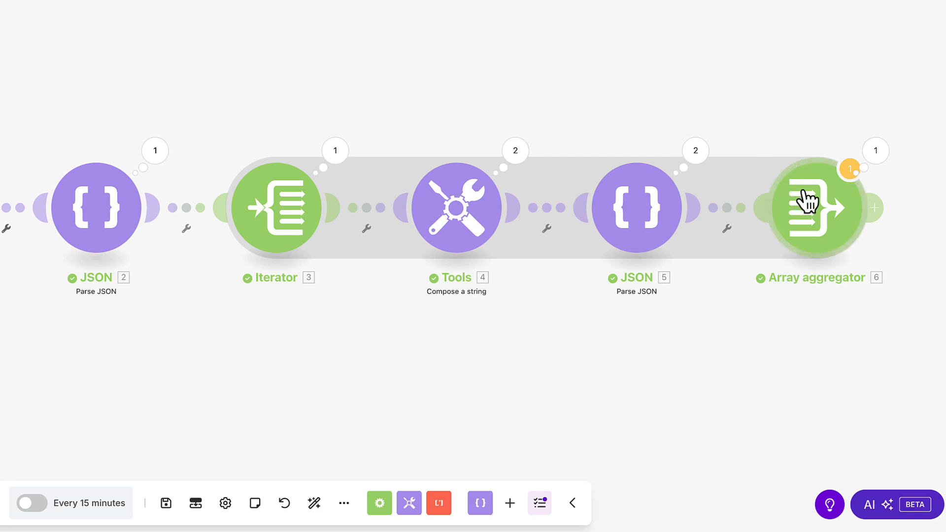
left_click(807, 202)
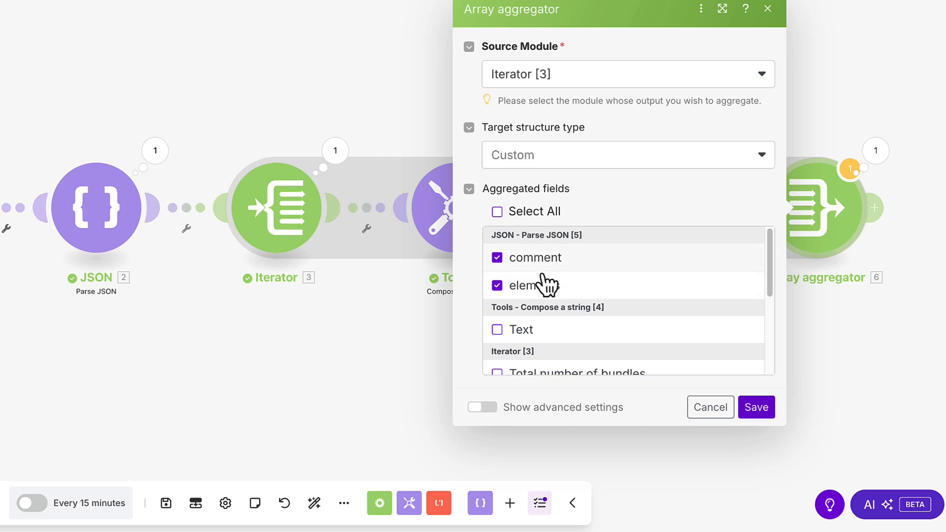
left_click(761, 409)
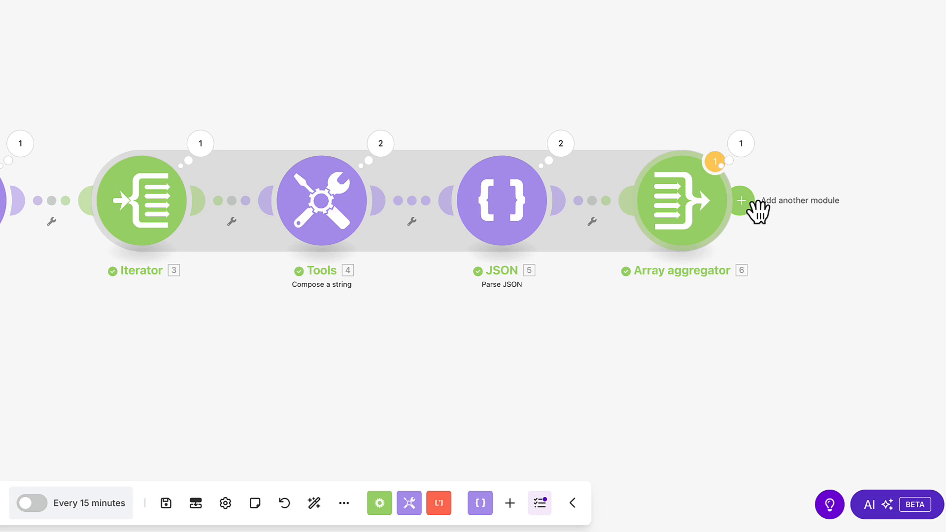
- Add a JSON Transform to JSON module after the aggregator, mapping the aggregator's Array[] as its Object, and save it
left_click(756, 207)
left_click(539, 89)
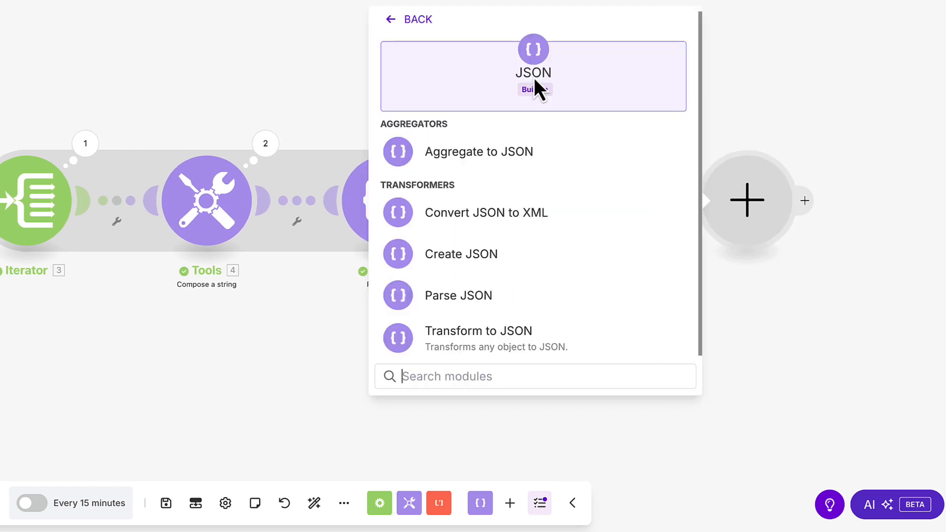
left_click(554, 338)
left_click(540, 212)
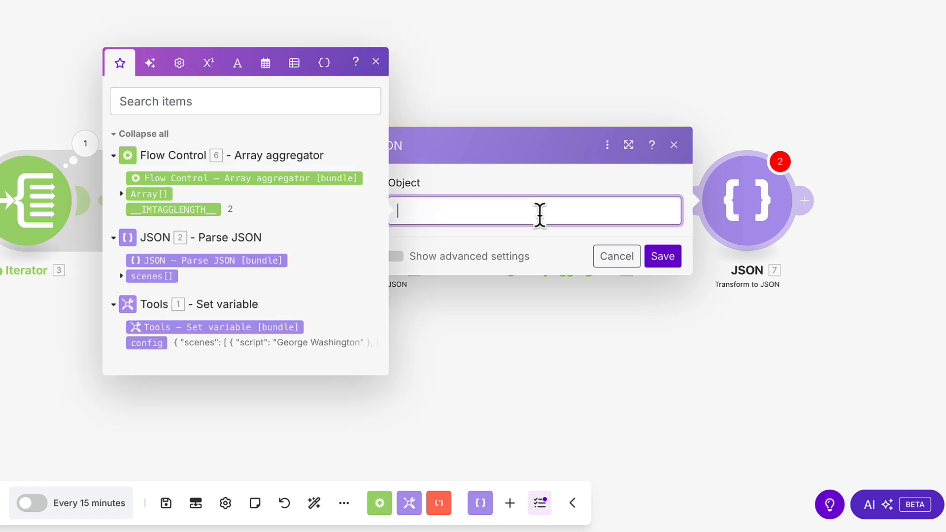
left_click(156, 195)
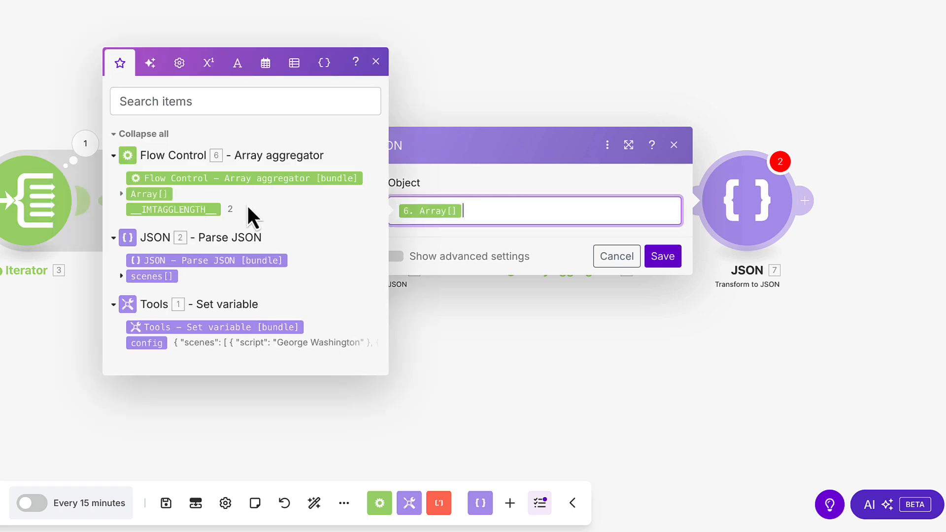
left_click(663, 256)
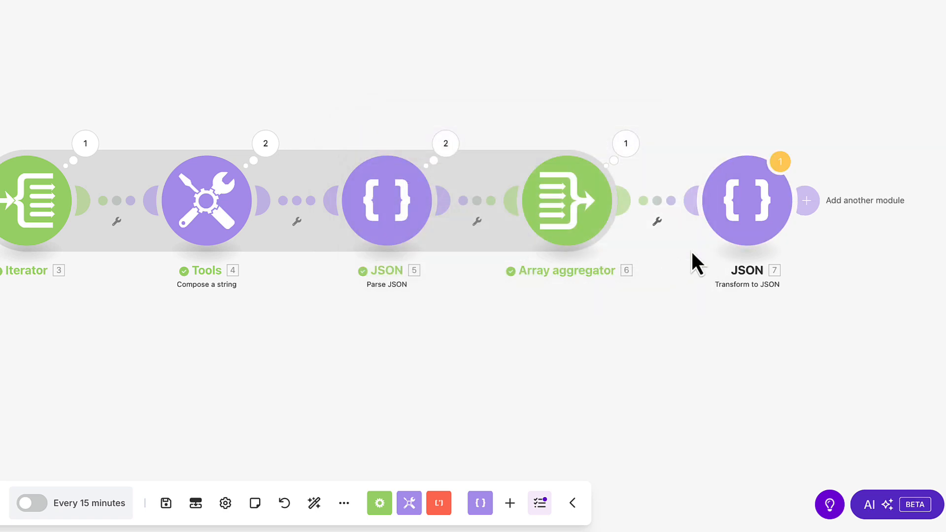
- Add a JSON2Video Create a Movie from JSON module after the Transform to JSON module
left_click(811, 205)
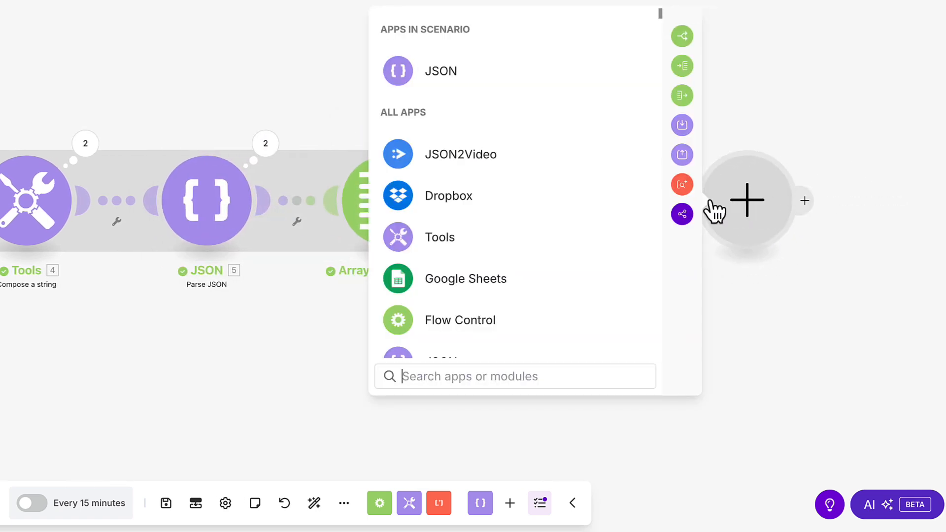
left_click(565, 159)
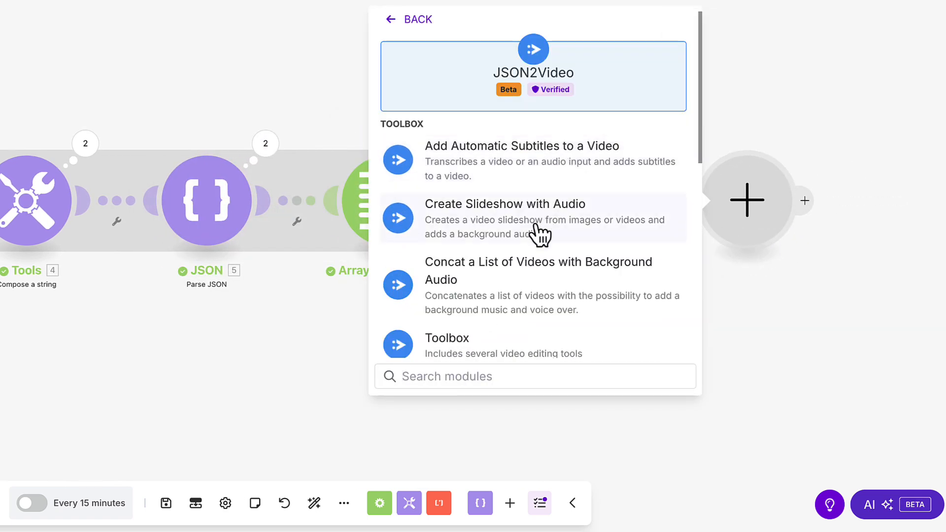
scroll(538, 232, "down", 5)
scroll(545, 242, "down", 4)
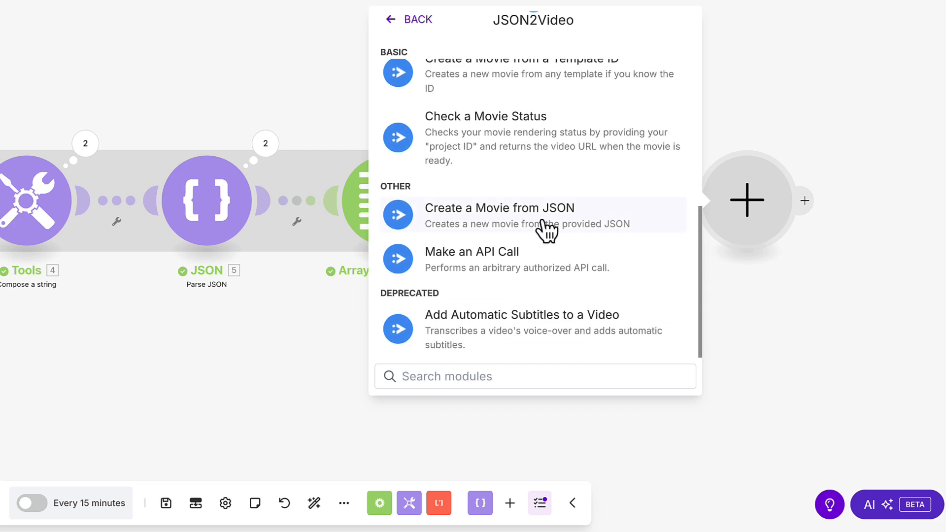
left_click(547, 228)
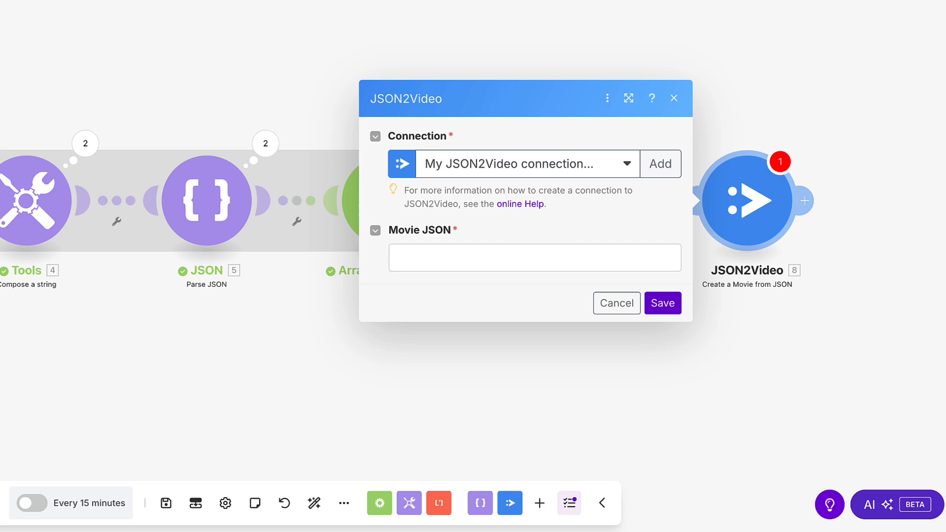
- Paste the movie JSON template into Movie JSON, map Transform to JSON's JSON string as the scenes value, and save
left_click(534, 253)
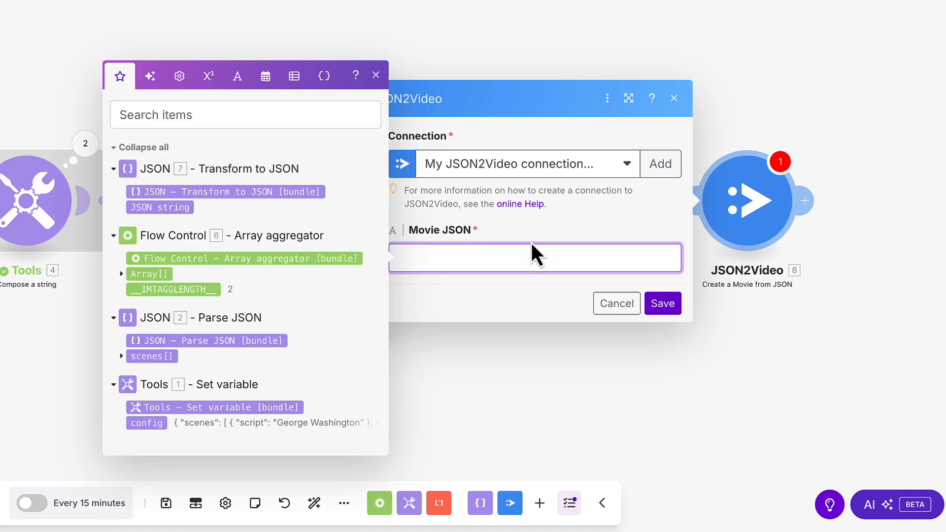
key("ctrl+v")
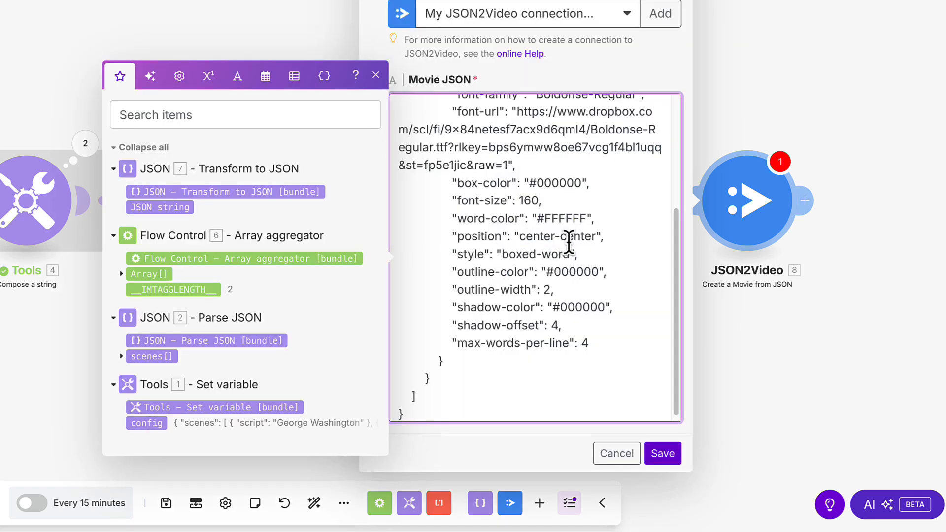
scroll(567, 242, "up", 3)
scroll(567, 242, "up", 1)
scroll(535, 254, "down", 4)
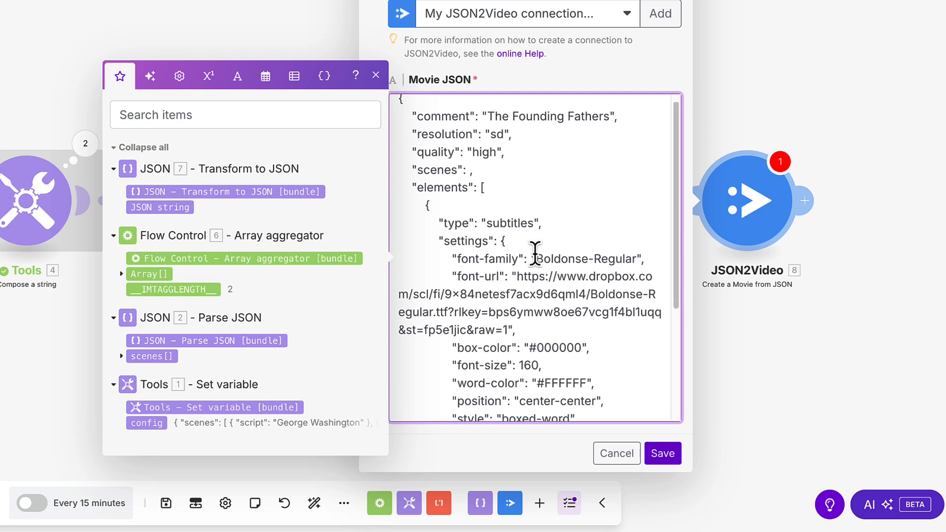
scroll(535, 251, "down", 2)
scroll(534, 251, "up", 5)
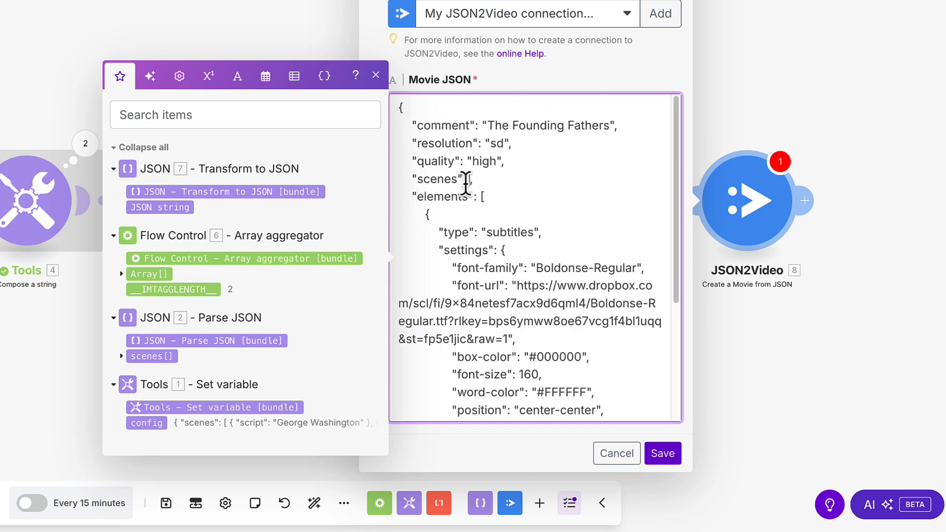
left_click(145, 209)
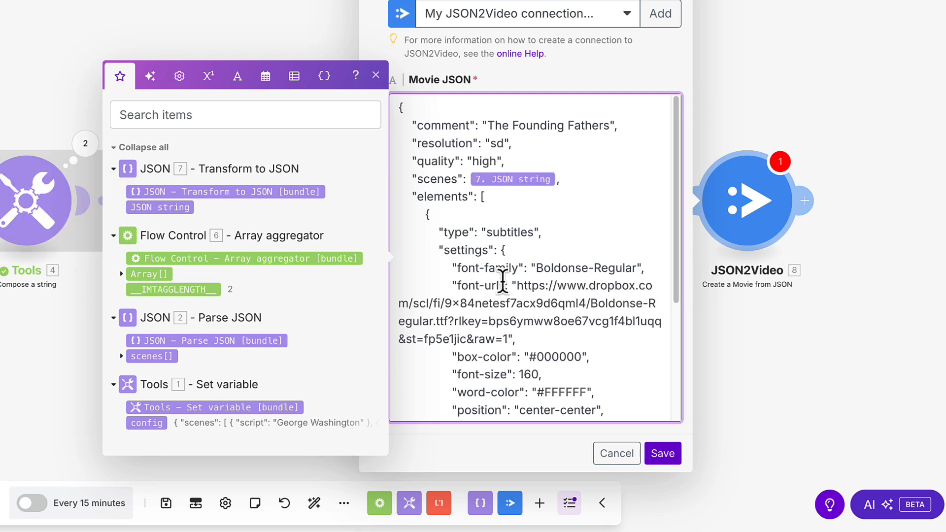
left_click(662, 454)
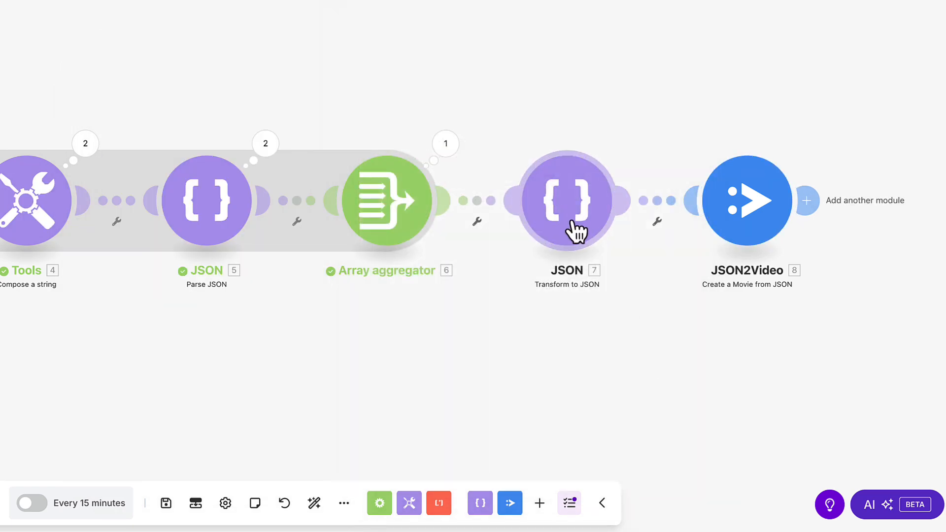
- Save the scenario and run it once
left_click(167, 503)
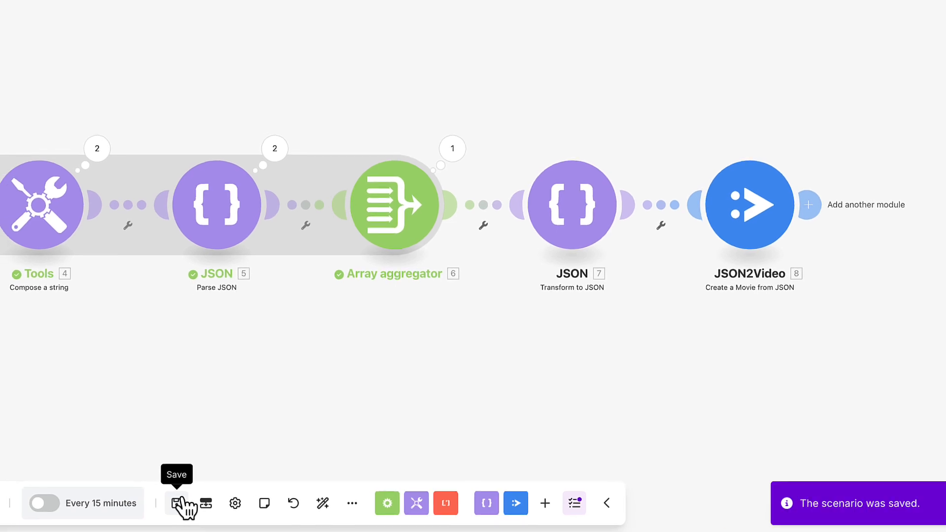
left_click(48, 503)
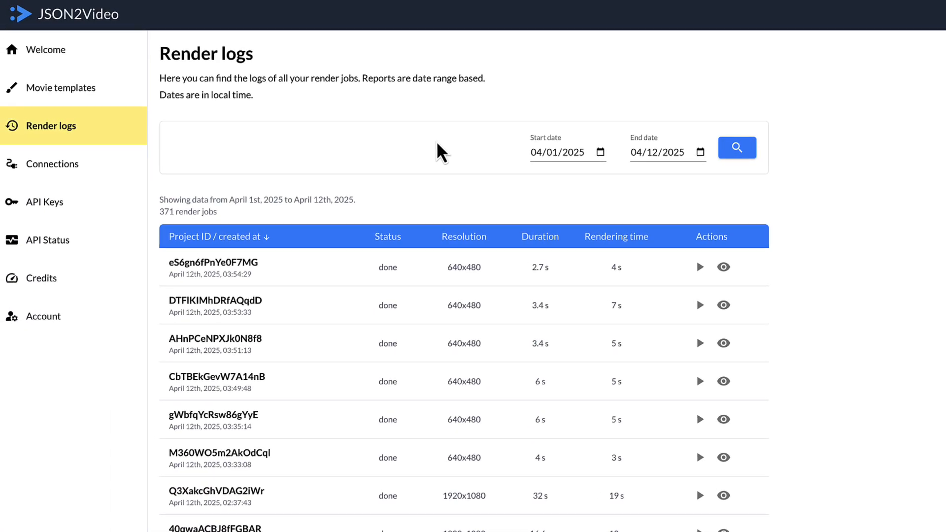
- Switch to the JSON2Video render logs, refresh them, and play the newest render
key("super+r")
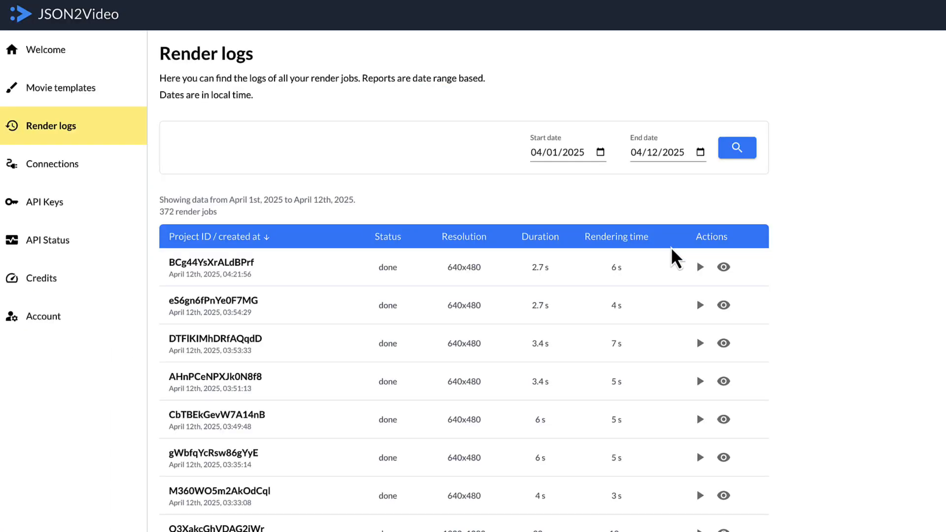
left_click(699, 267)
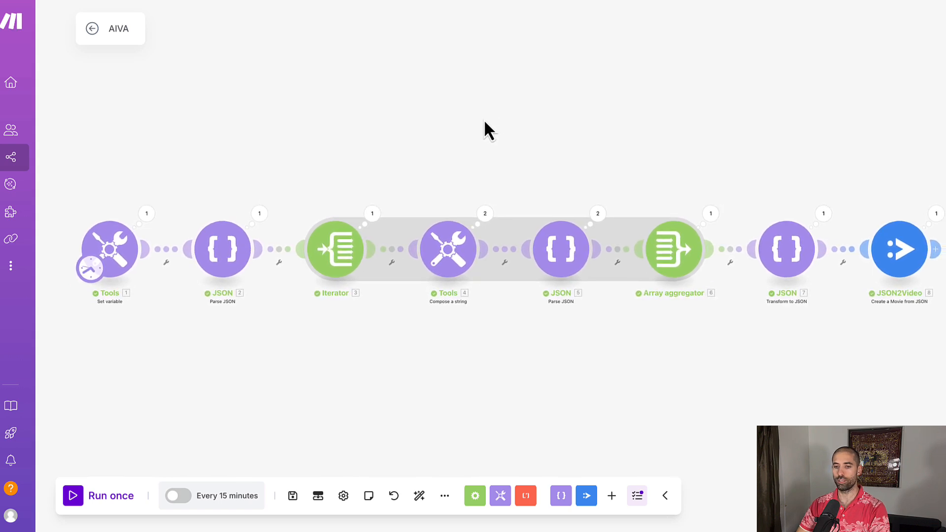
left_click_drag(484, 119, 478, 119)
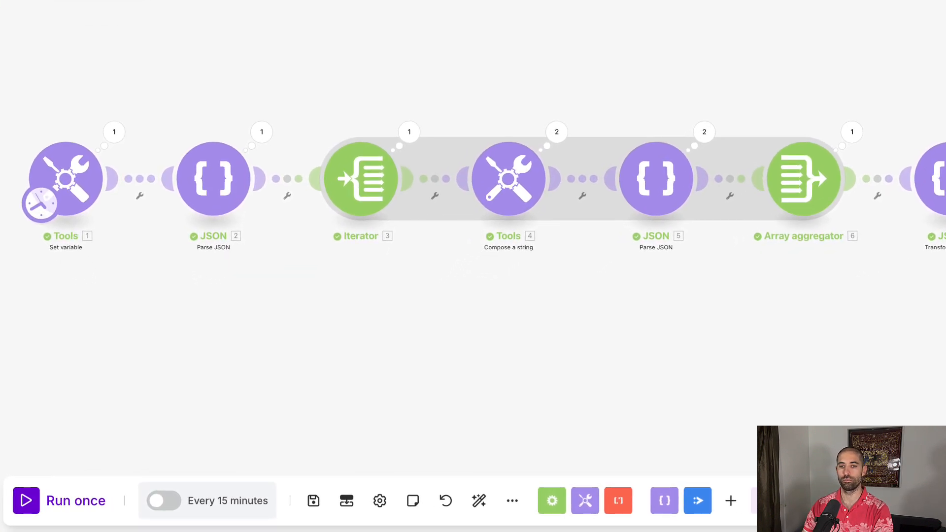
left_click(78, 190)
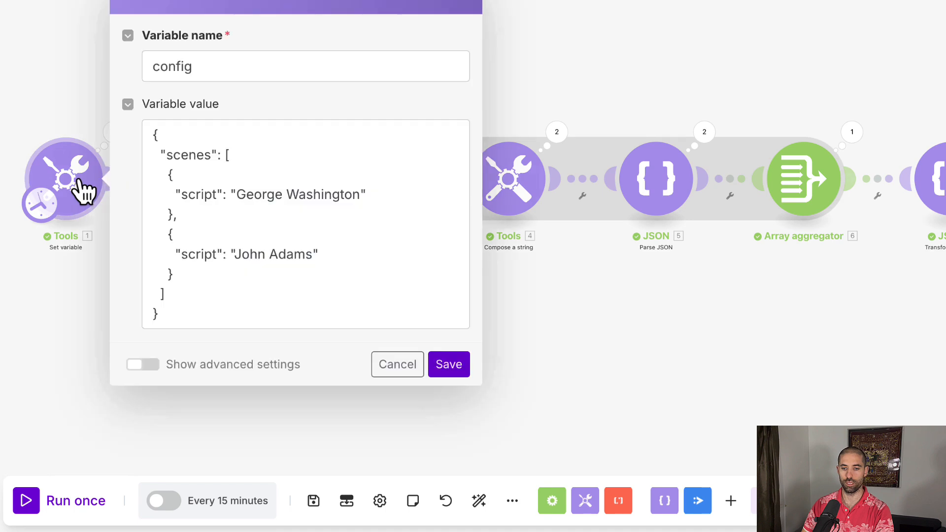
left_click(373, 195)
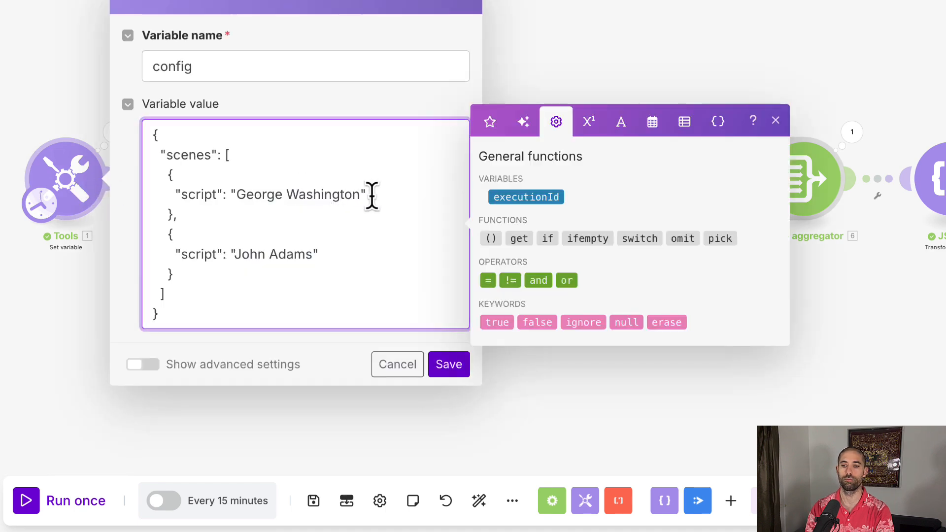
key("Return")
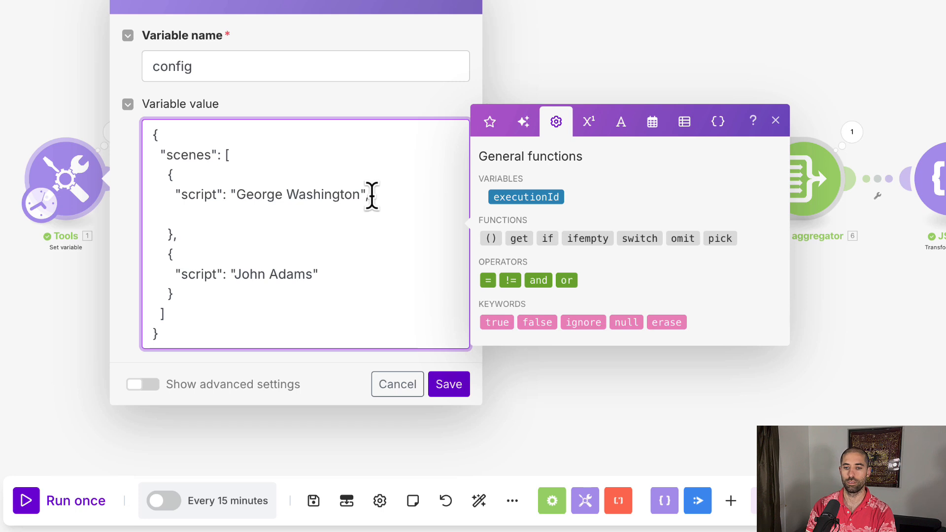
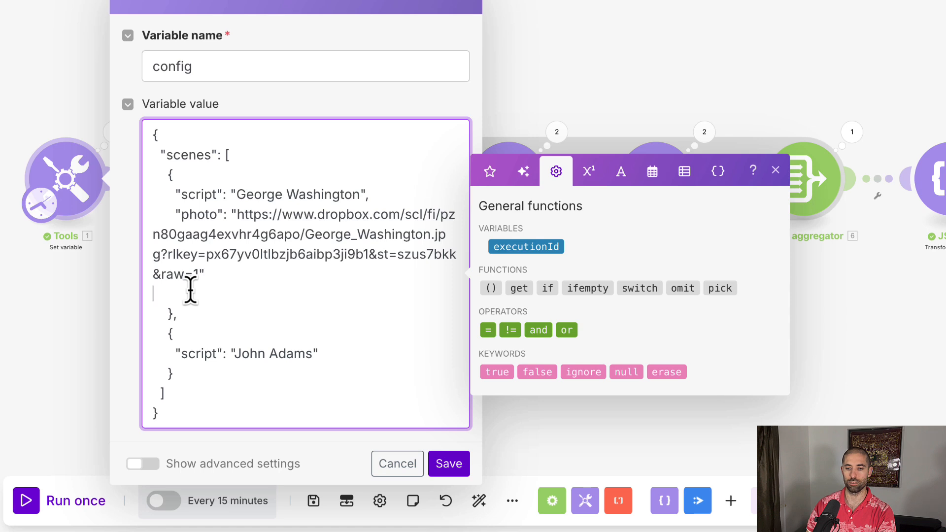
scroll(190, 291, "down", 1)
key("BackSpace")
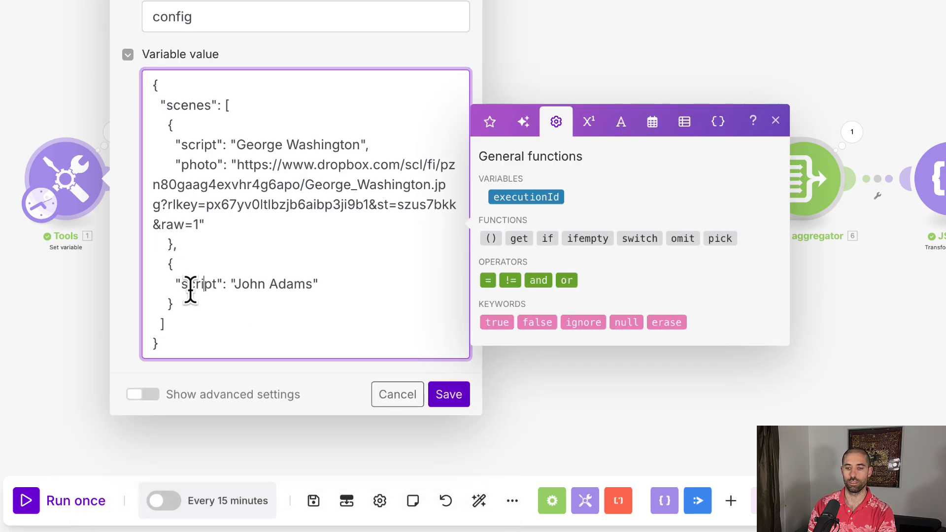
- Add a photo field with a Dropbox John_Adams.jpg URL to the John Adams scene in the config variable and save it
key("Return")
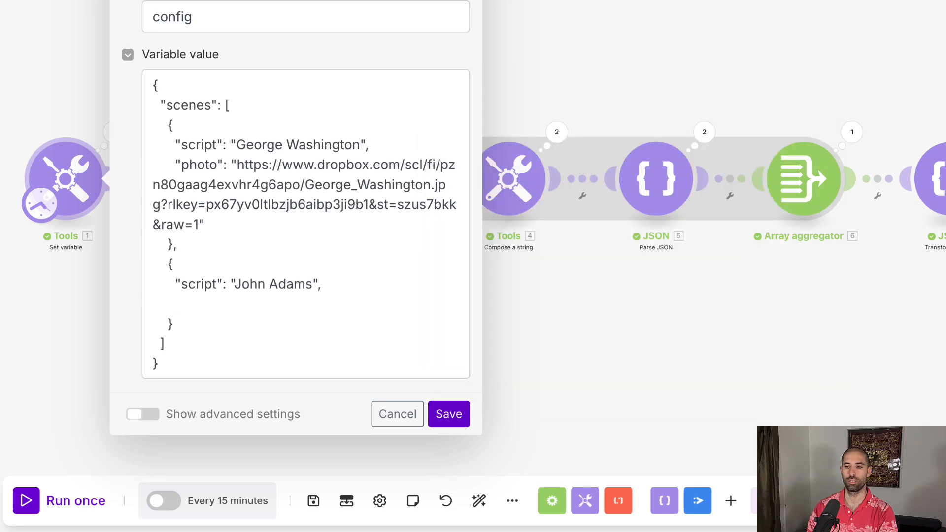
left_click(196, 304)
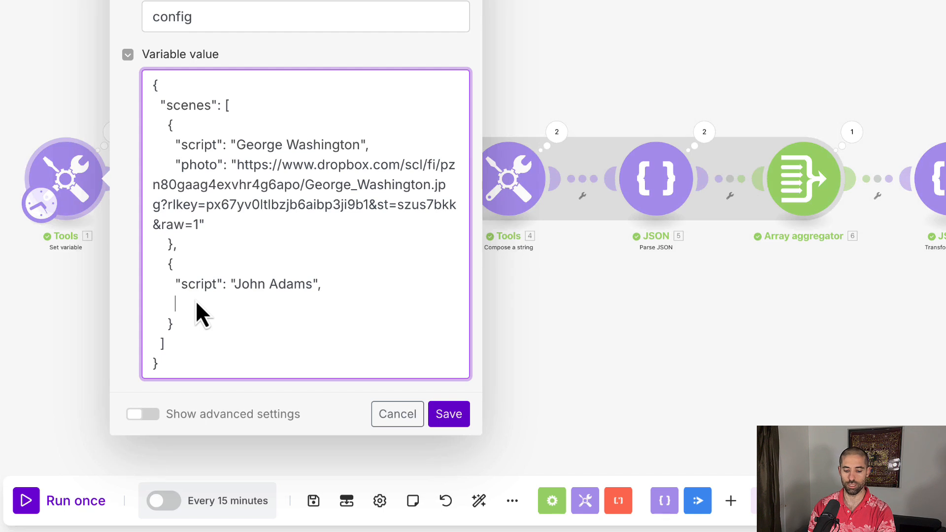
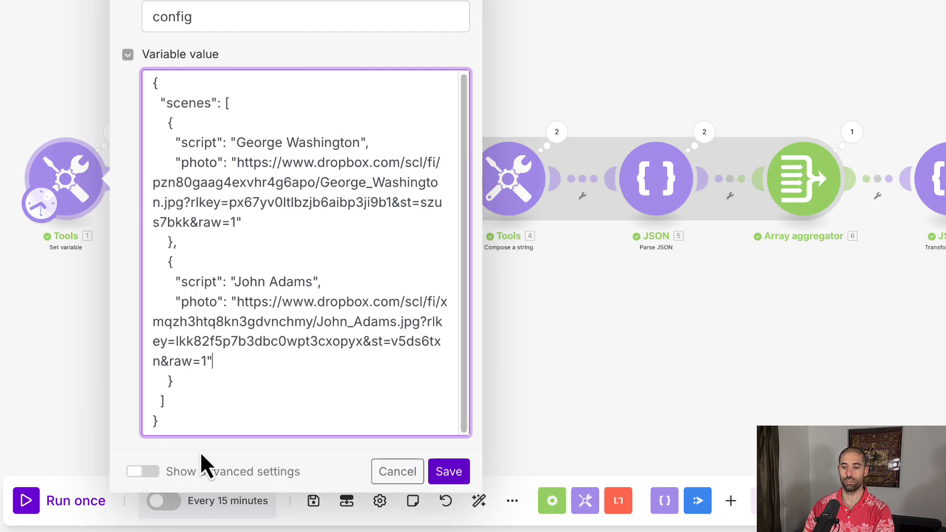
left_click(449, 472)
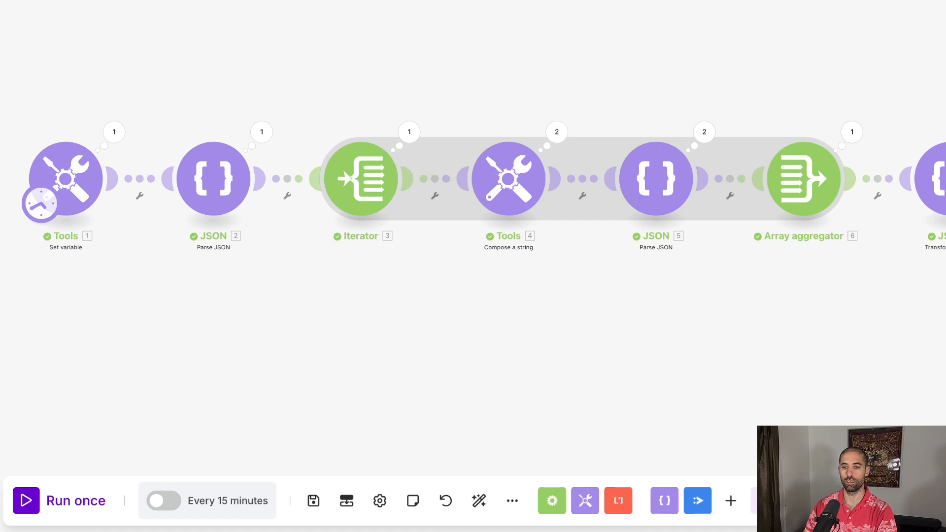
- Add an image element with an empty src and position center-center after the voice element in the Compose a string text, and save
left_click(509, 181)
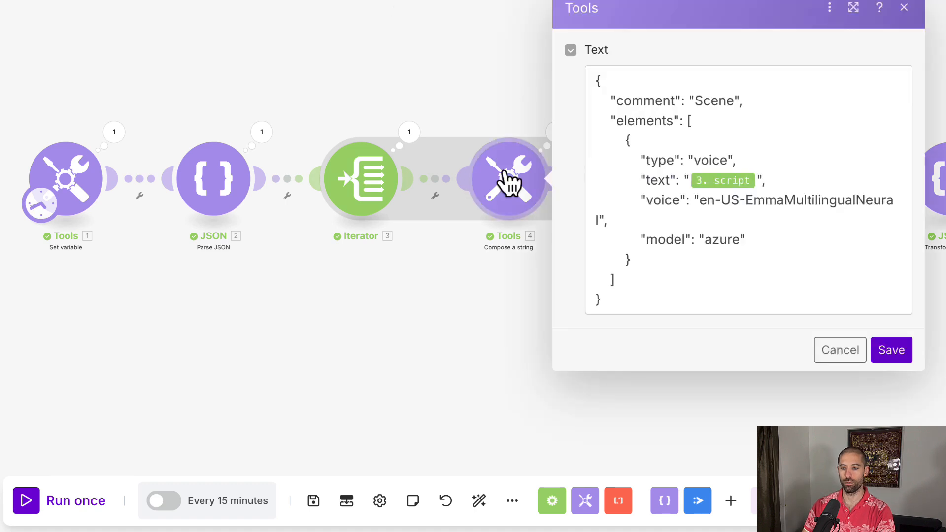
left_click(643, 257)
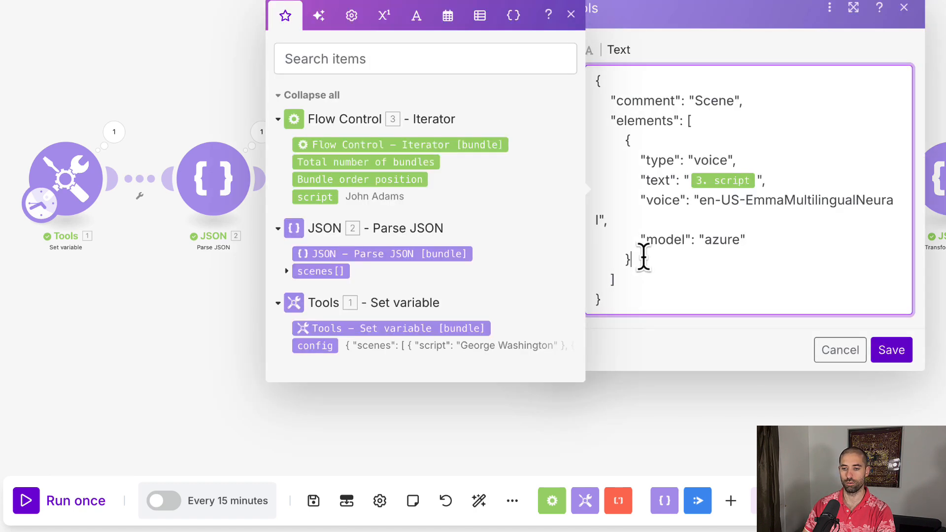
key("Return")
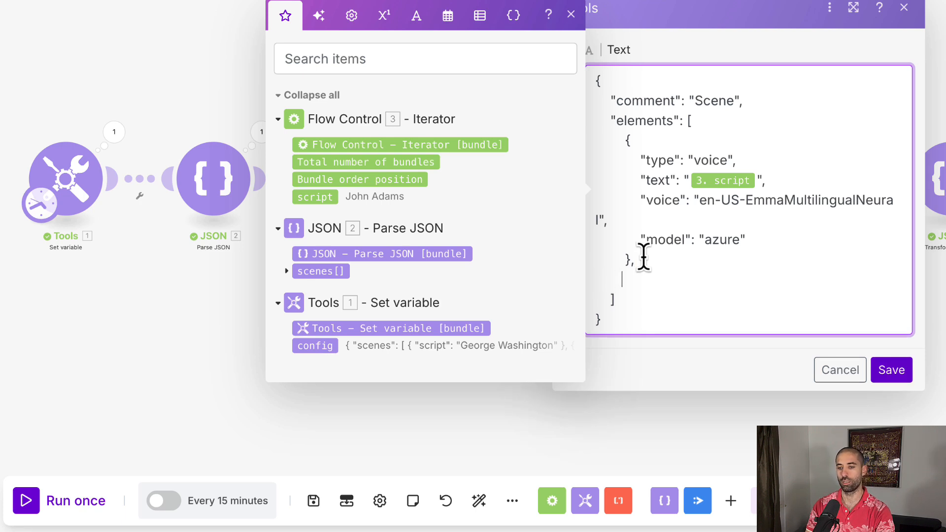
type("{ \"type\": \"image\", \"src\": \"5.photo\", \"position\": \"center-center\" }")
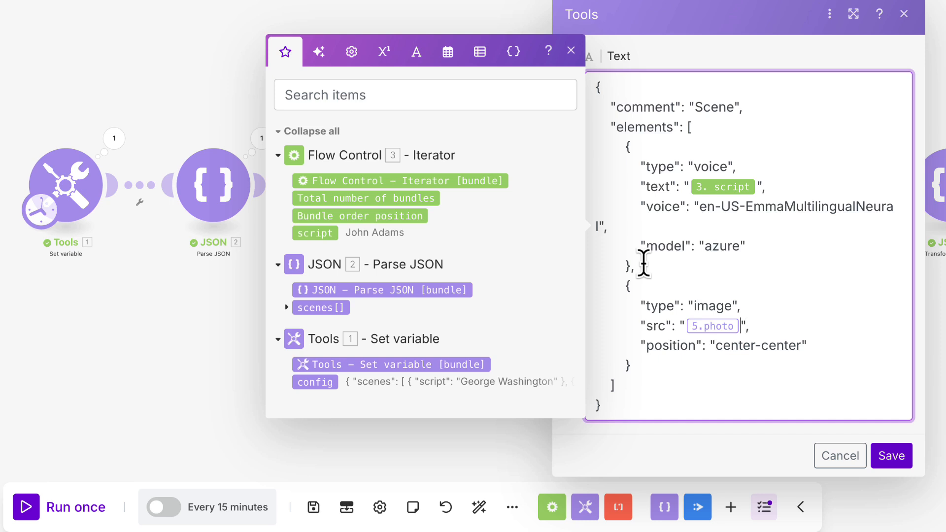
key("BackSpace")
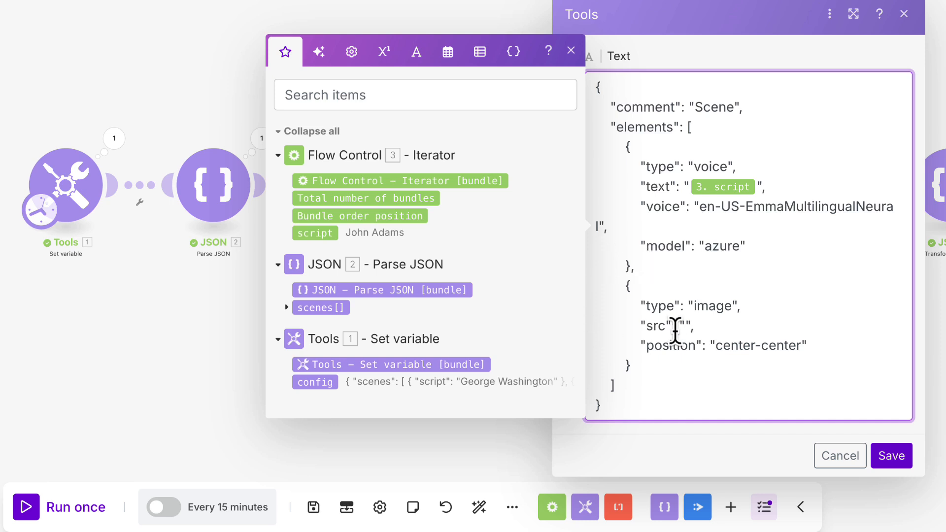
left_click(883, 458)
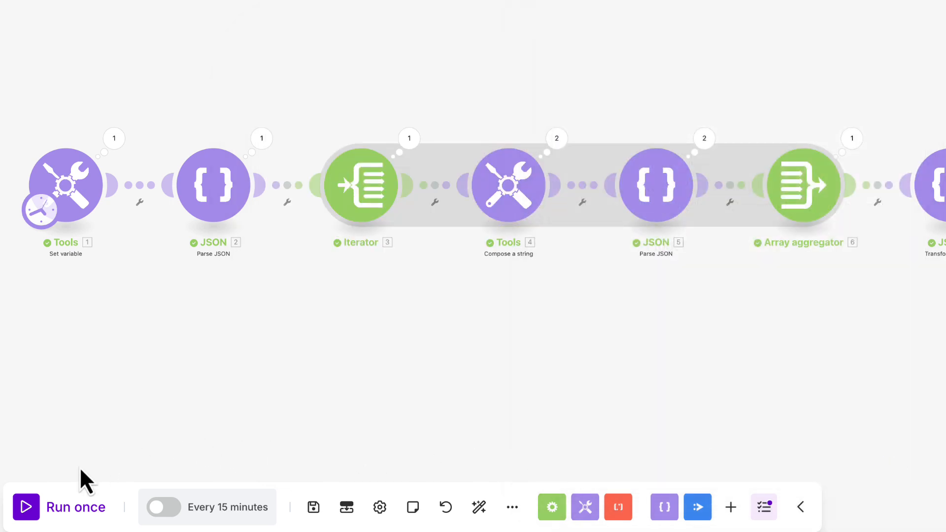
- Map the iterator's photo value into the image element's src in the Compose a string module and save
left_click(33, 508)
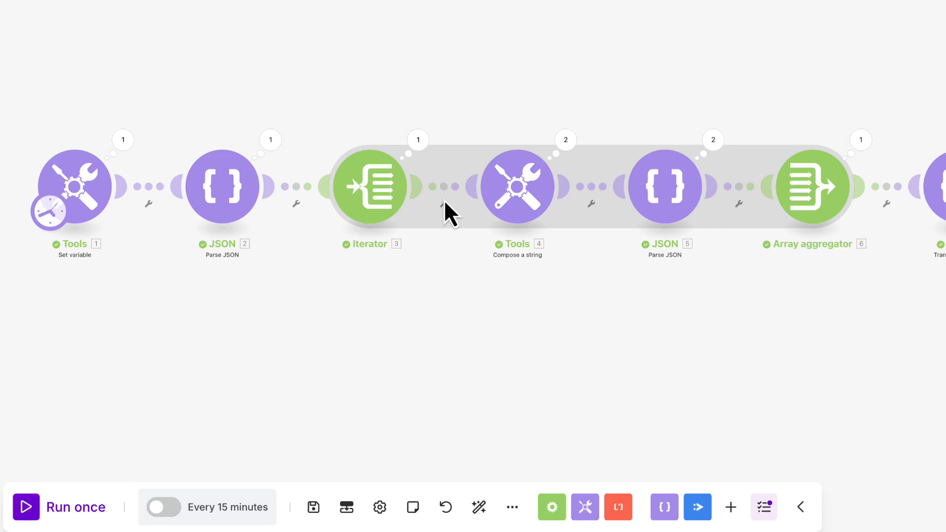
left_click(536, 196)
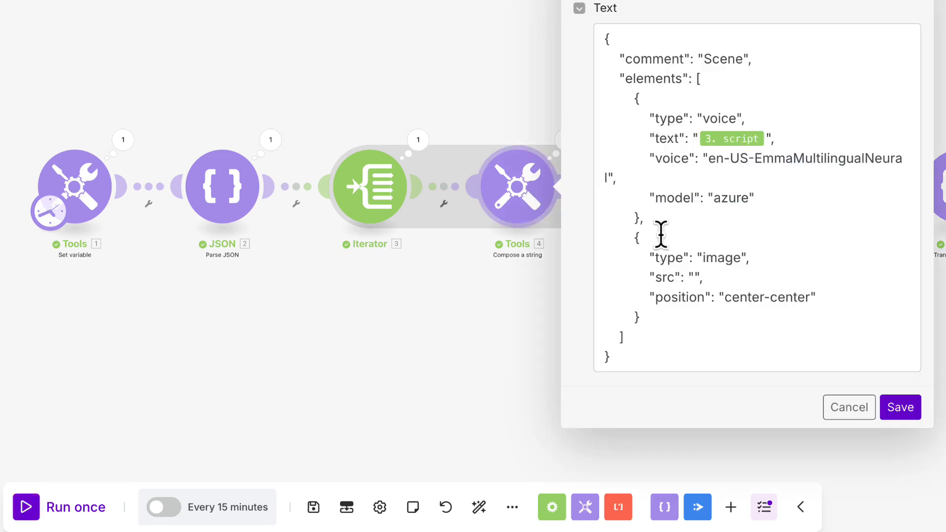
left_click(691, 275)
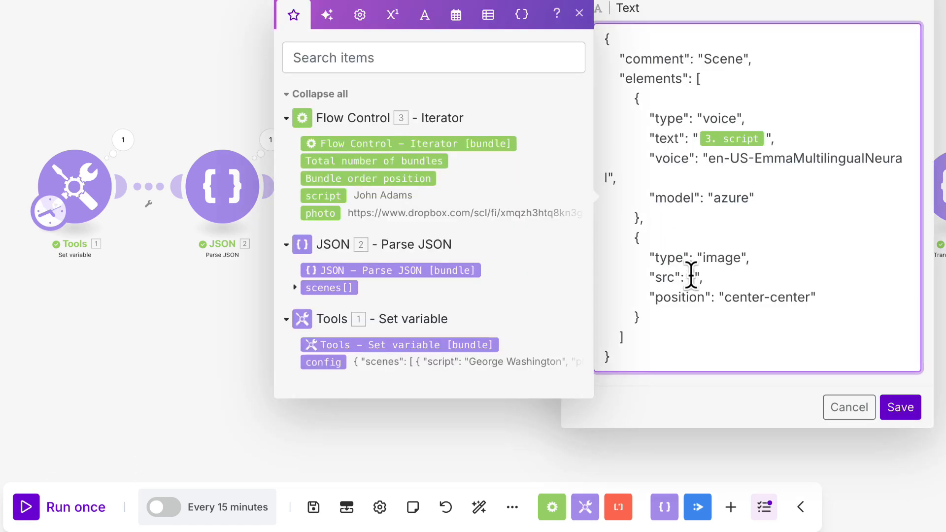
left_click(321, 215)
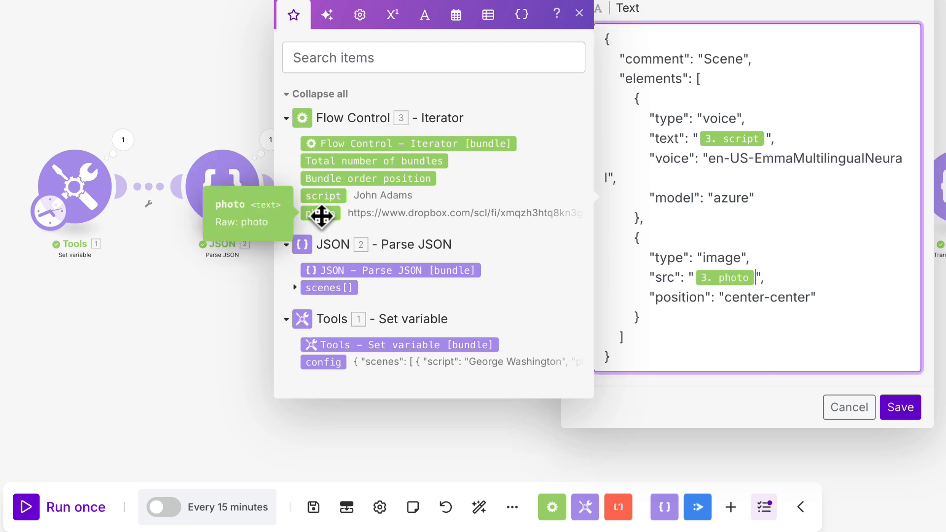
left_click(901, 407)
- Save the scenario and run it once
left_click(313, 506)
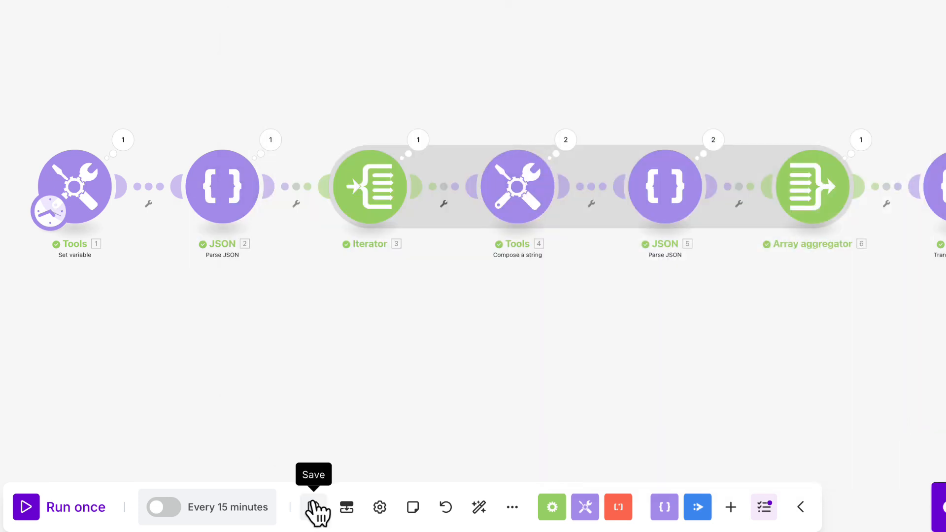
left_click(54, 507)
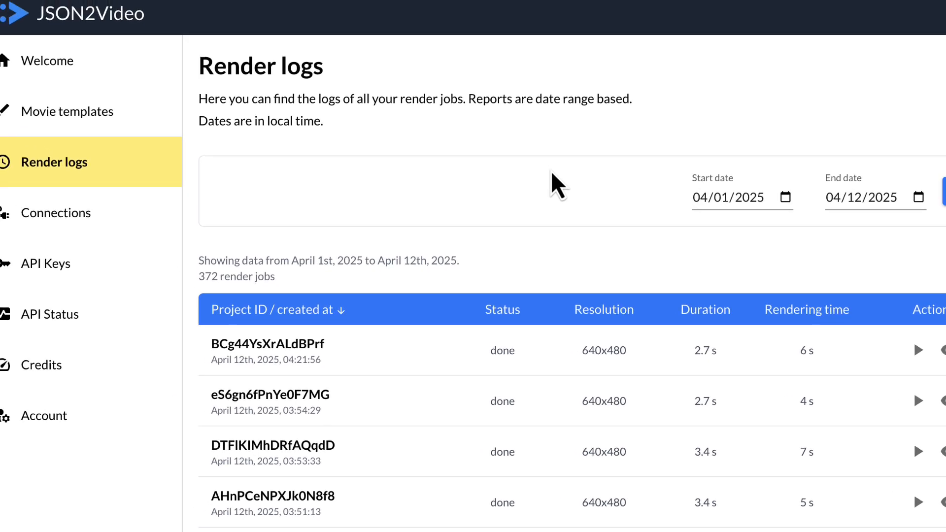
- Refresh the JSON2Video render logs and play the newest render
key("super+r")
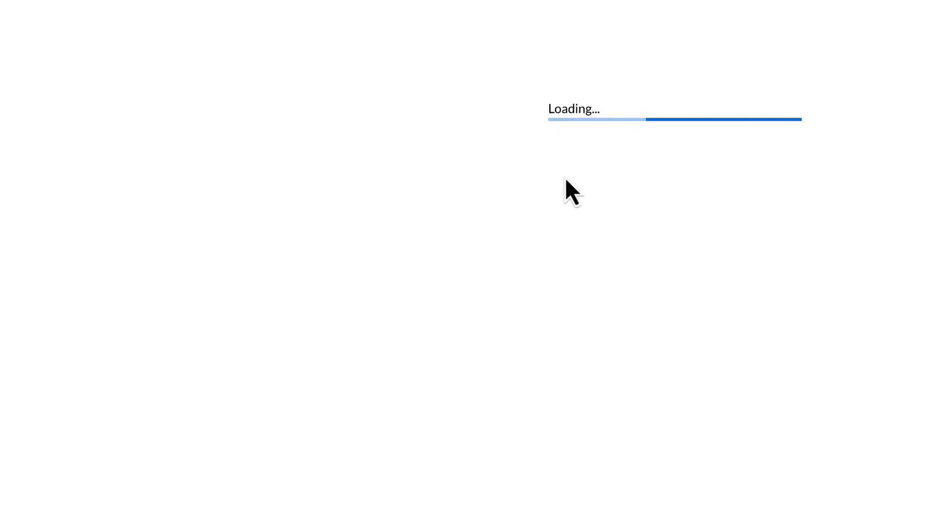
left_click(840, 325)
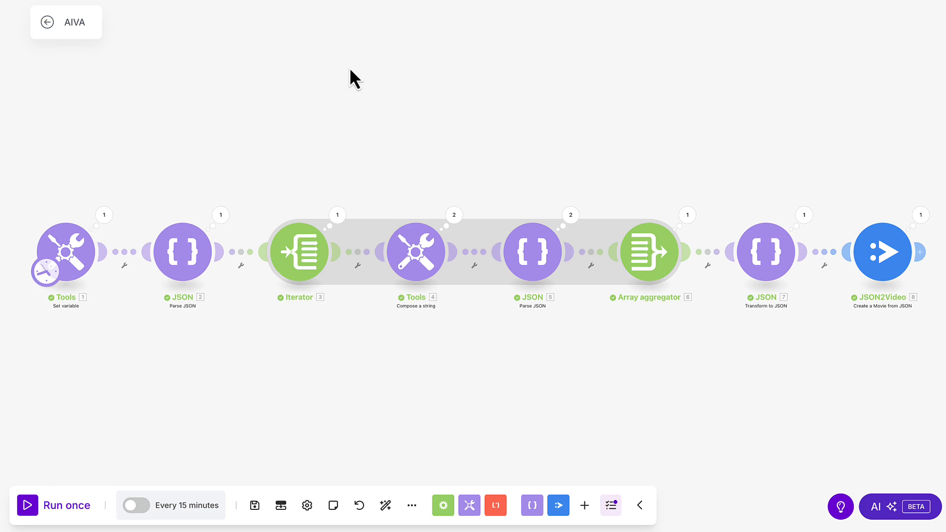
- Save the AIVA scenario and leave the editor for the scenario list
scroll(409, 116, "down", 3)
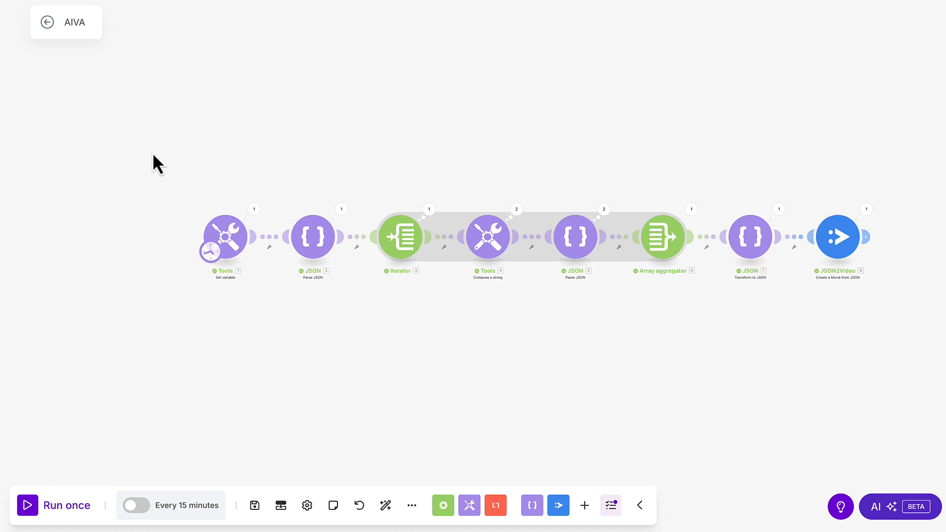
left_click(254, 508)
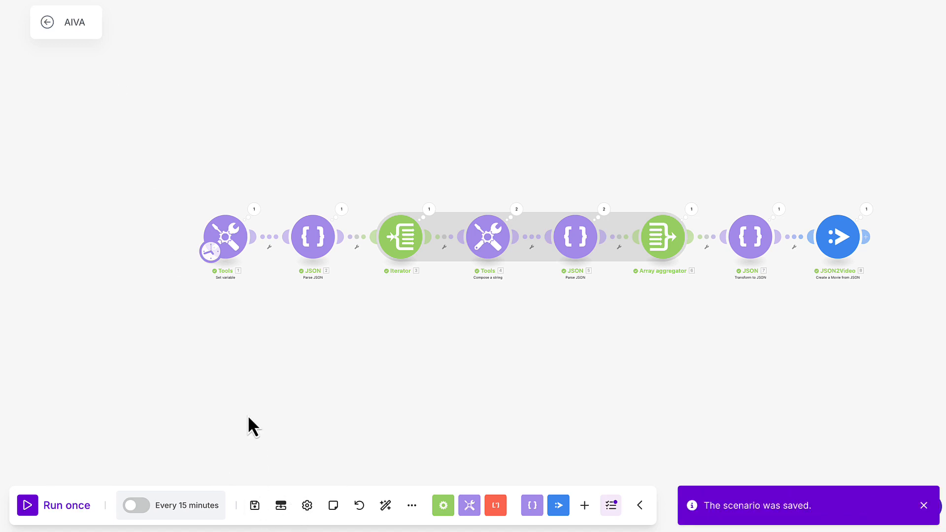
left_click(48, 22)
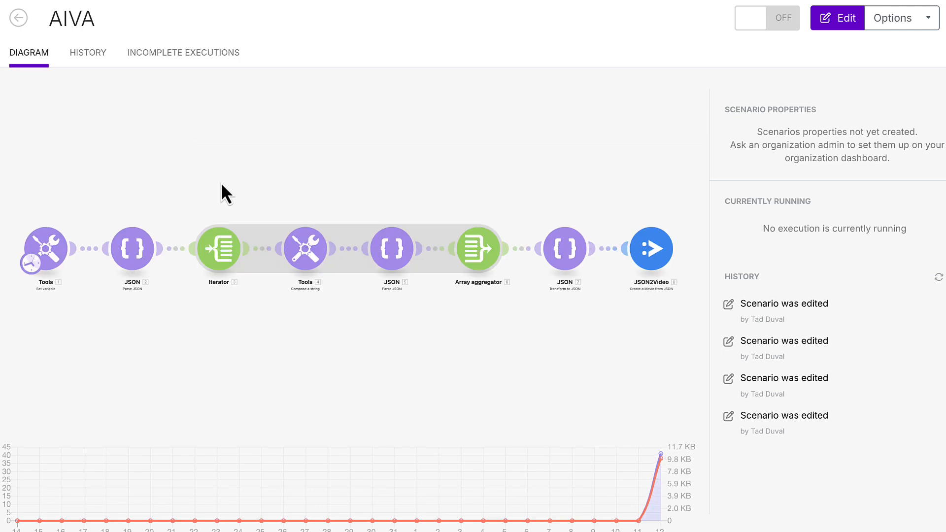
left_click(19, 19)
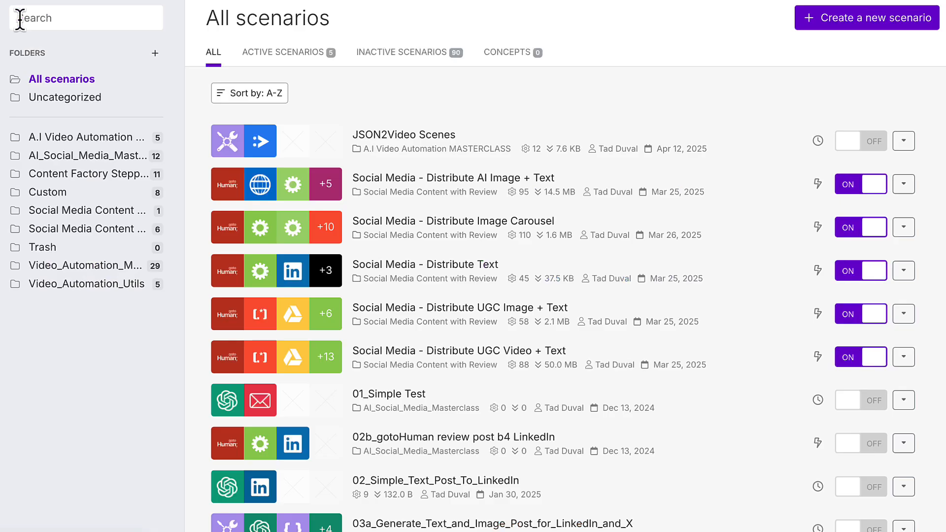
- Open the Crash Course on Make.com scenario in the A.I Video Automation MASTERCLASS folder and copy its Tools and OpenAI modules
left_click(59, 139)
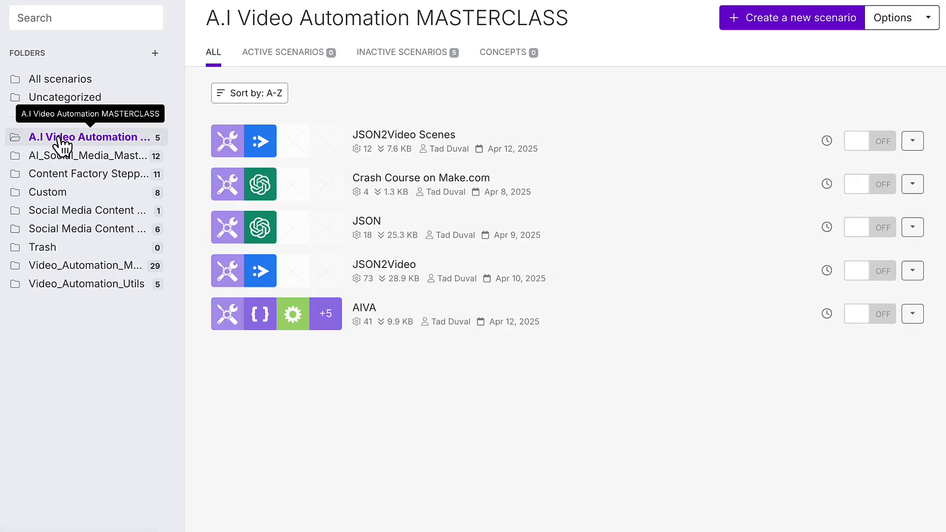
left_click(402, 197)
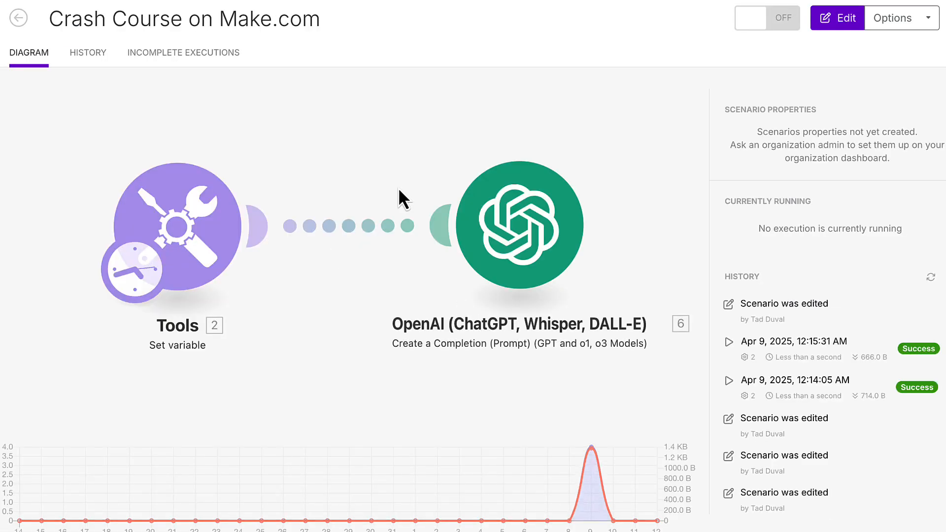
left_click(398, 187)
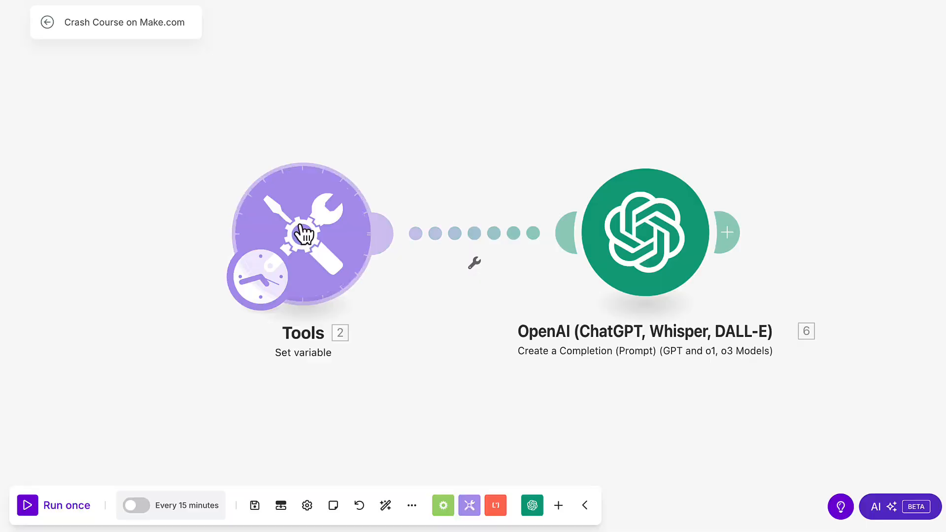
right_click(631, 222)
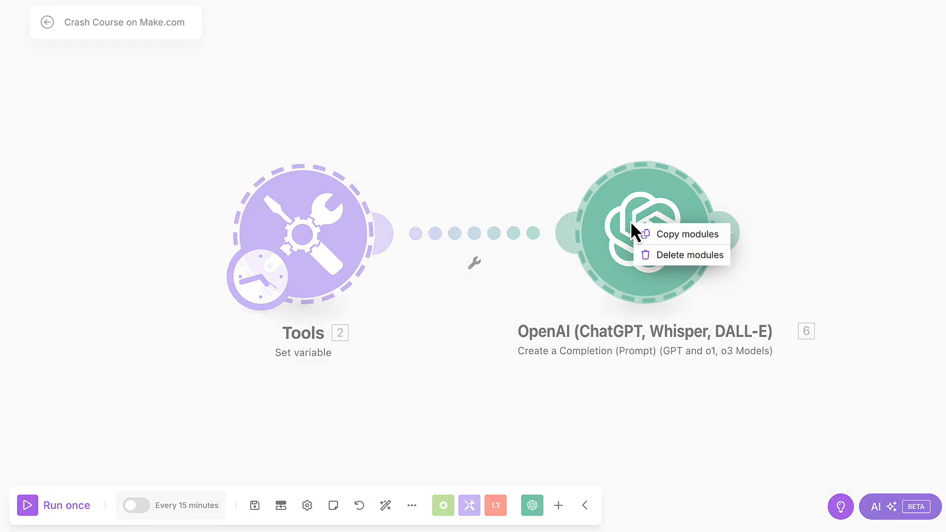
left_click(662, 235)
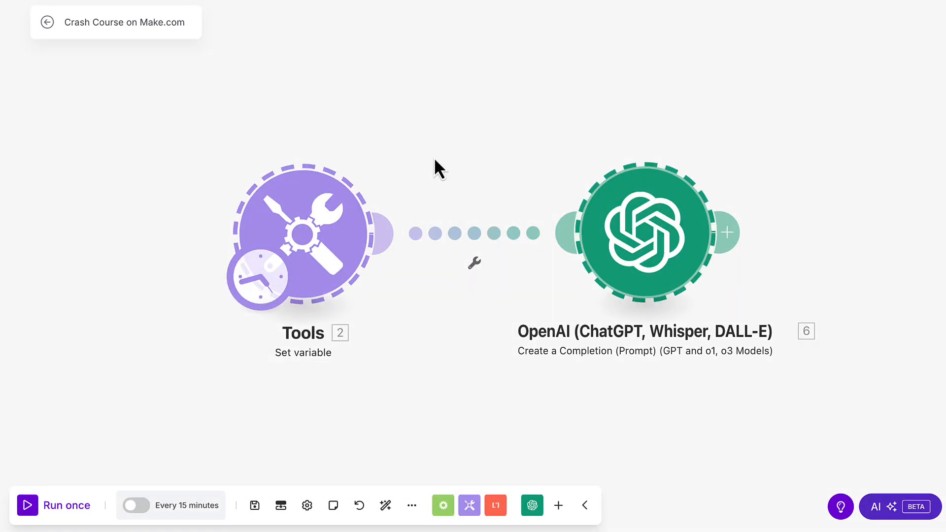
- Return to the AIVA scenario editor and paste the copied Tools and OpenAI modules onto its canvas
left_click(47, 22)
left_click(19, 18)
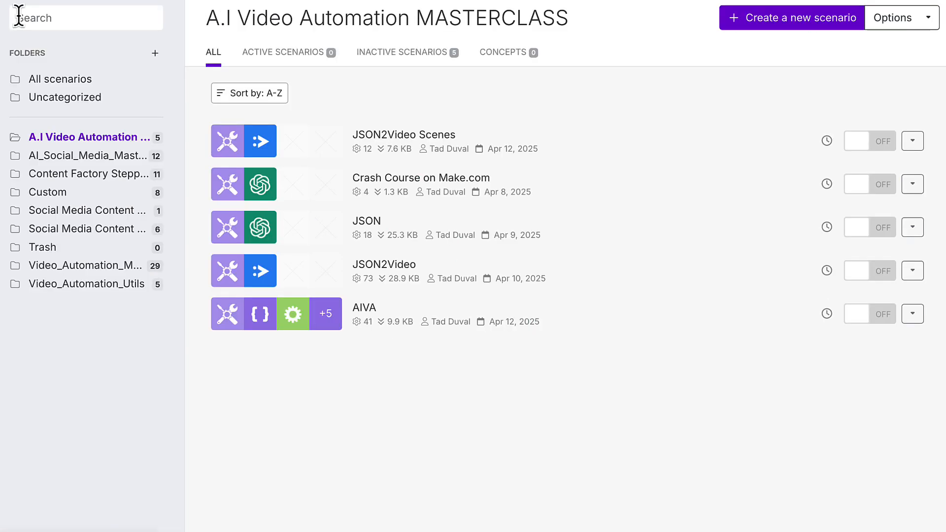
left_click(363, 311)
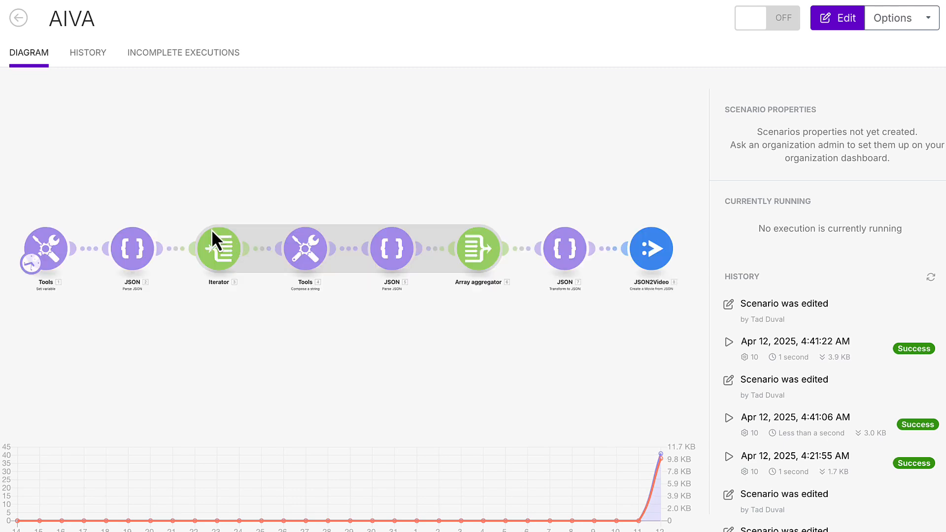
left_click(92, 149)
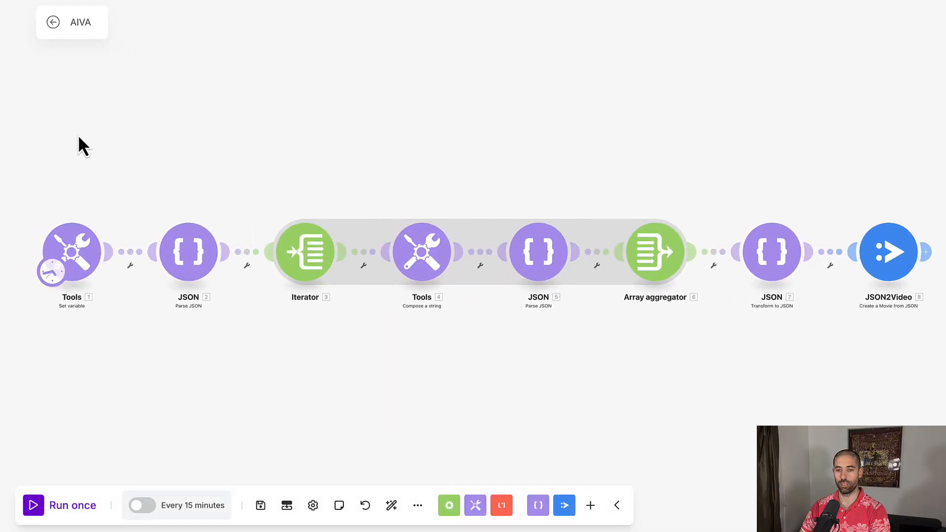
right_click(79, 138)
left_click(114, 166)
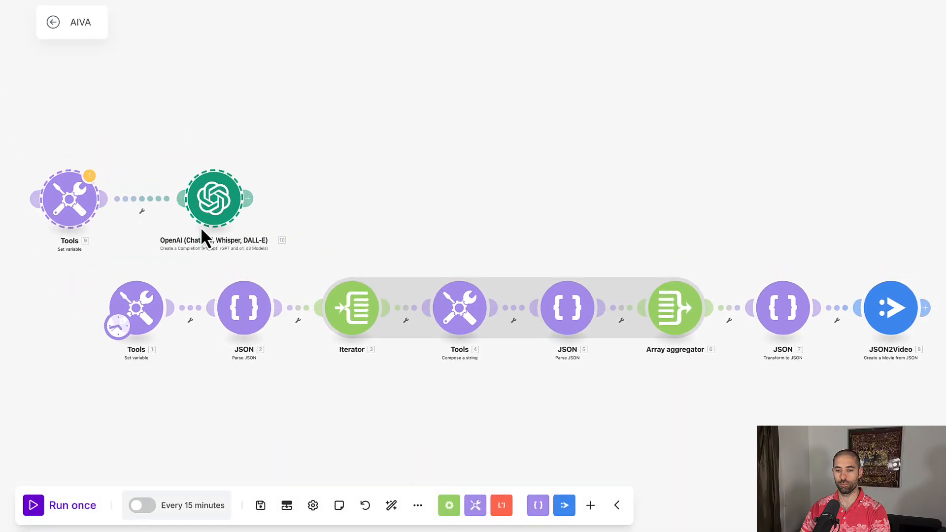
- Delete the original Set variable Tools module and the first Parse JSON module from the start of the flow
left_click(125, 253)
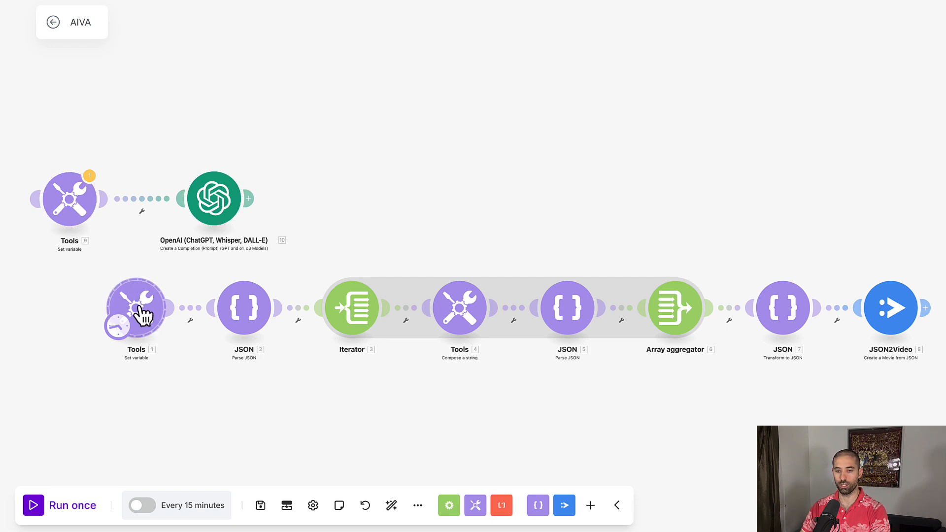
left_click(248, 312, "shift")
right_click(248, 312)
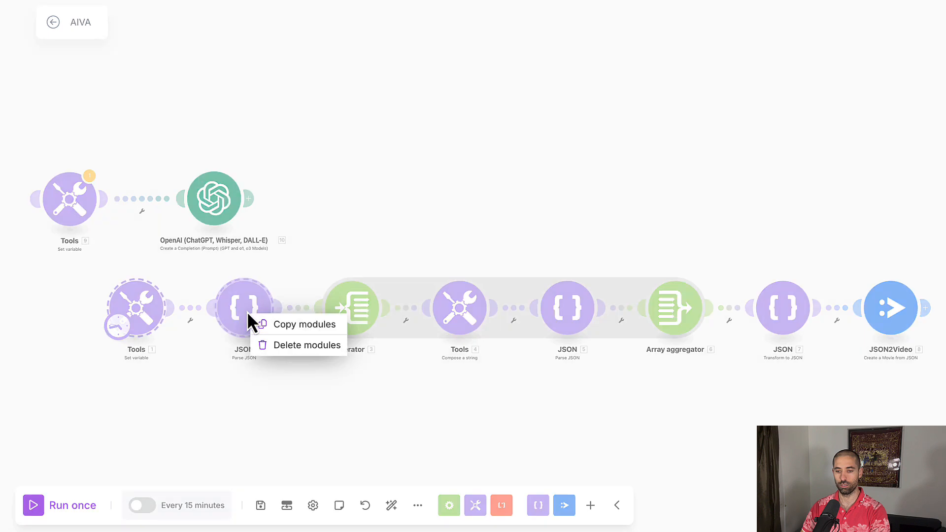
left_click(276, 346)
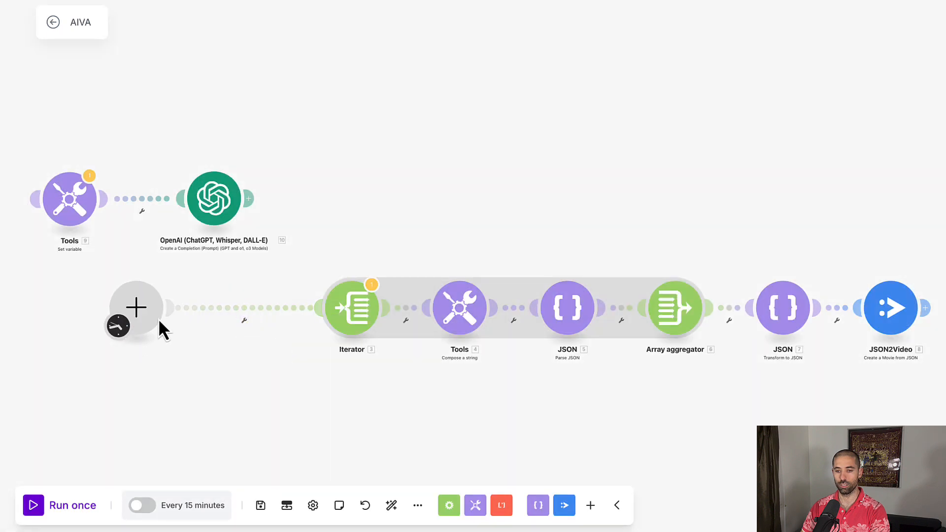
- Move the schedule trigger onto the Set variable Tools module and delete the empty placeholder module
left_click_drag(121, 328, 54, 222)
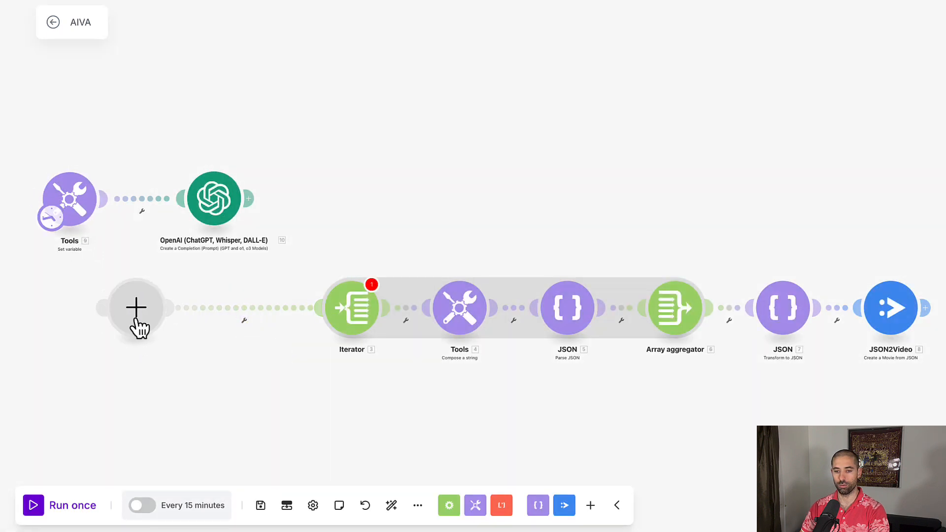
right_click(152, 301)
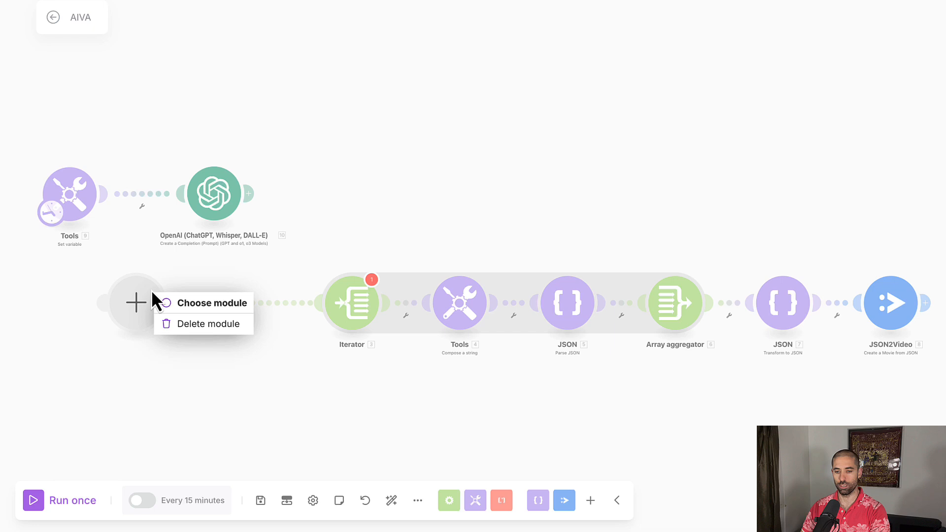
left_click(176, 324)
- Connect the OpenAI module to the Iterator and auto-arrange the scenario layout
left_click_drag(249, 211, 324, 314)
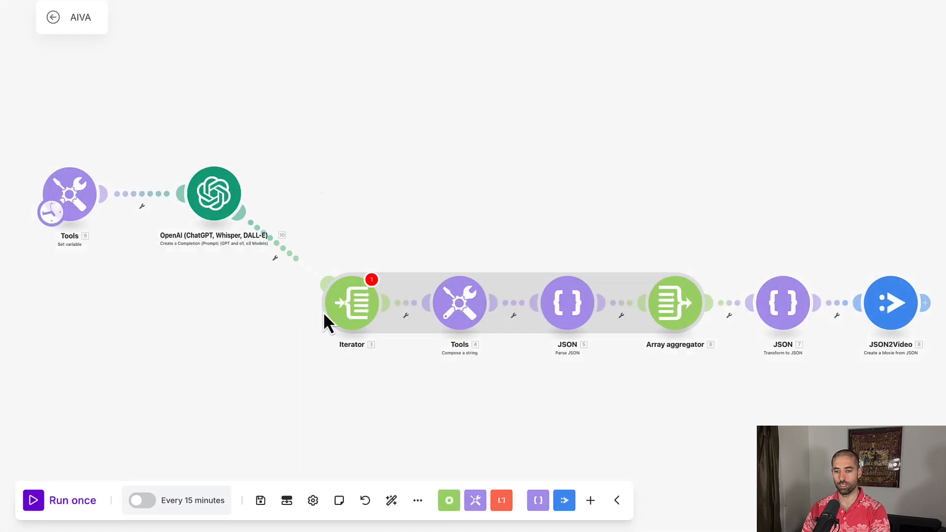
left_click(392, 501)
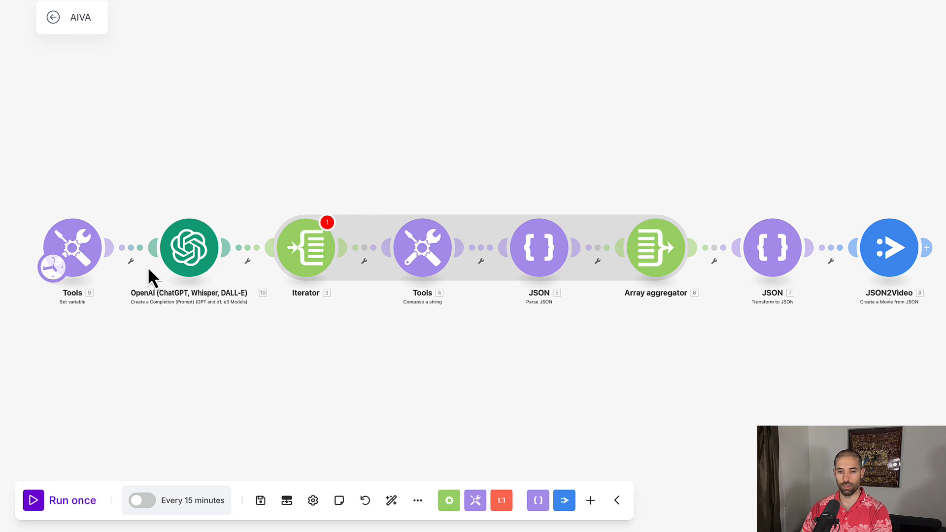
- Select My OpenAI connection as the OpenAI module's connection
left_click(189, 261)
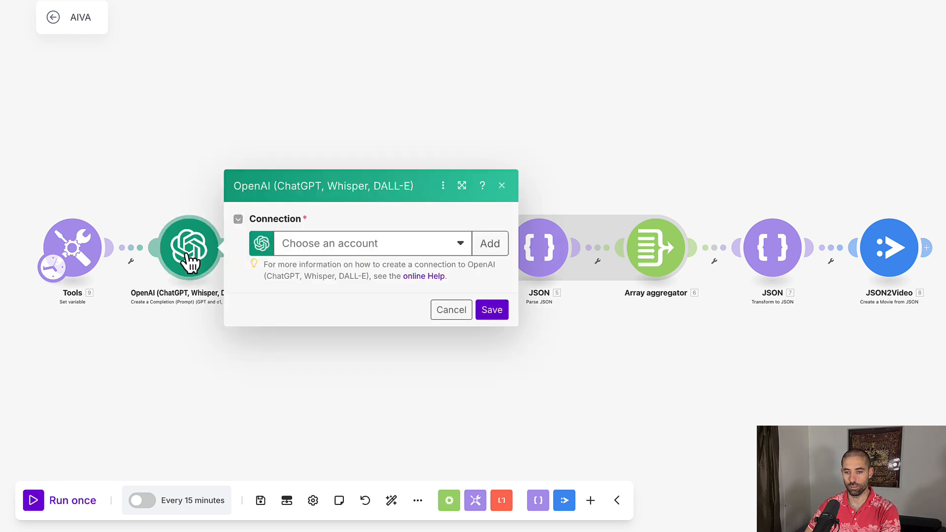
left_click(336, 246)
left_click(340, 266)
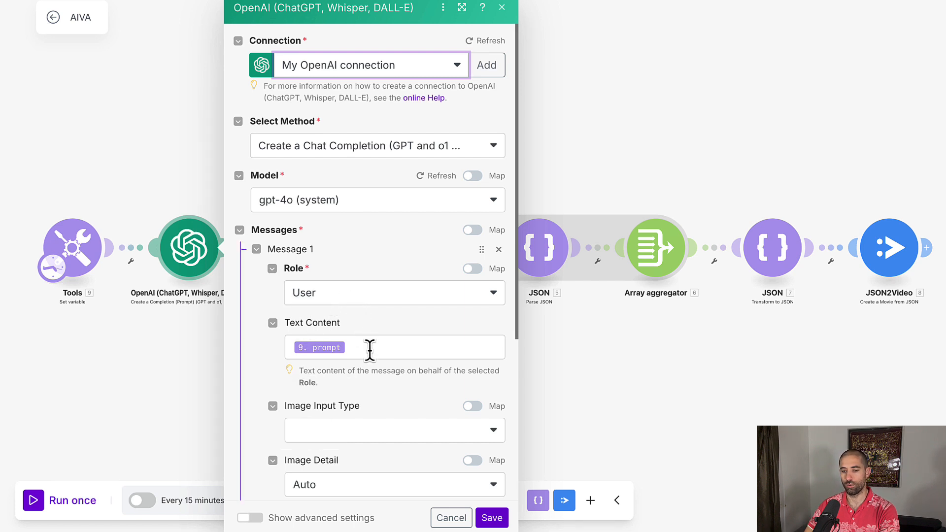
- Replace the Tools module's prompt variable value with the pasted founding fathers movie prompt and JSON schema, and save
left_click(69, 244)
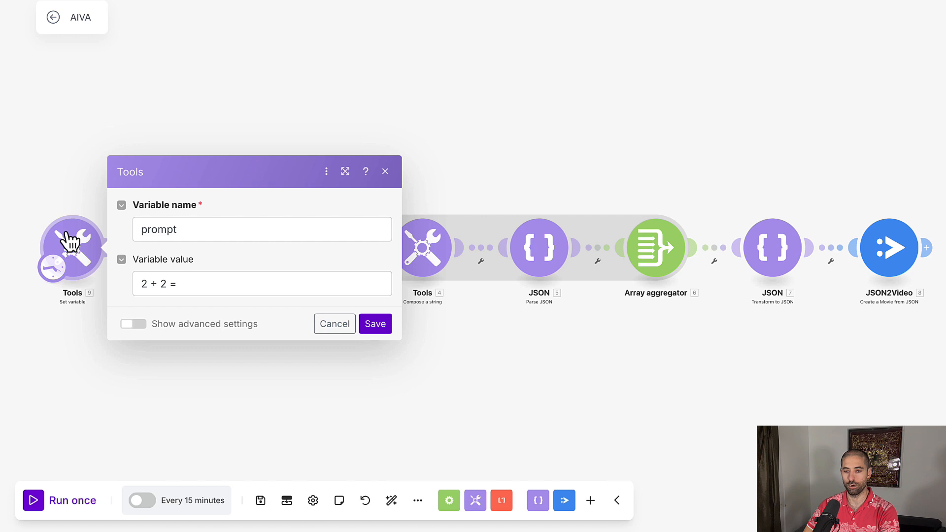
left_click(209, 281)
key("ctrl+a")
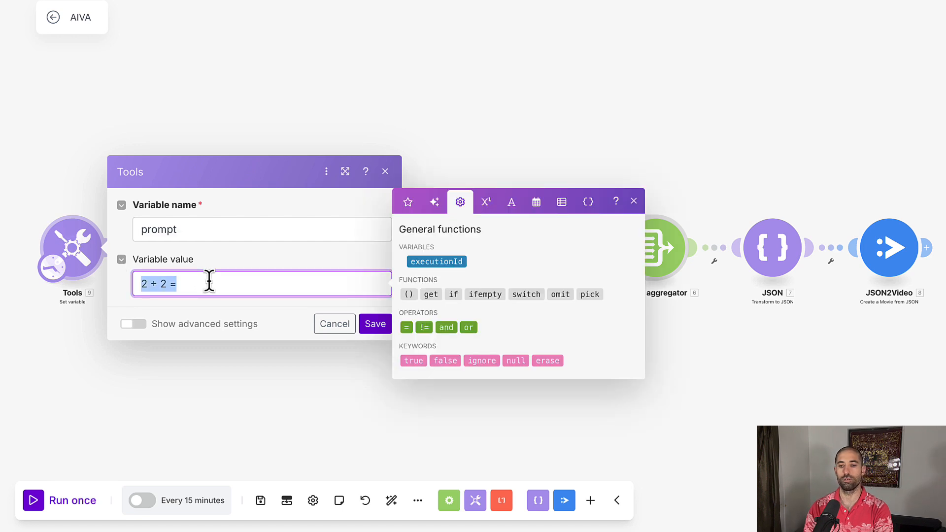
key("BackSpace")
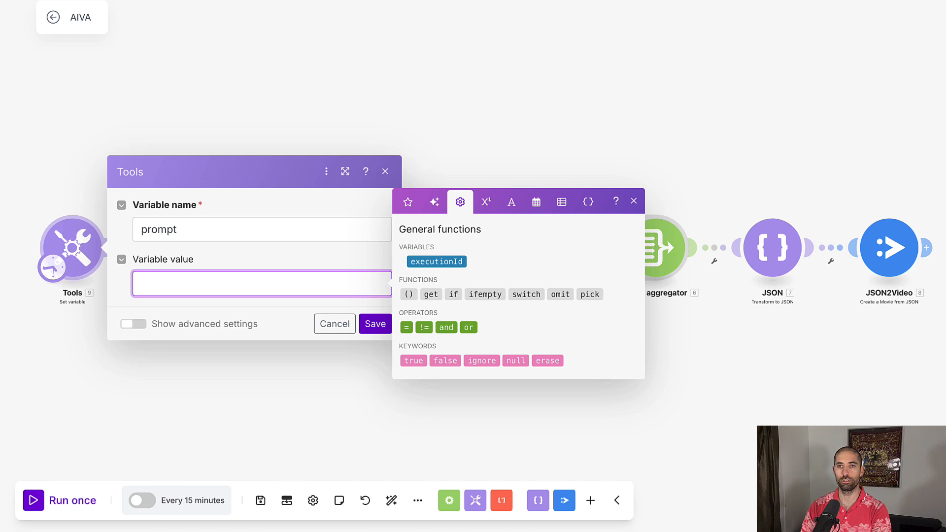
key("ctrl+v")
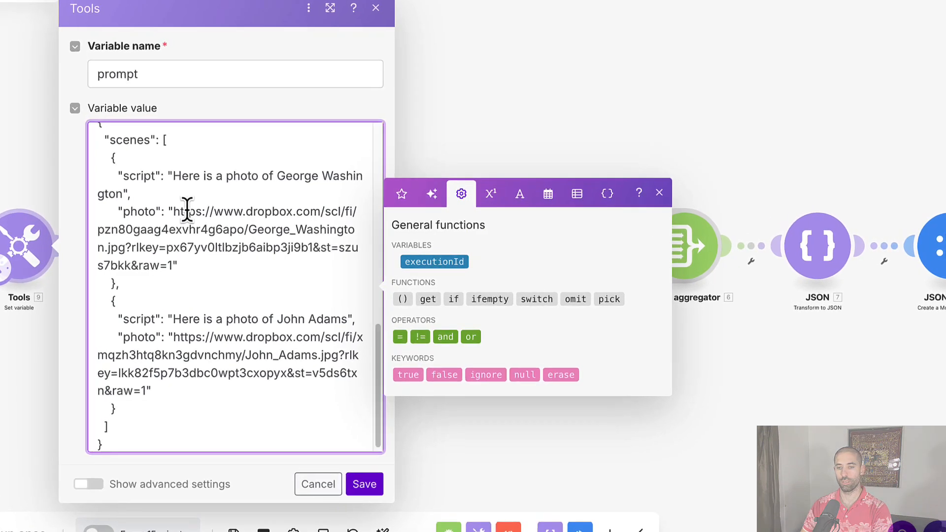
scroll(187, 211, "up", 15)
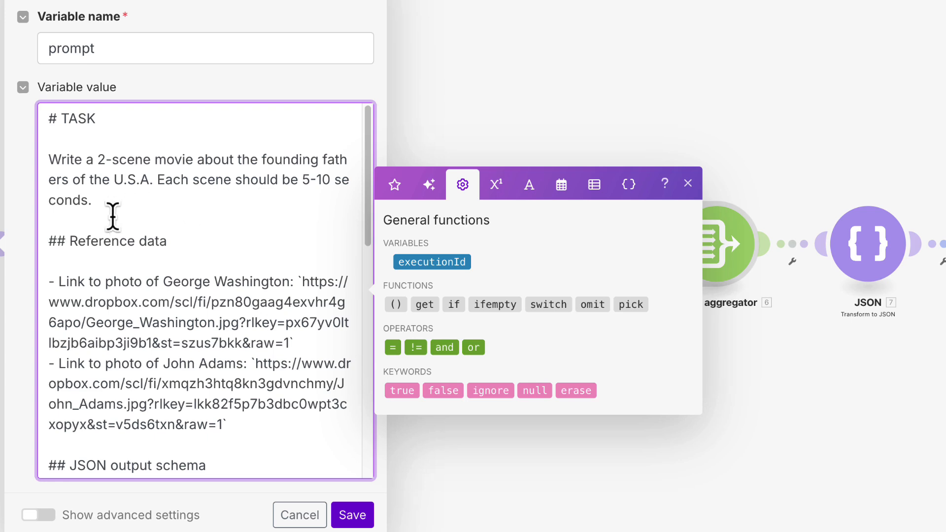
scroll(112, 231, "down", 2)
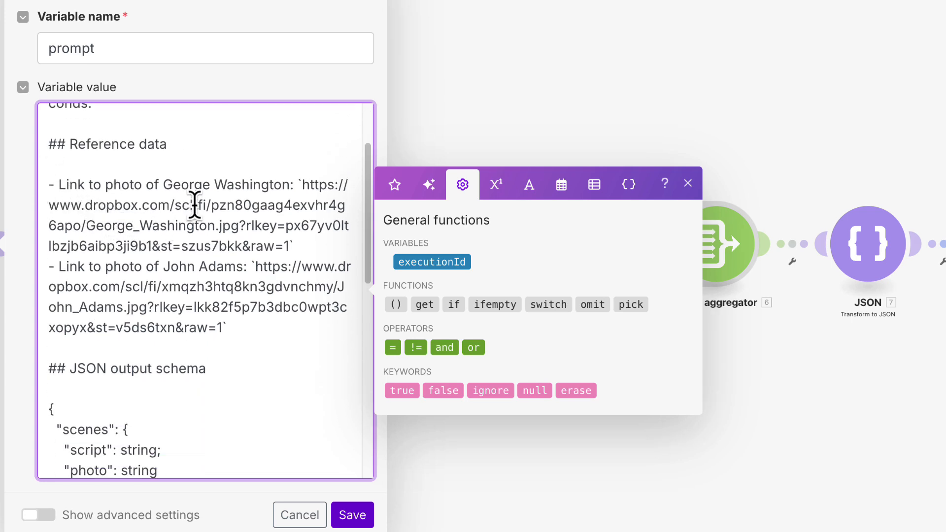
scroll(196, 214, "down", 5)
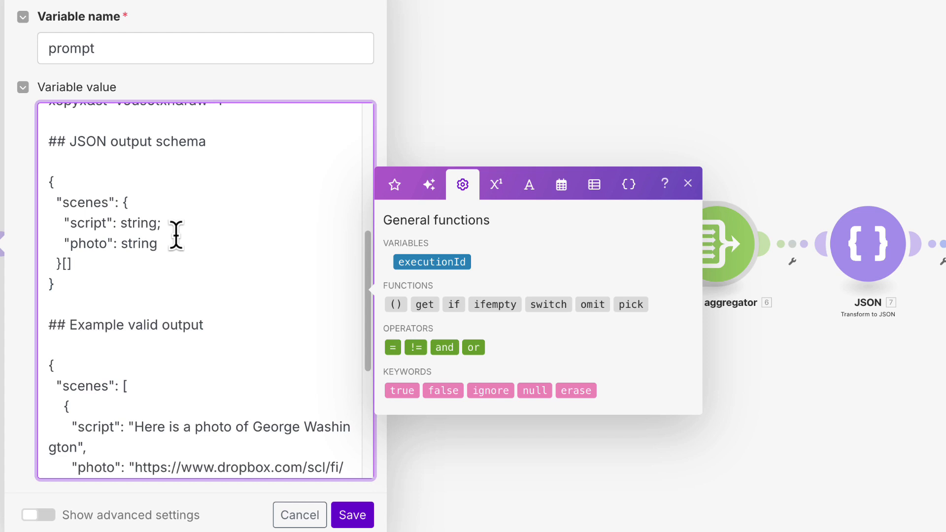
left_click_drag(58, 289, 44, 179)
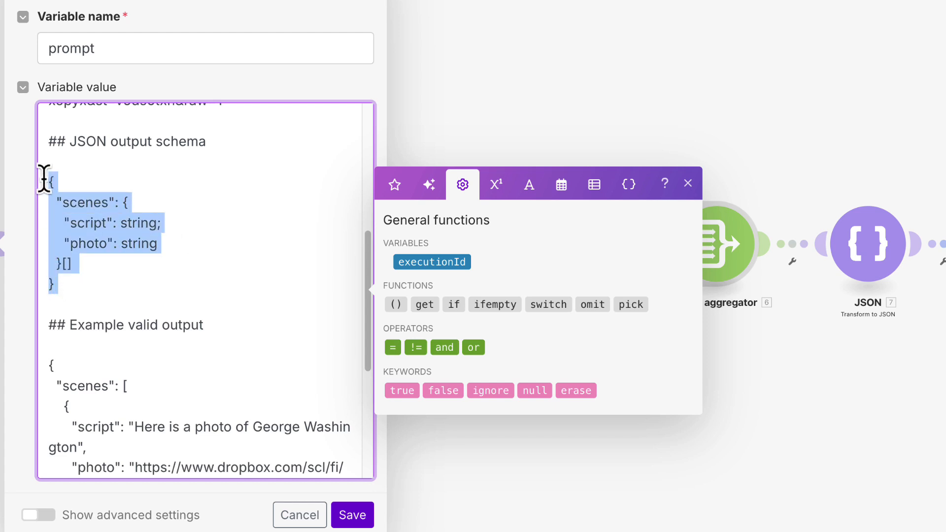
scroll(249, 247, "down", 5)
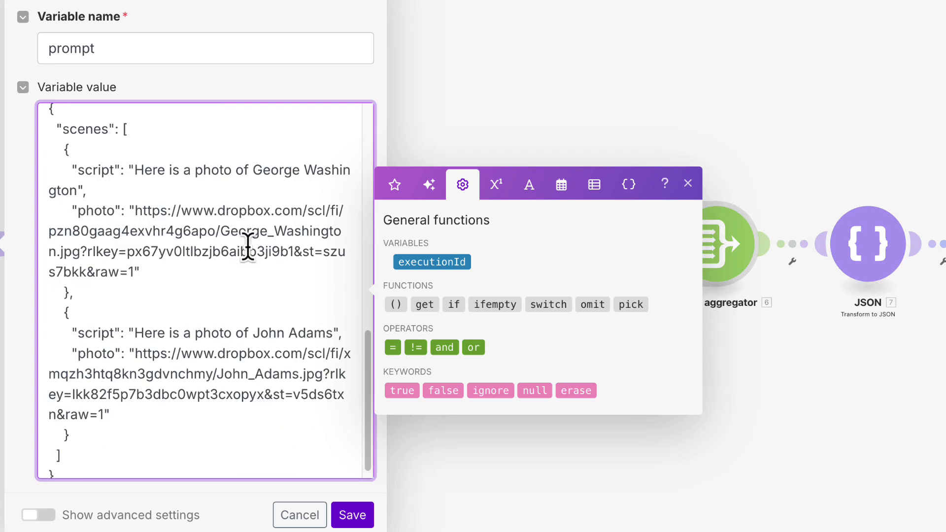
scroll(162, 241, "up", 2)
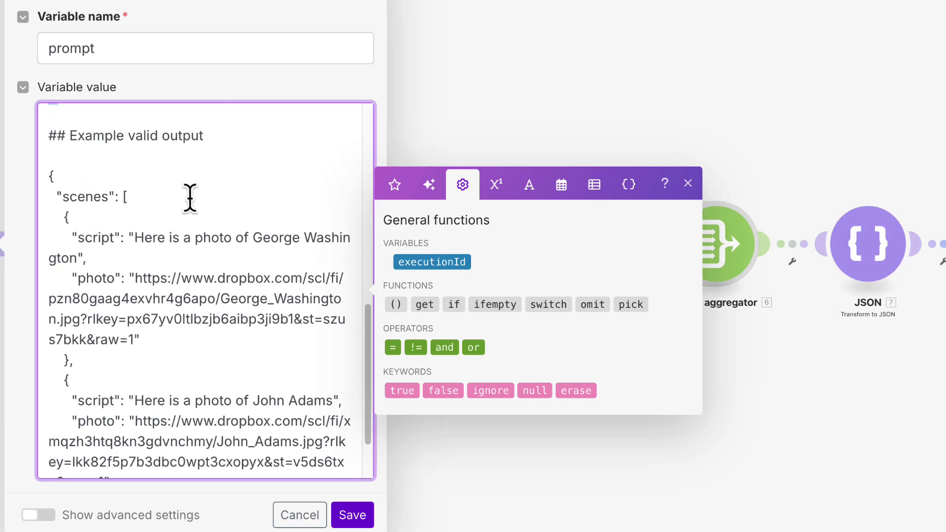
scroll(189, 200, "down", 3)
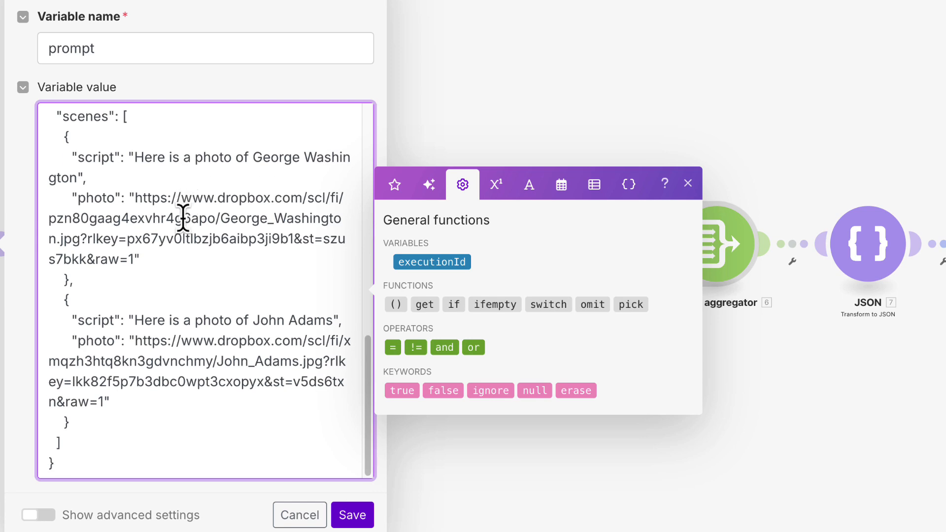
left_click(356, 514)
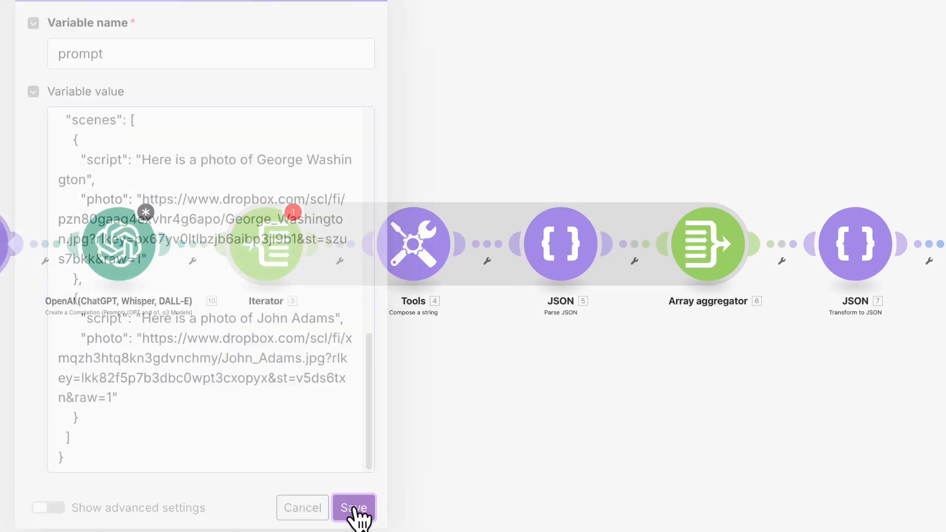
- Review the OpenAI module's message and token settings and save it
left_click(129, 244)
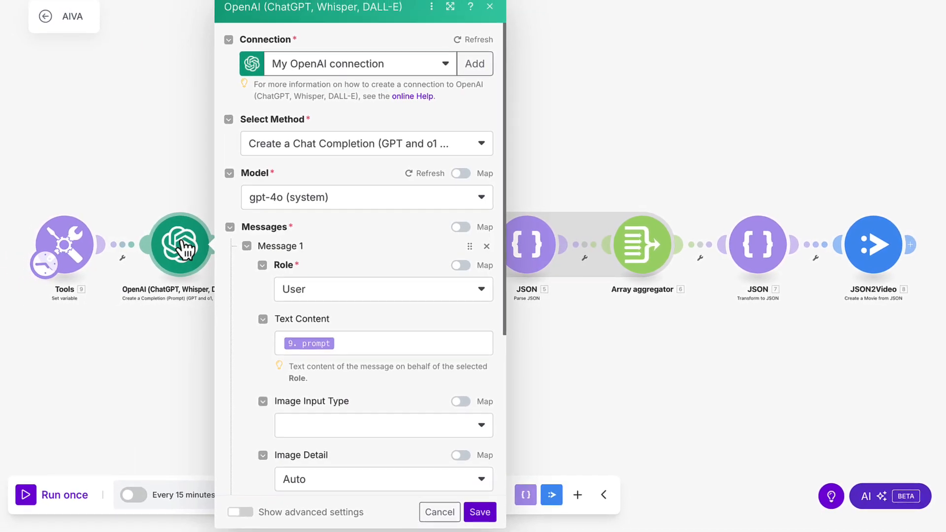
scroll(272, 311, "down", 5)
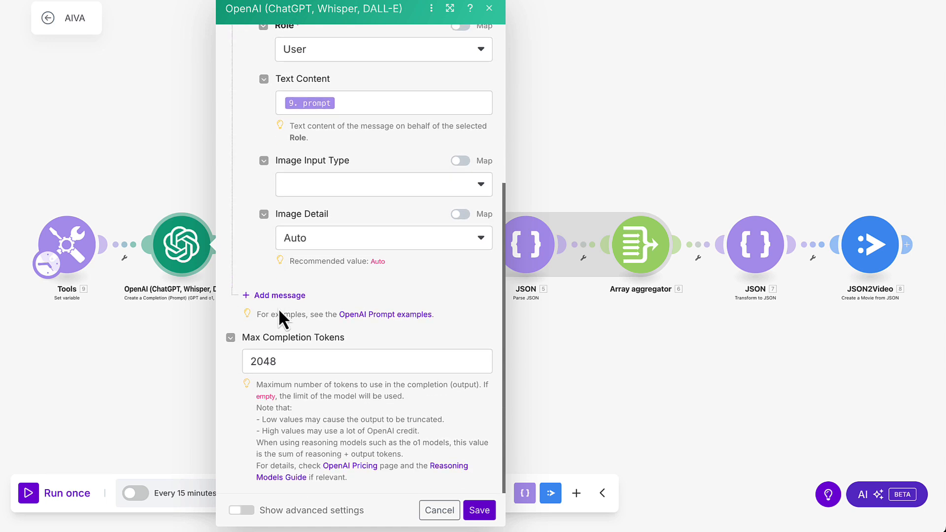
left_click(481, 512)
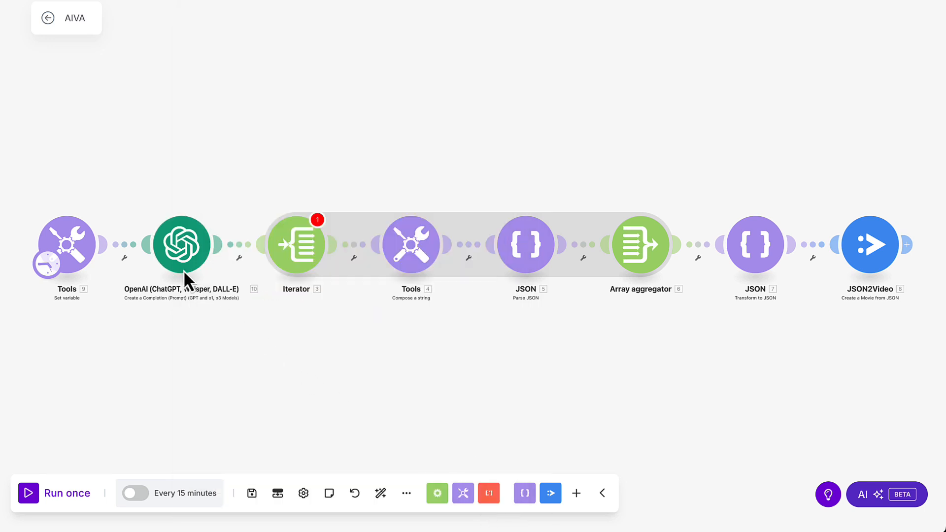
- Clear the Iterator's old 2.scenes Array mapping and save the Iterator
left_click(288, 250)
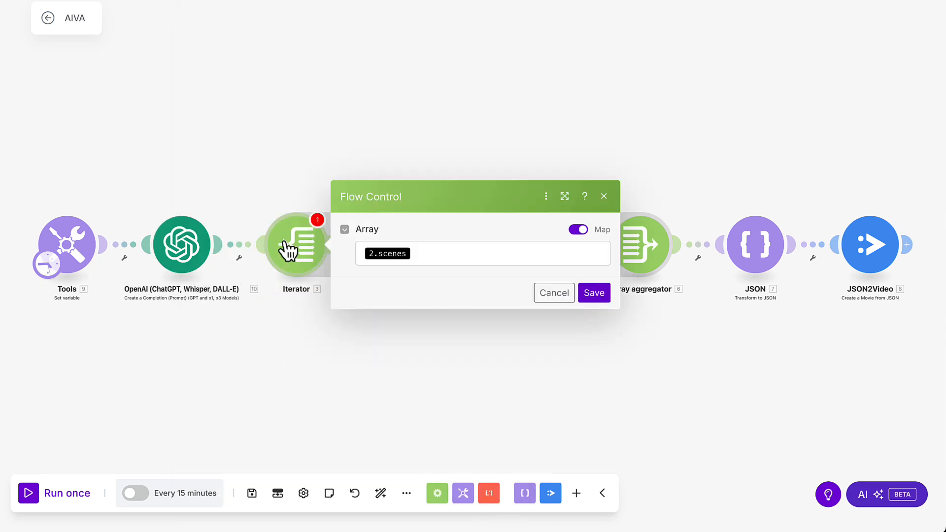
left_click(417, 255)
key("BackSpace")
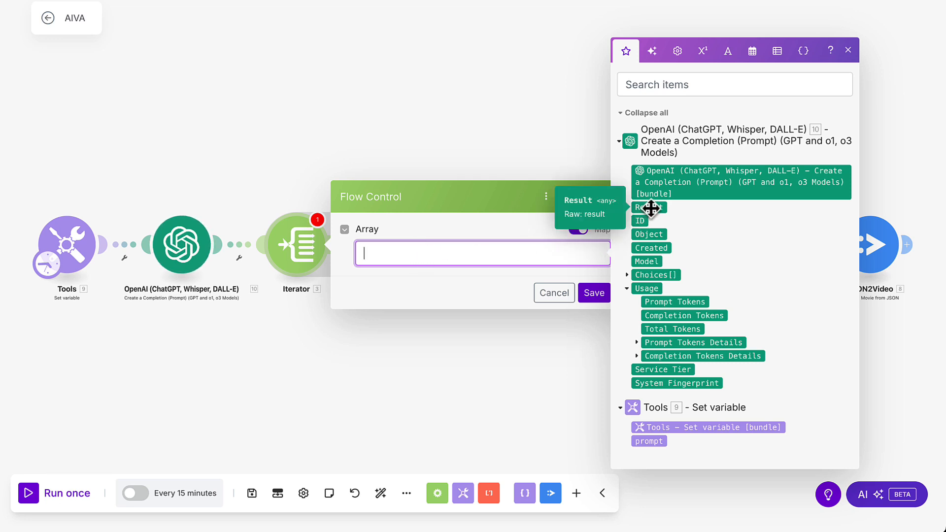
left_click(594, 294)
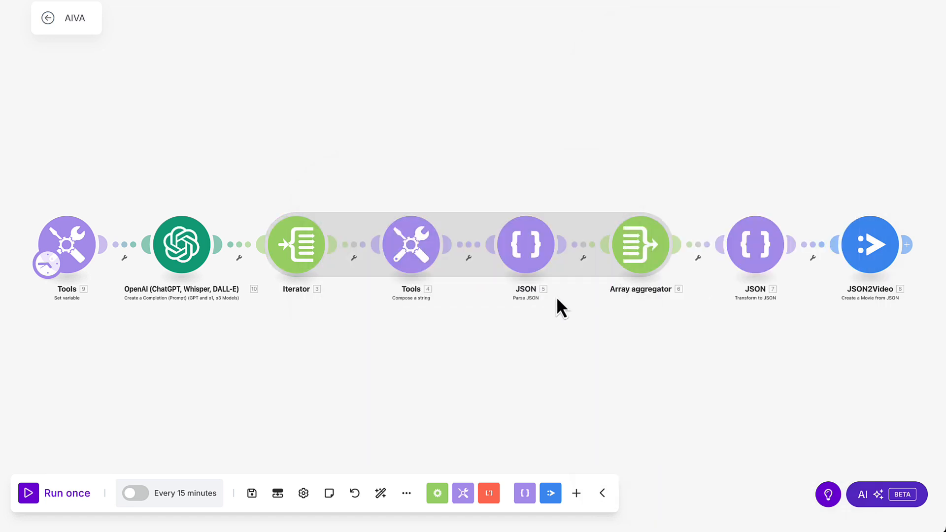
- Run the scenario once and try mapping the OpenAI Result into the Iterator's Array field
left_click(31, 497)
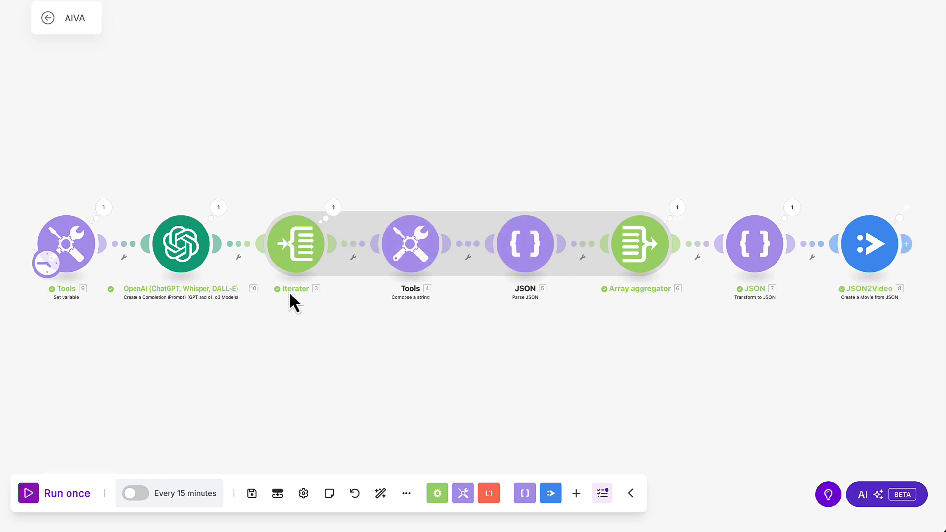
left_click(299, 245)
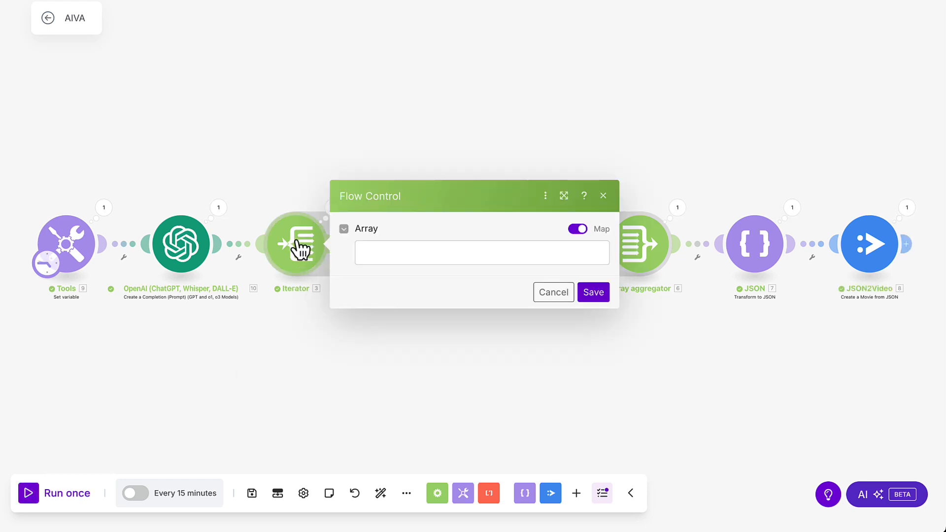
left_click(365, 251)
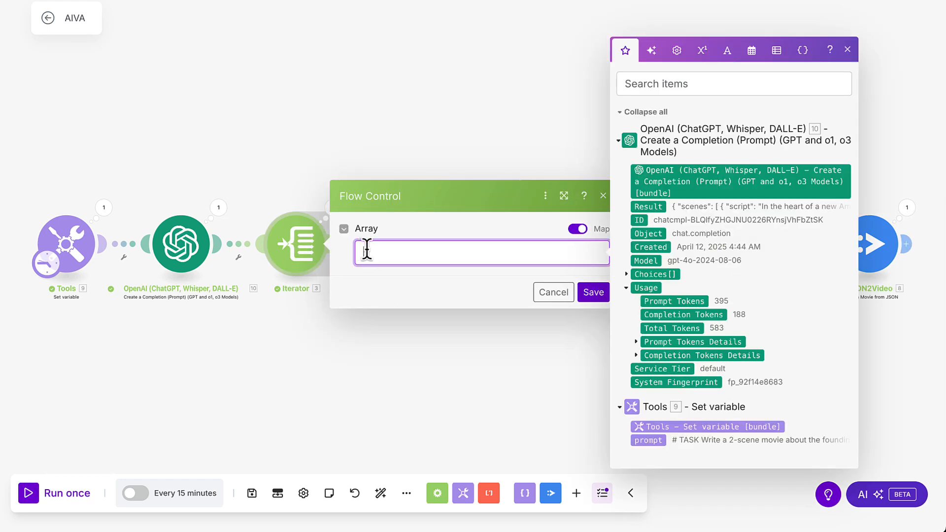
left_click(655, 207)
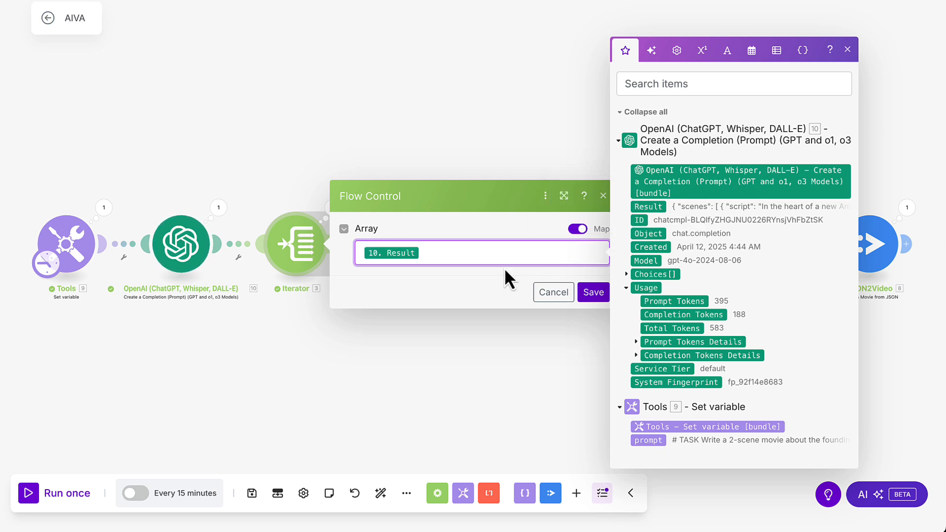
key("BackSpace")
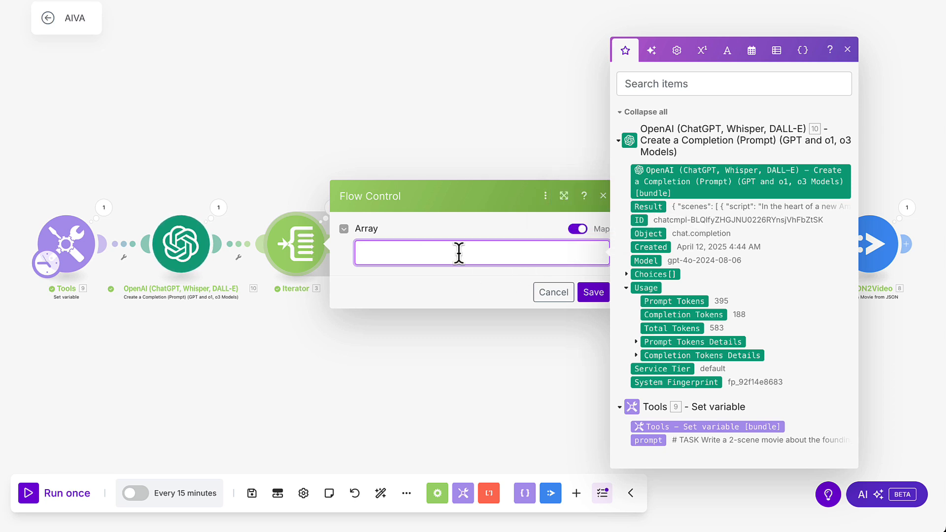
- In the OpenAI module, show advanced settings, set Response Format to JSON Object with Parse JSON Response Yes, and save the scenario
left_click(185, 249)
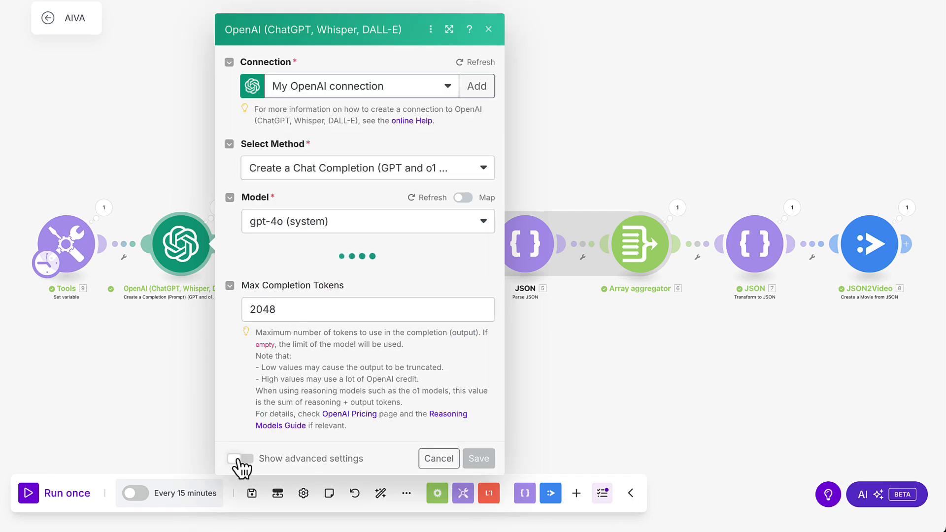
left_click(239, 459)
scroll(280, 379, "down", 10)
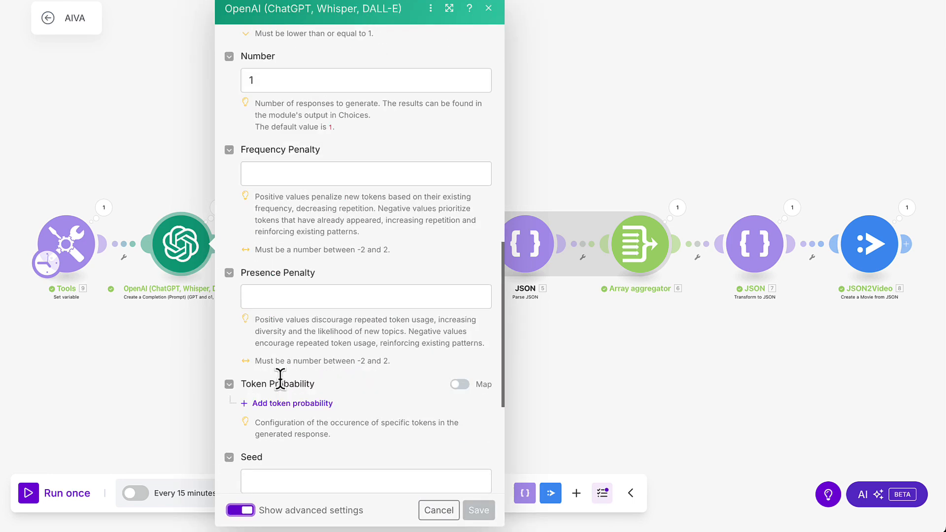
scroll(280, 379, "down", 5)
scroll(280, 380, "up", 5)
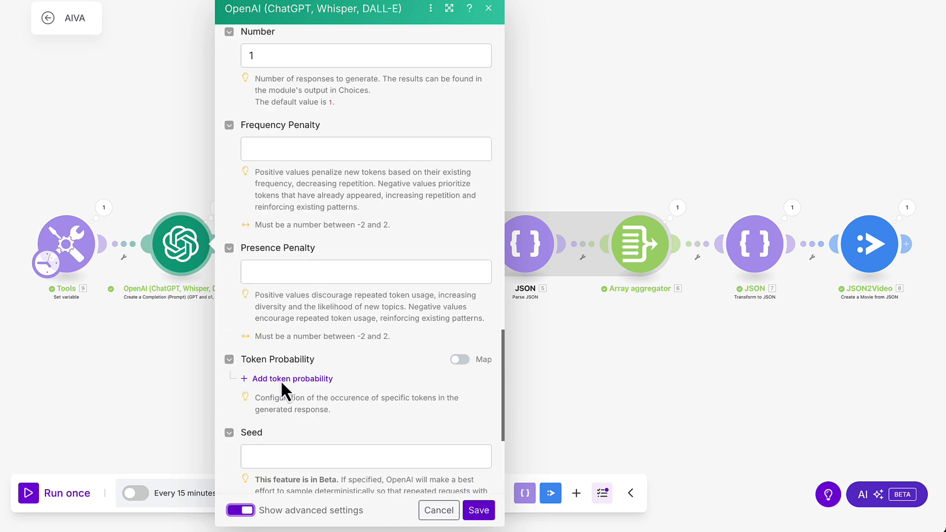
scroll(279, 380, "up", 10)
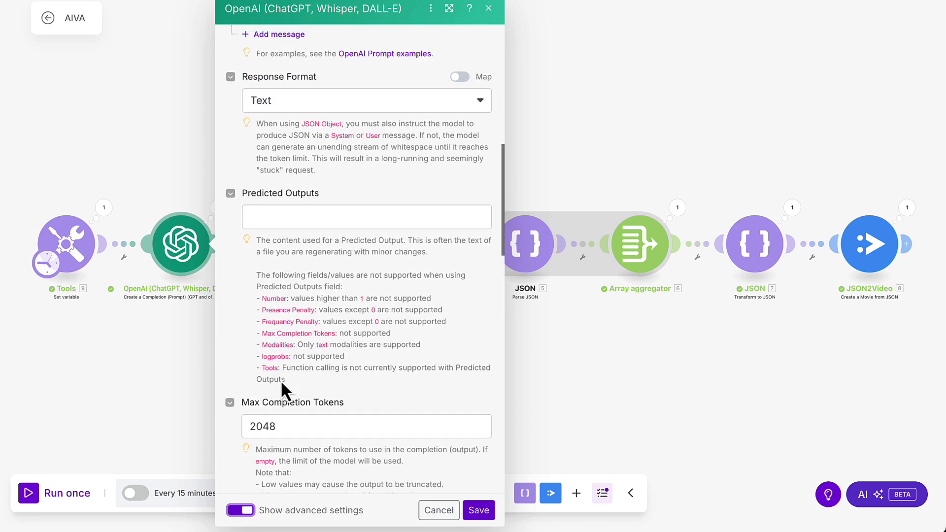
scroll(280, 380, "up", 5)
left_click(314, 342)
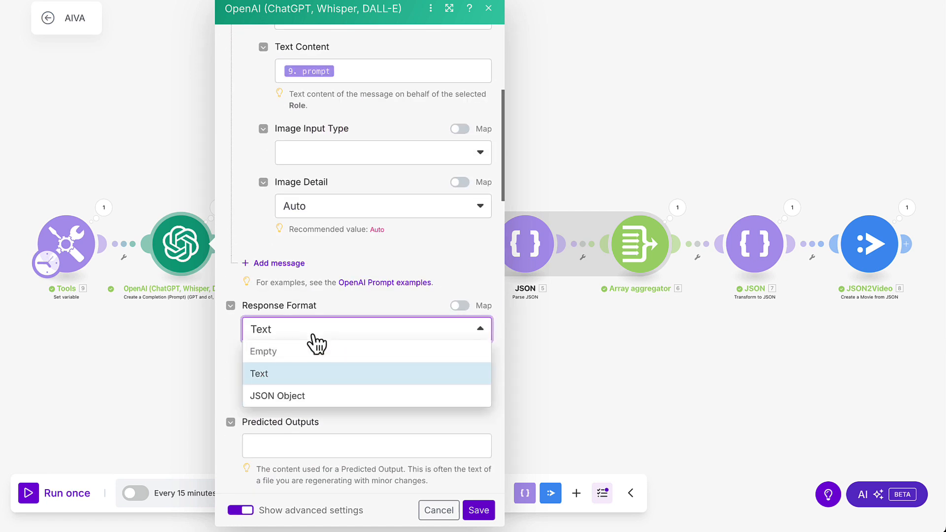
left_click(311, 396)
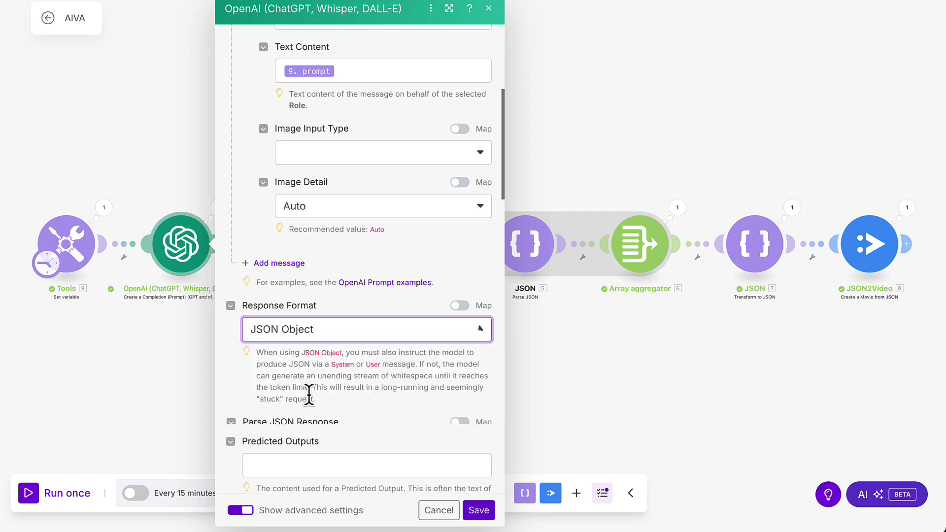
left_click(248, 442)
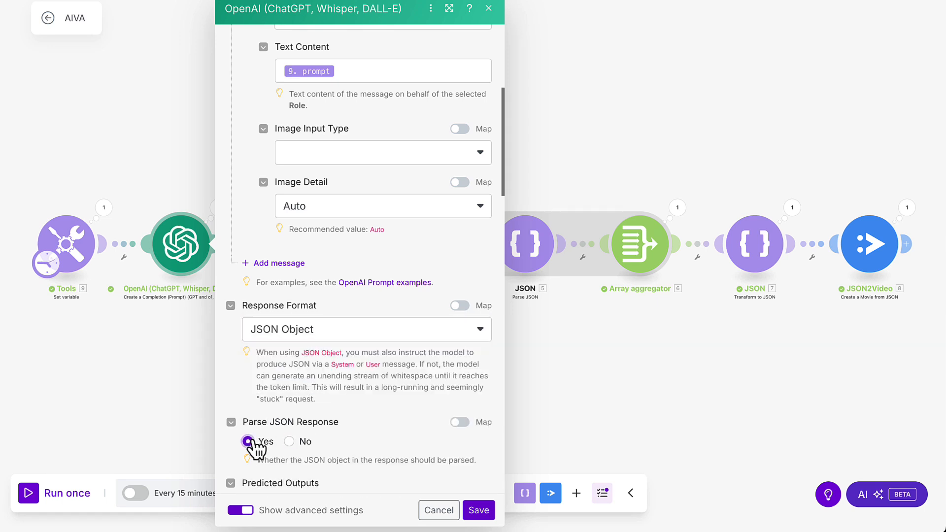
left_click(486, 508)
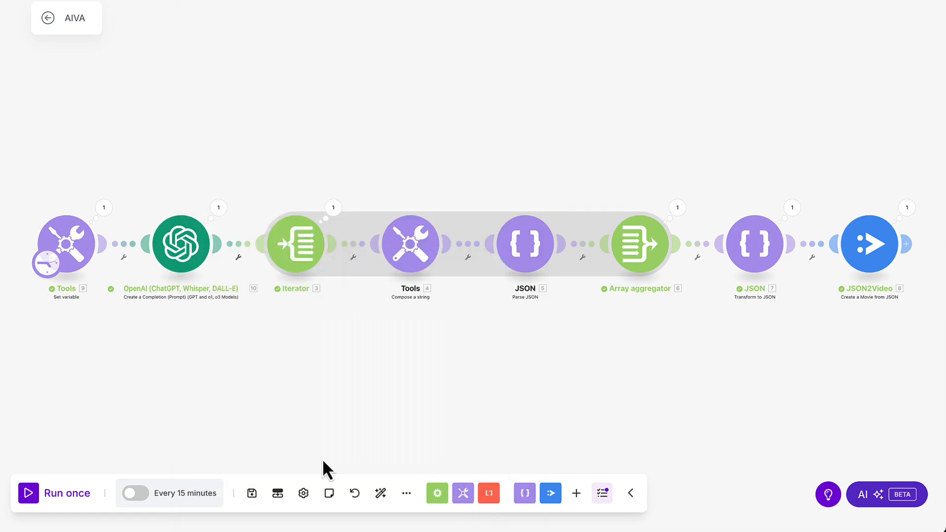
left_click(252, 493)
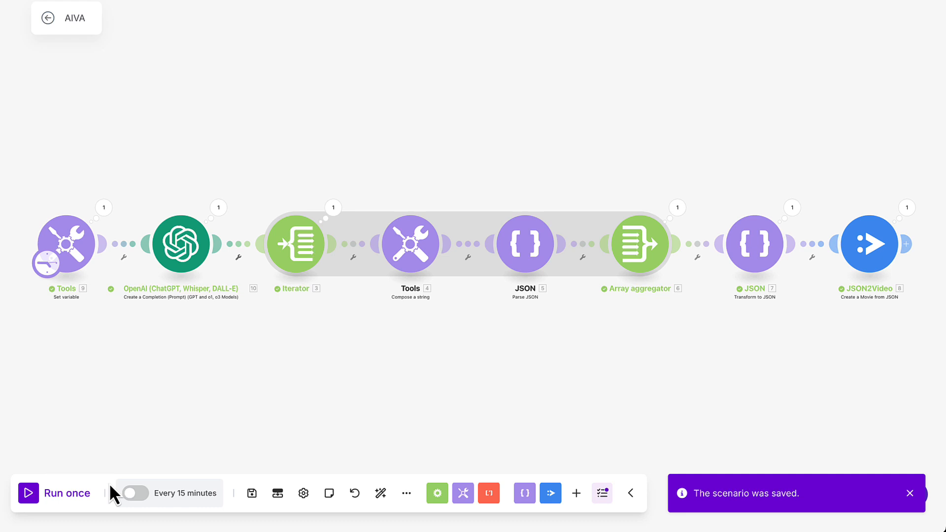
- Run the scenario once and map the OpenAI Result scenes[] array into the Iterator's Array field, then save the Iterator
left_click(43, 494)
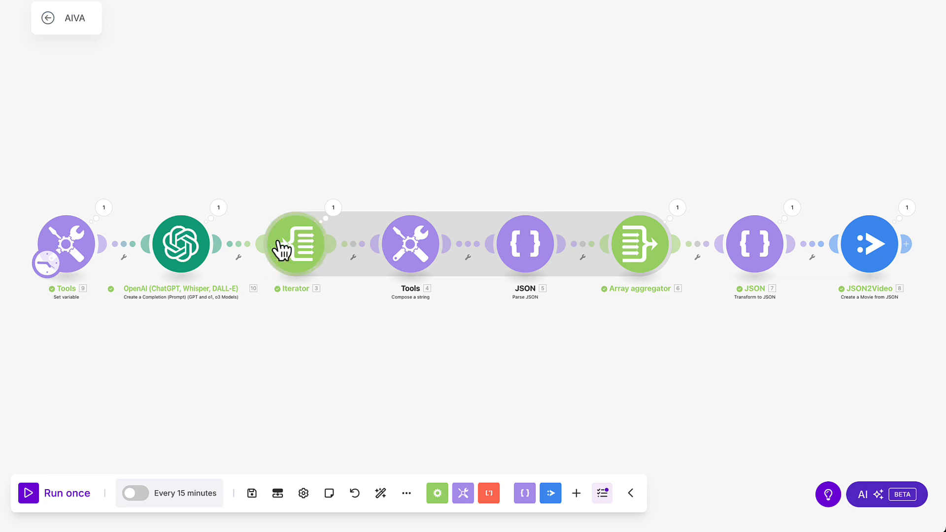
left_click(298, 249)
left_click(365, 247)
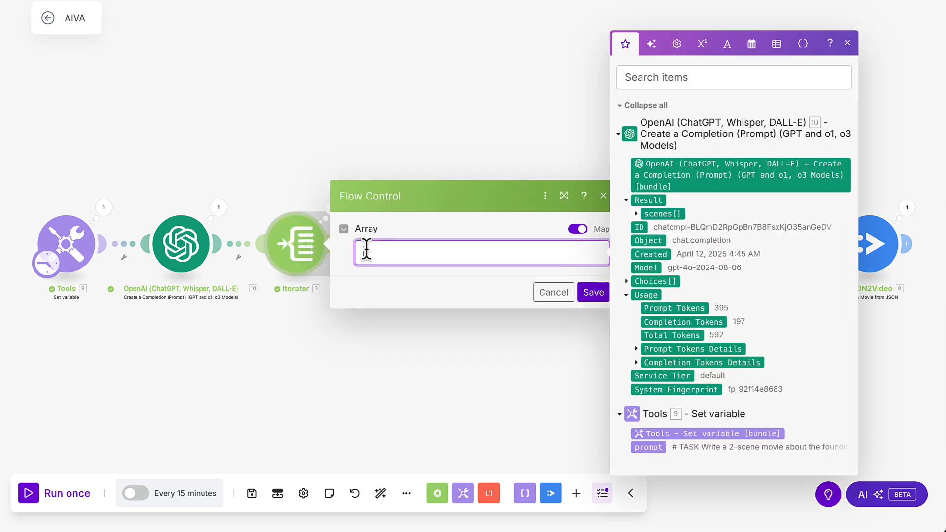
left_click(655, 213)
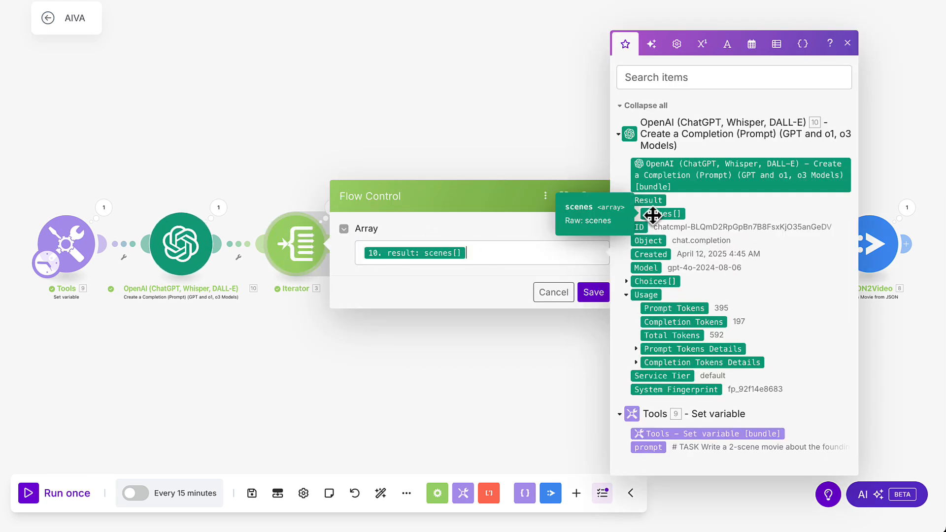
left_click(593, 292)
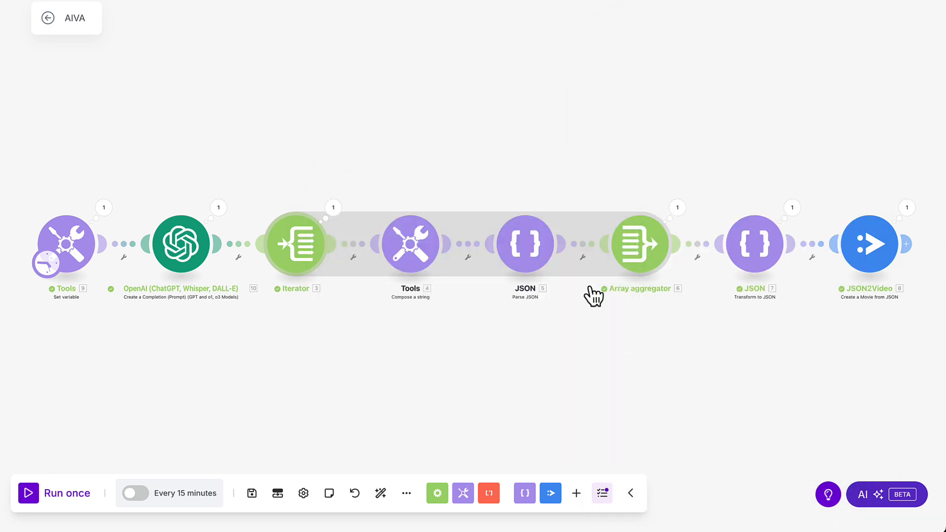
- Run the scenario once to render the movie and reload the page
left_click(28, 493)
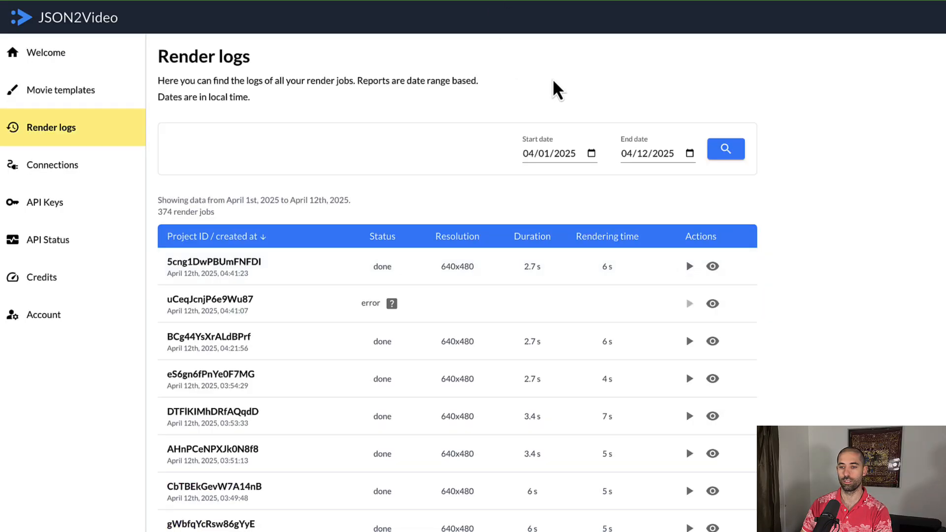
key("super+r")
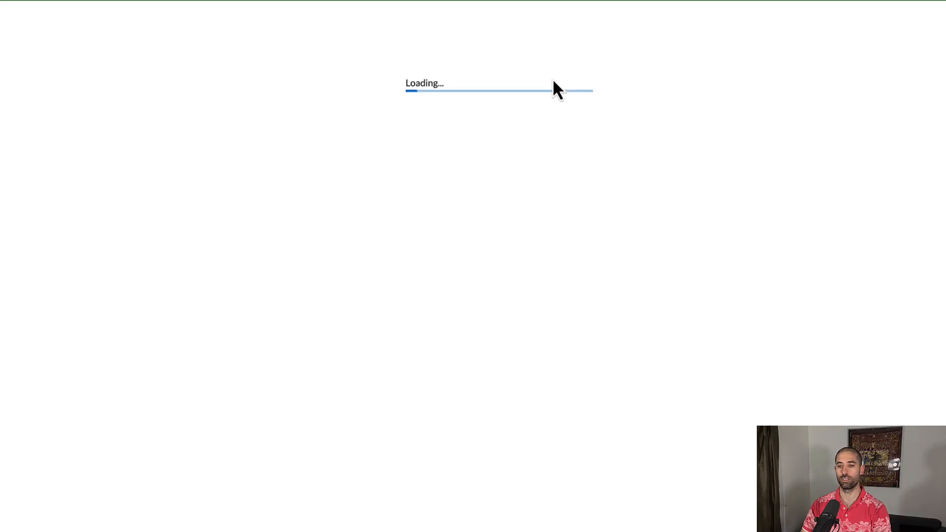
left_click(689, 266)
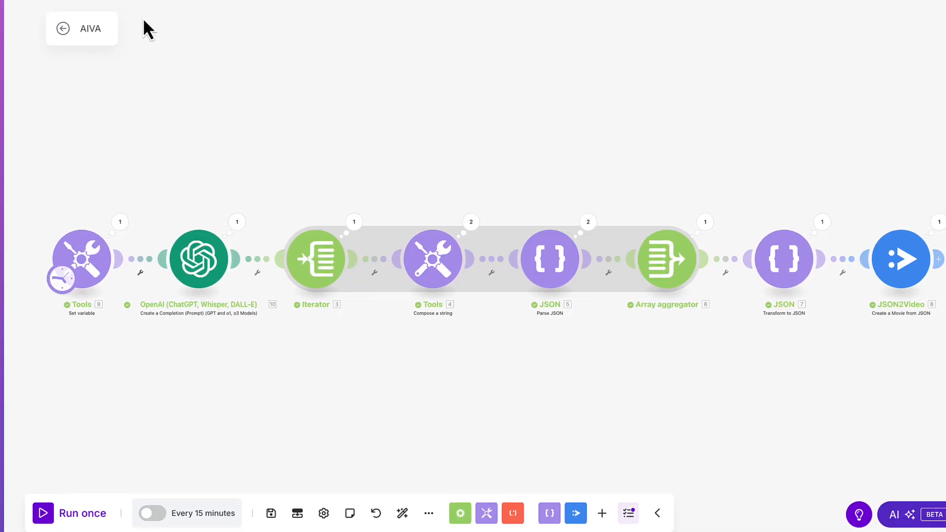
- Set the JSON2Video subtitle font-size to 80 in the Movie JSON, save the module, and run the scenario once
left_click(883, 257)
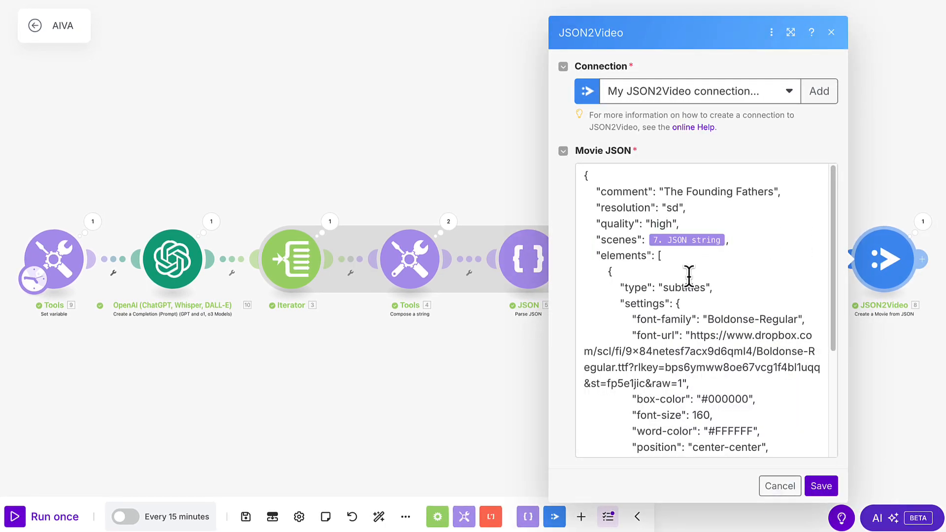
scroll(688, 276, "down", 5)
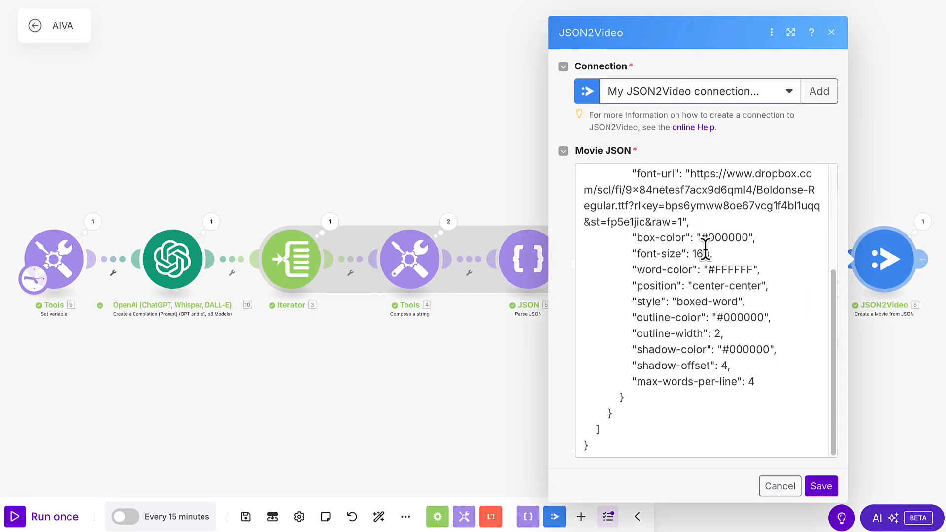
double_click(705, 252)
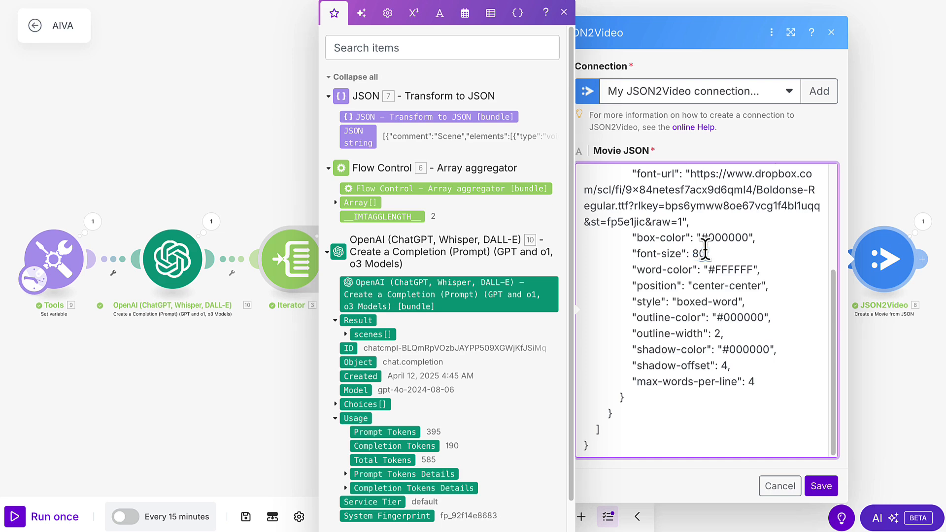
left_click(820, 487)
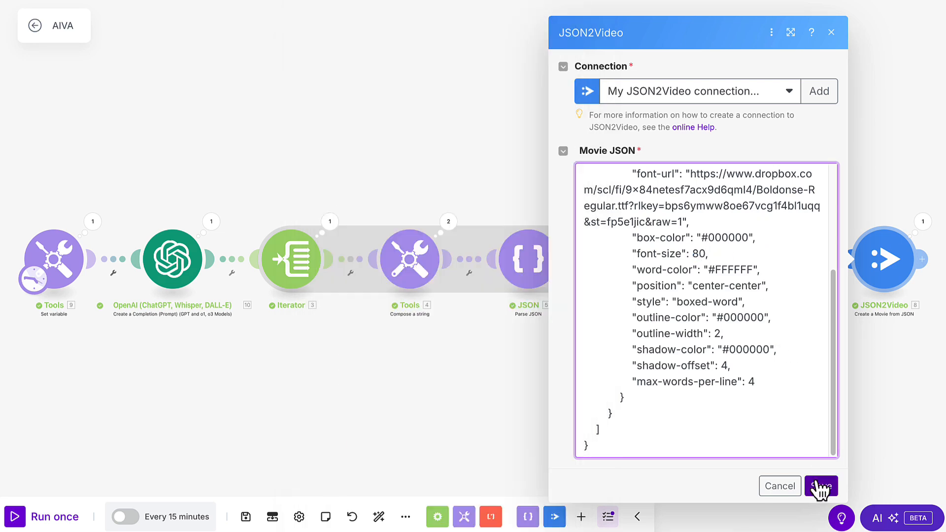
left_click(27, 522)
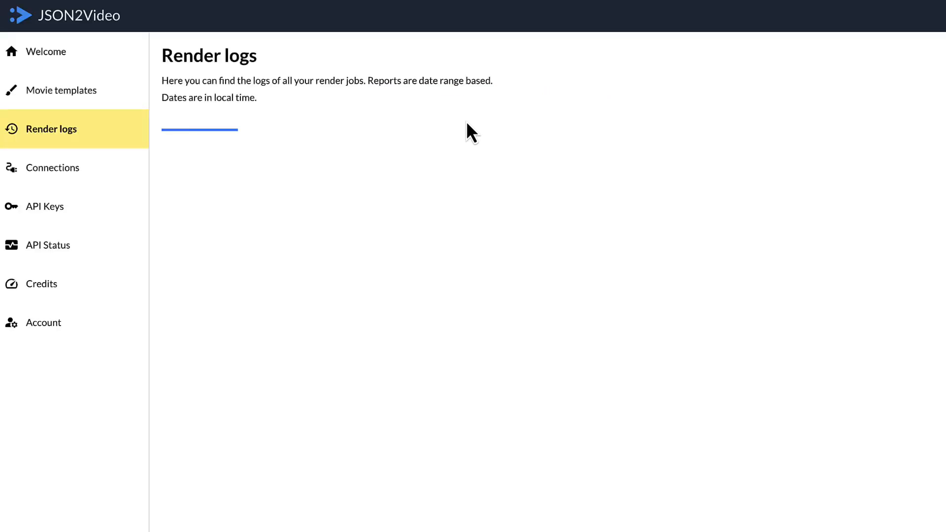
- Change the JSON2Video Movie JSON resolution to full-hd and save the module
left_click(709, 273)
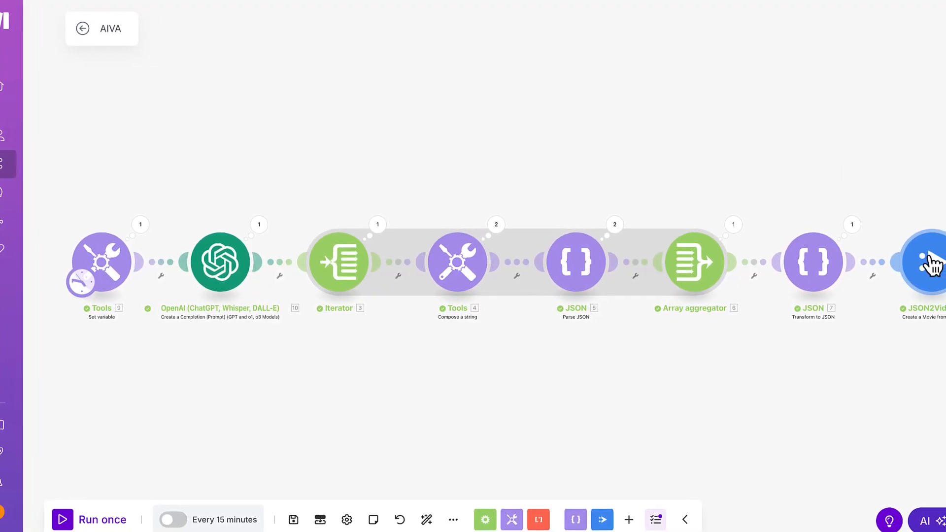
left_click(918, 256)
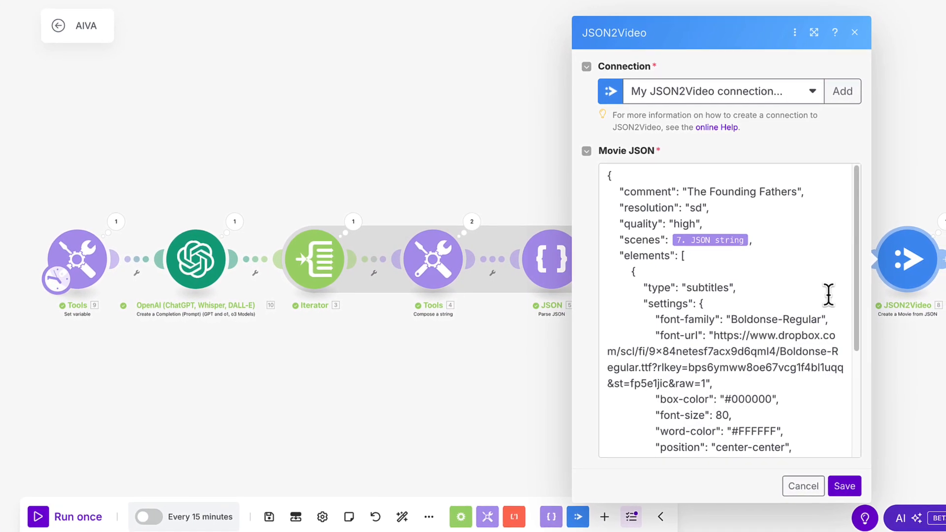
left_click(689, 203)
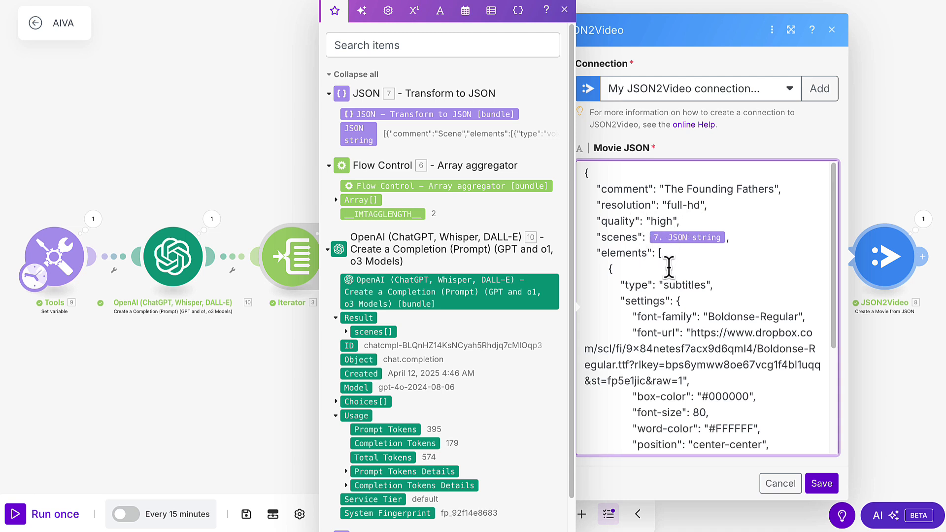
scroll(675, 267, "down", 5)
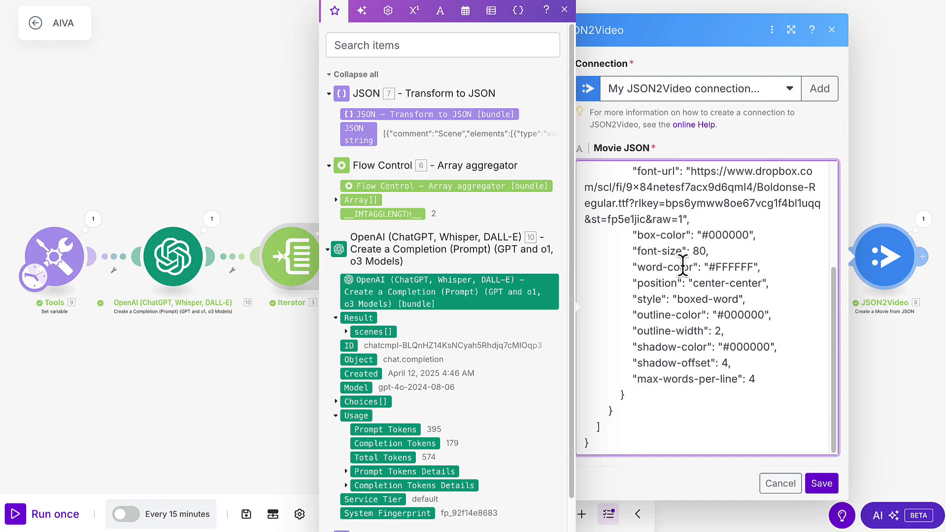
scroll(682, 266, "up", 5)
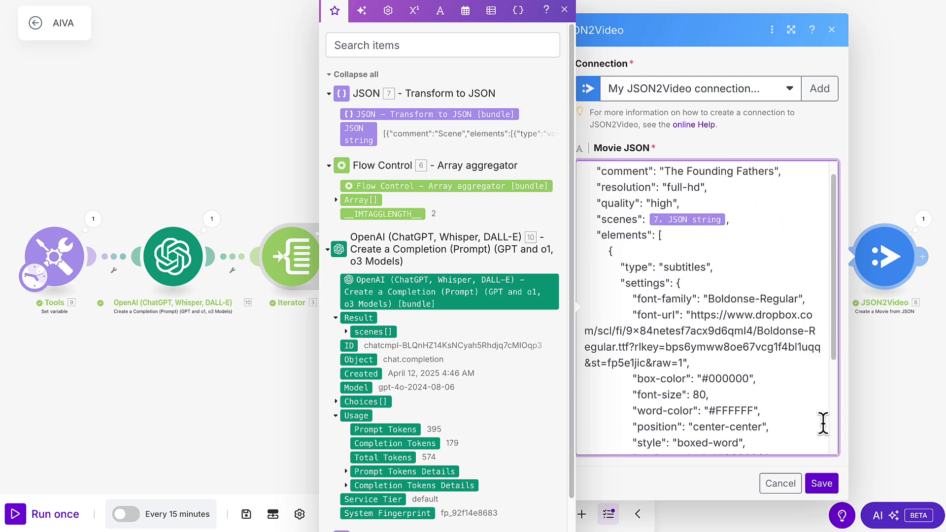
left_click(822, 484)
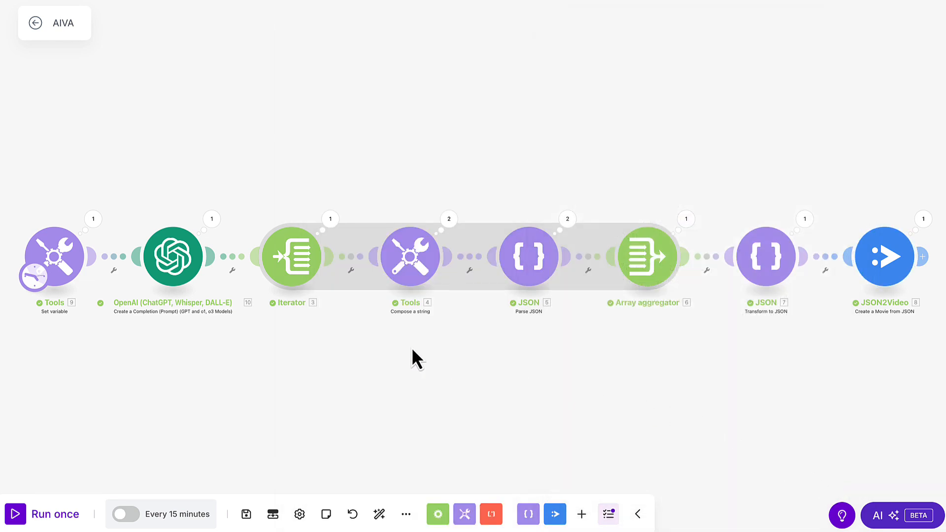
- Add a "resize": "fit" property to the image element in the Tools Compose a string text and save
left_click(406, 270)
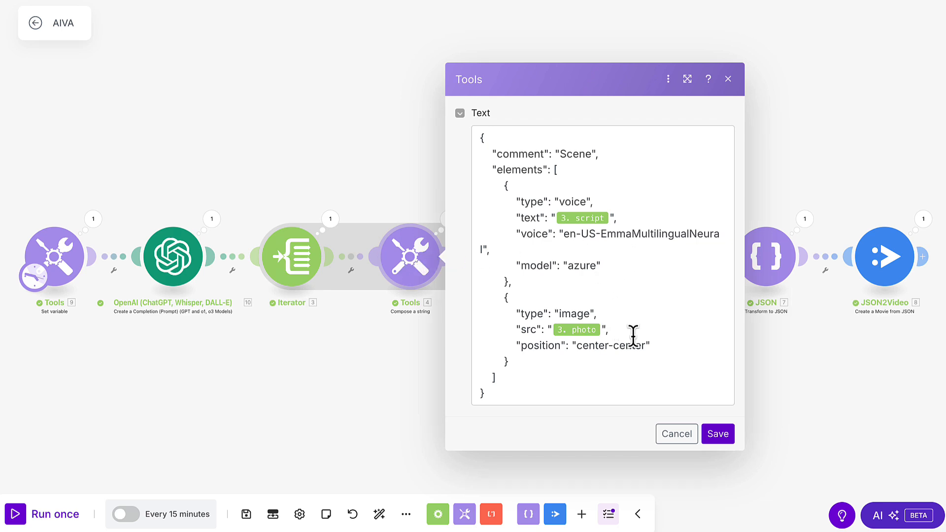
left_click(658, 343)
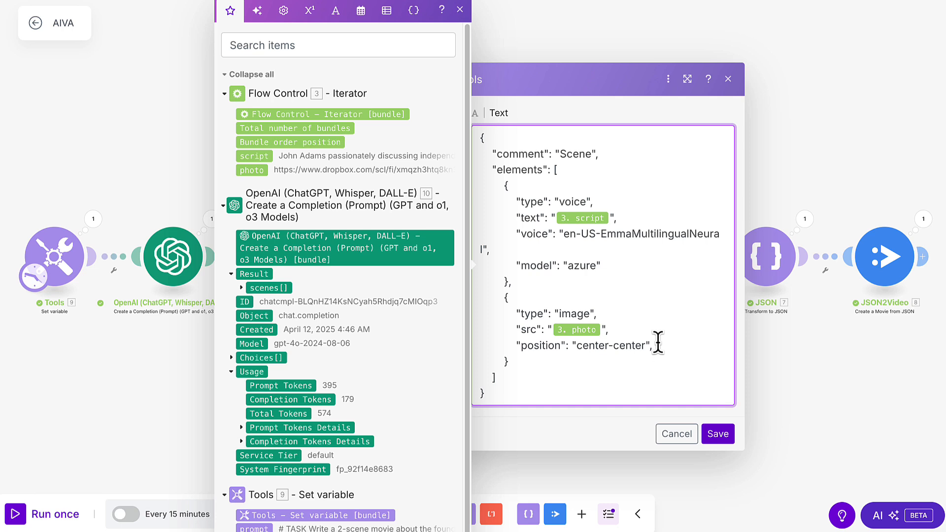
key("Return")
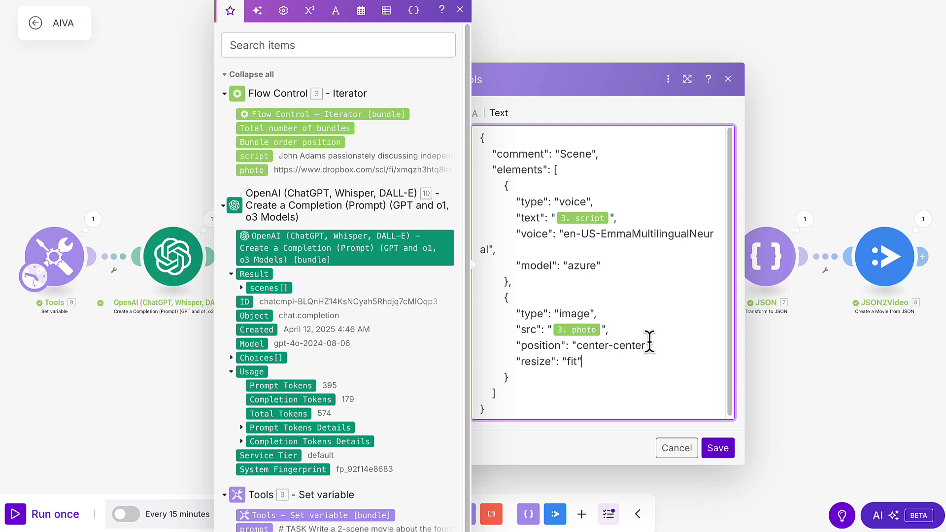
left_click(718, 451)
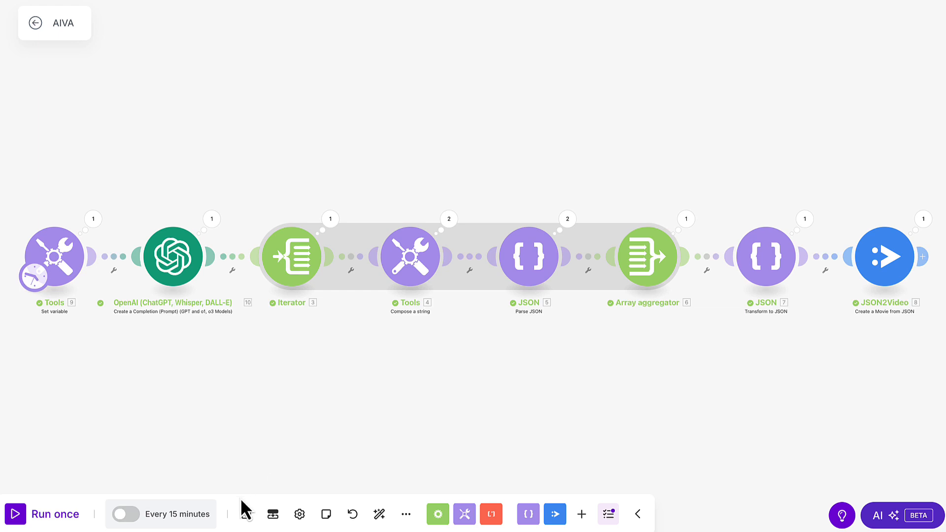
- Save and run the scenario once, then refresh JSON2Video's render logs and play the newest render
left_click(246, 514)
left_click(32, 516)
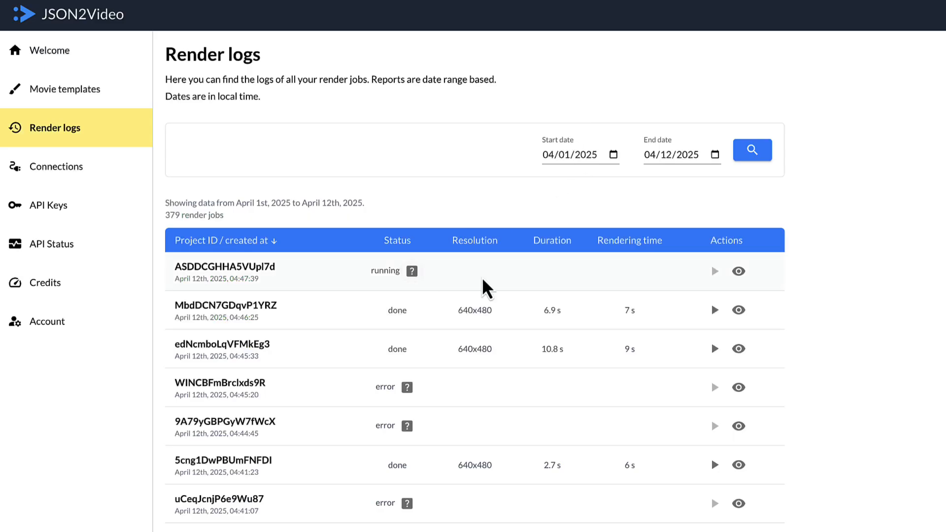
key("F5")
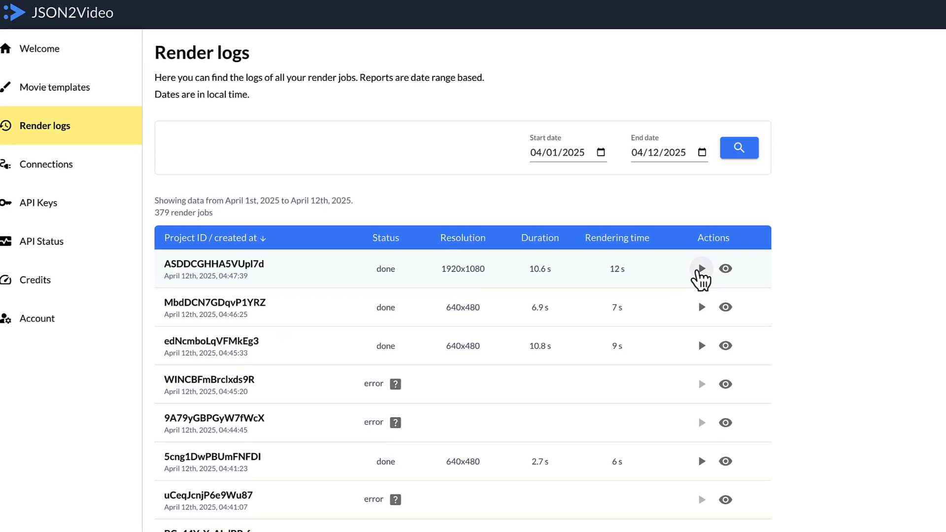
left_click(700, 269)
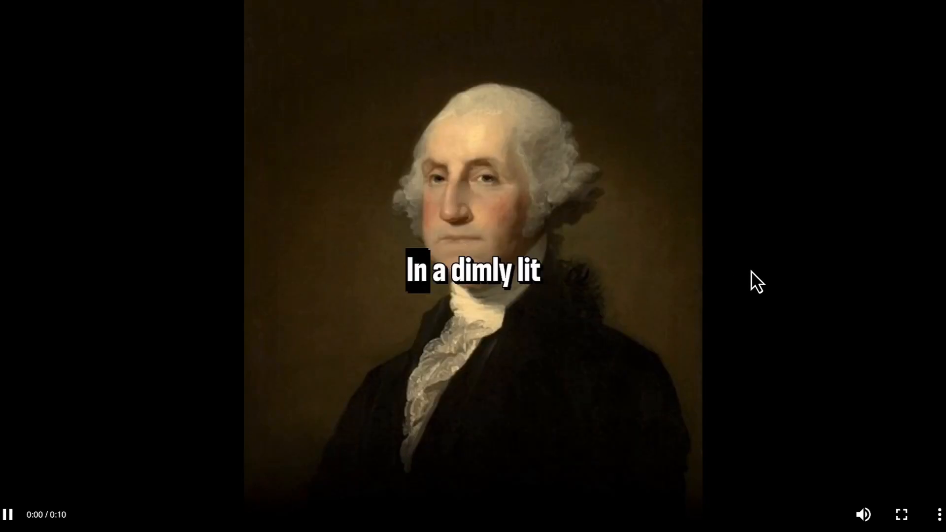